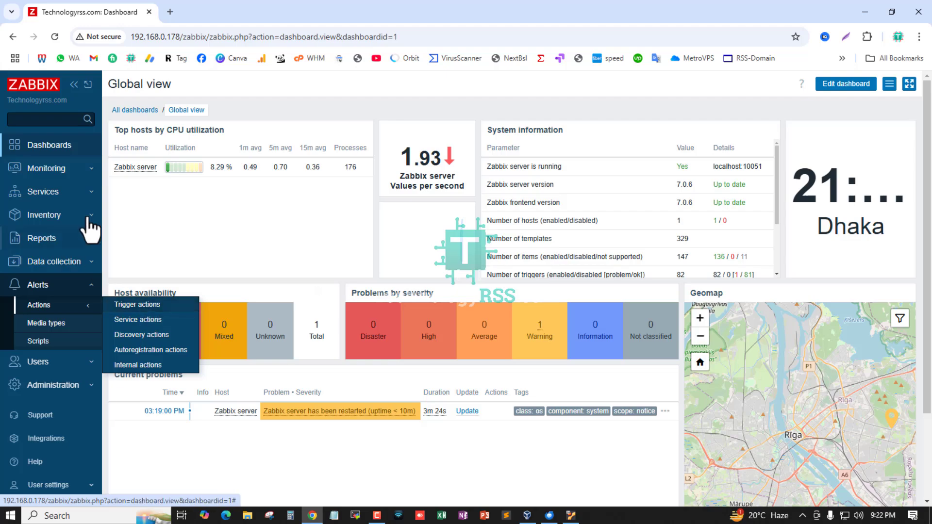
Reload the Global view dashboard and look over its host availability, problem and system information widgets.
left_click(33, 87)
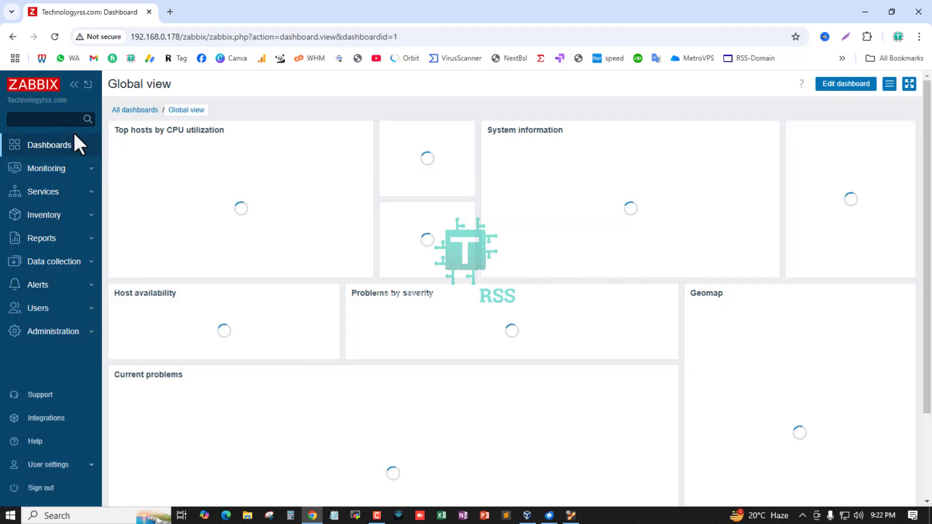
left_click(41, 146)
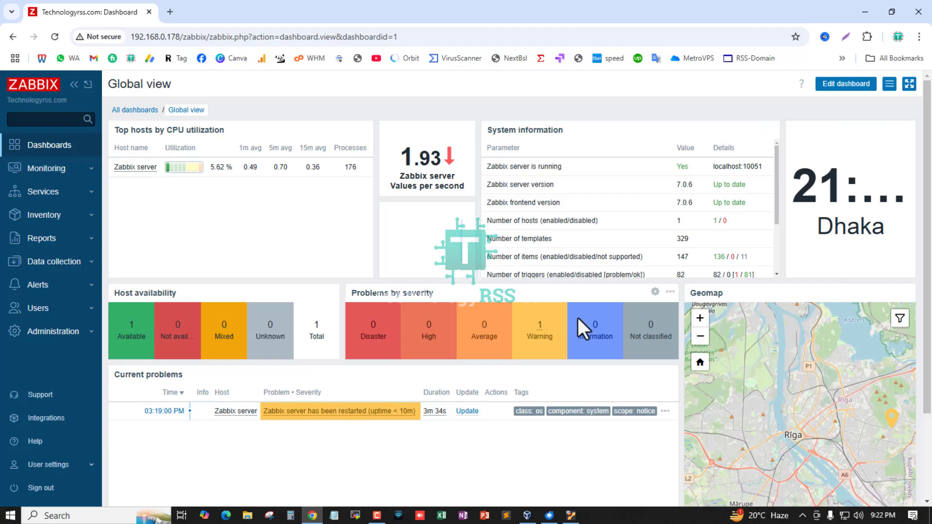
scroll(534, 314, "down", 2)
scroll(151, 311, "up", 1)
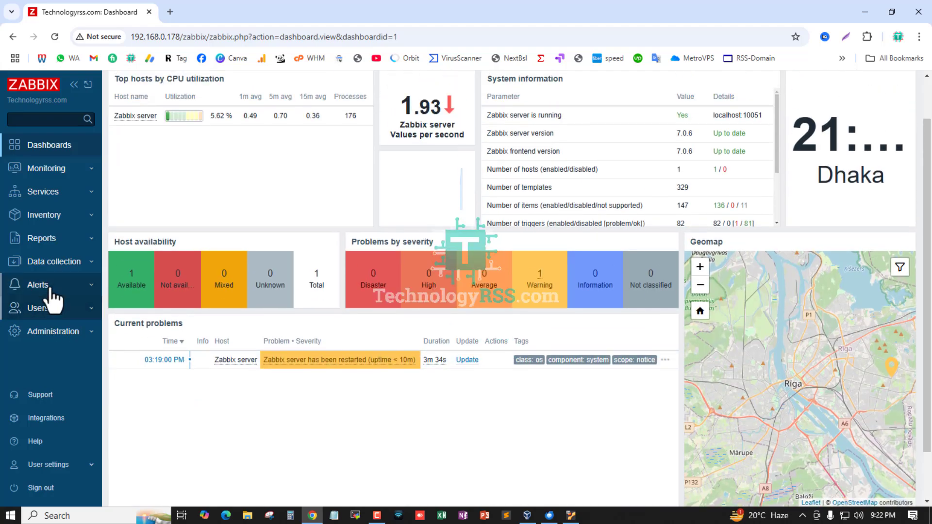
Enable the trigger action "Report problems to Zabbix administrators" under the alert actions.
left_click(49, 287)
left_click(66, 306)
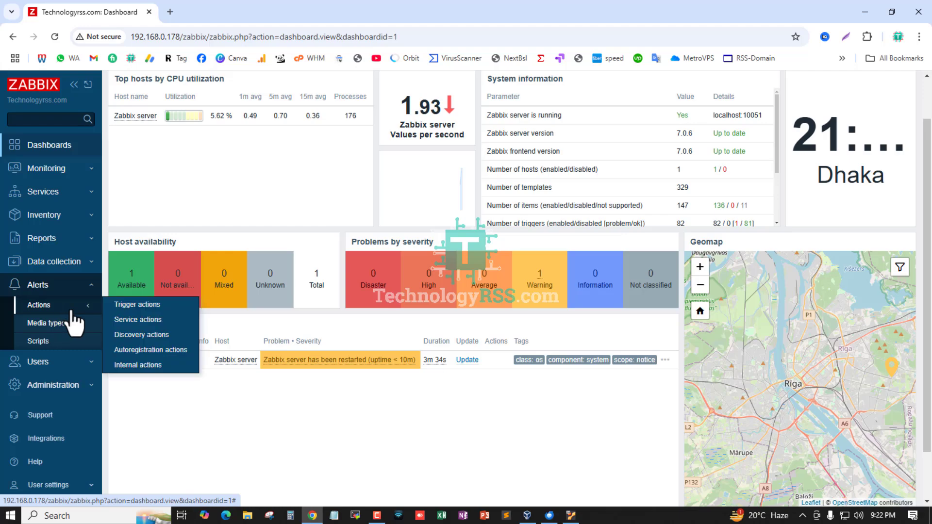
left_click(135, 310)
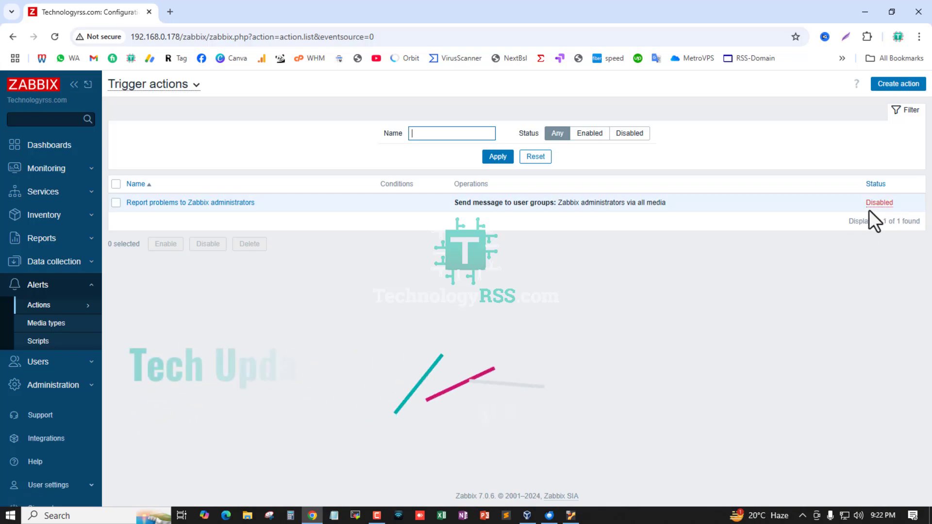
left_click(881, 203)
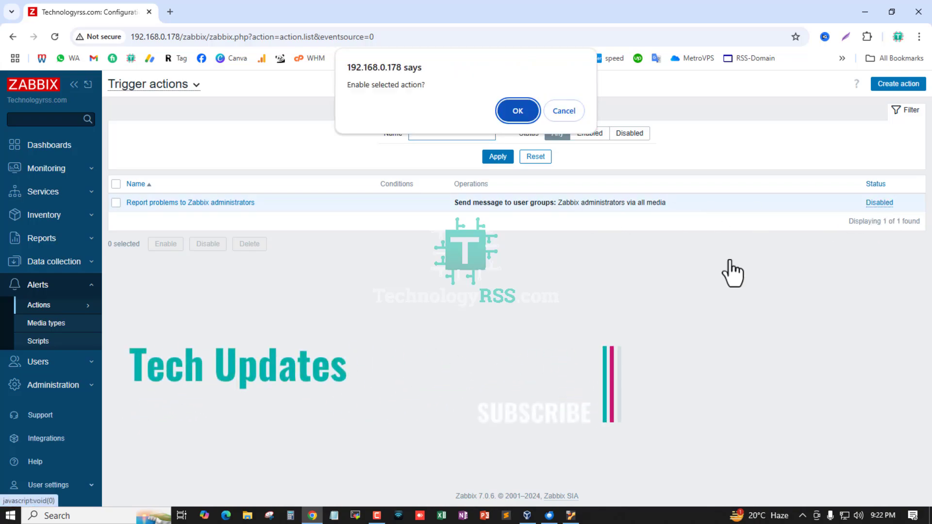
left_click(517, 111)
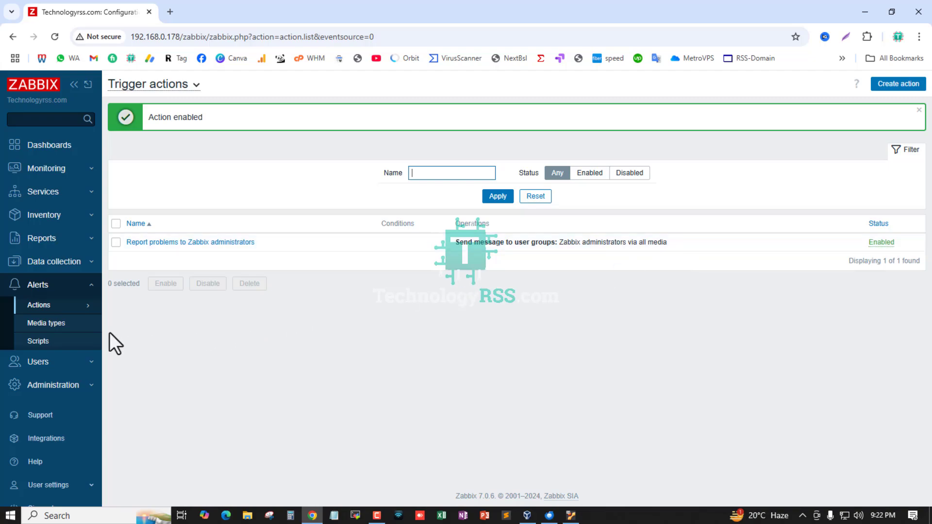
Send a test message through the Gmail media type to the sender account's own email address, keeping the default subject and message.
left_click(41, 323)
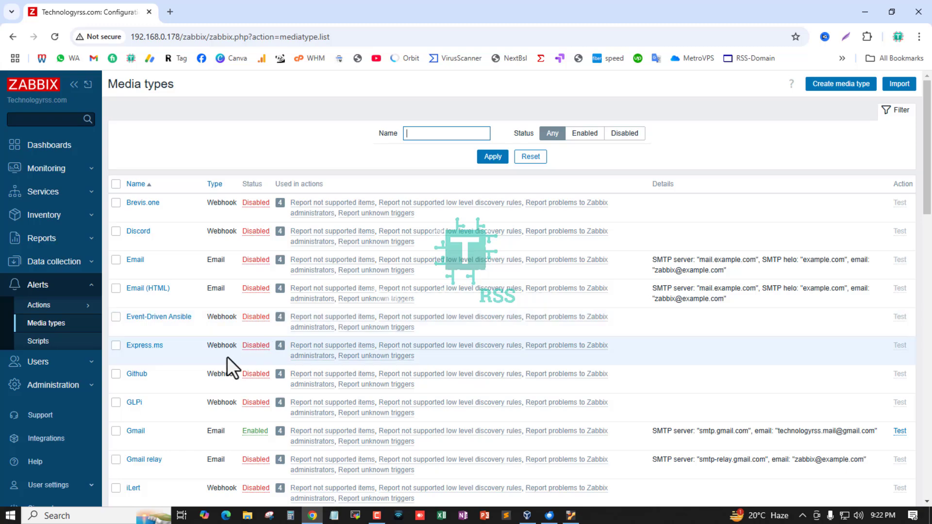
scroll(227, 357, "down", 2)
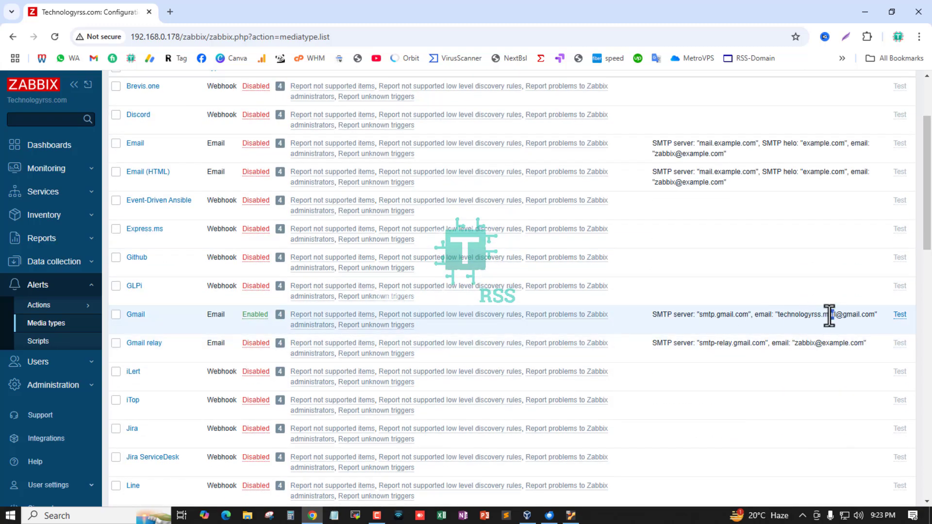
left_click_drag(829, 316, 683, 316)
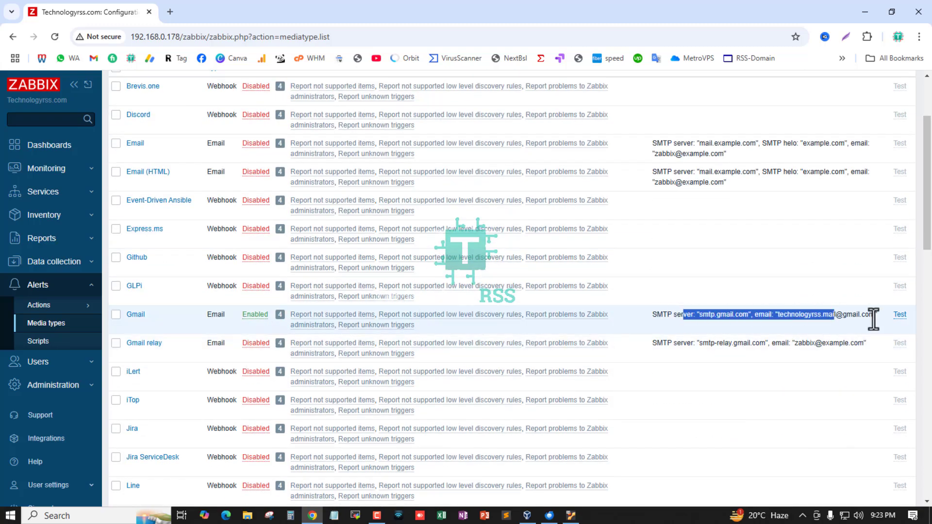
left_click(900, 316)
left_click(406, 138)
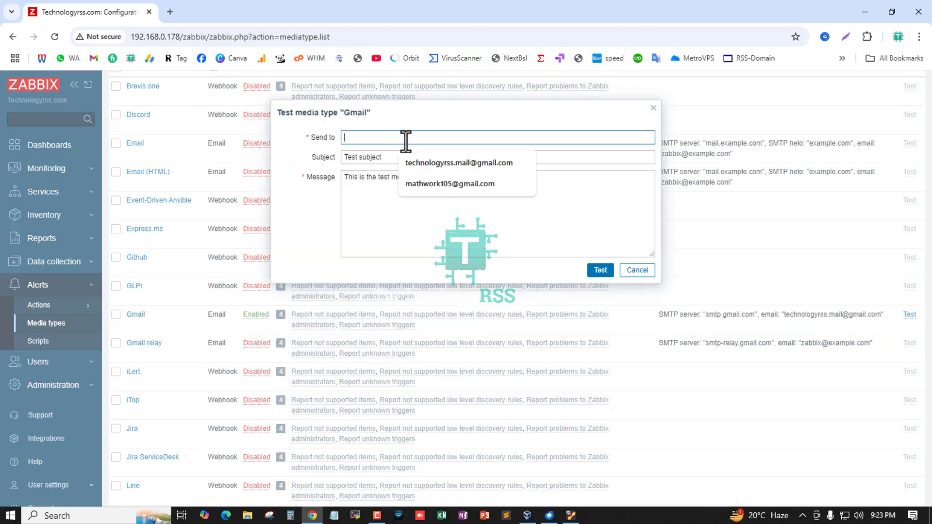
left_click(437, 163)
left_click(600, 270)
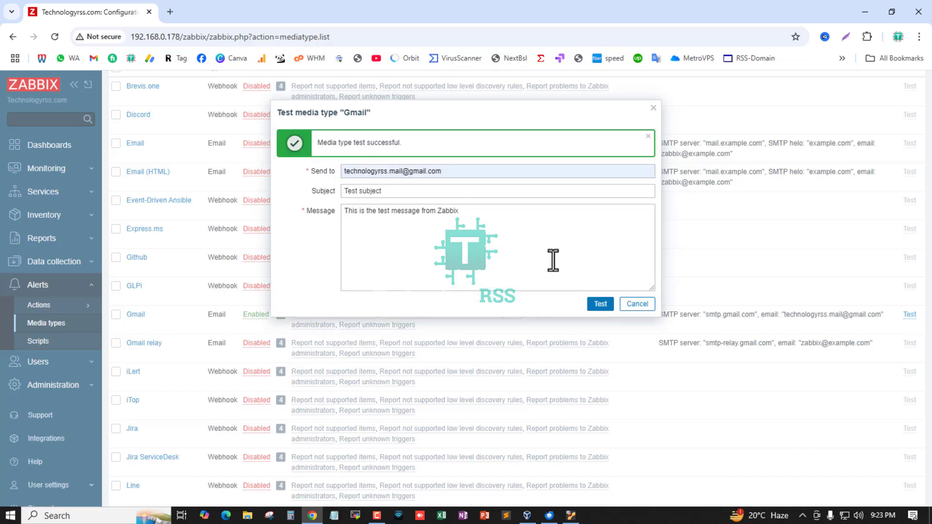
left_click(633, 305)
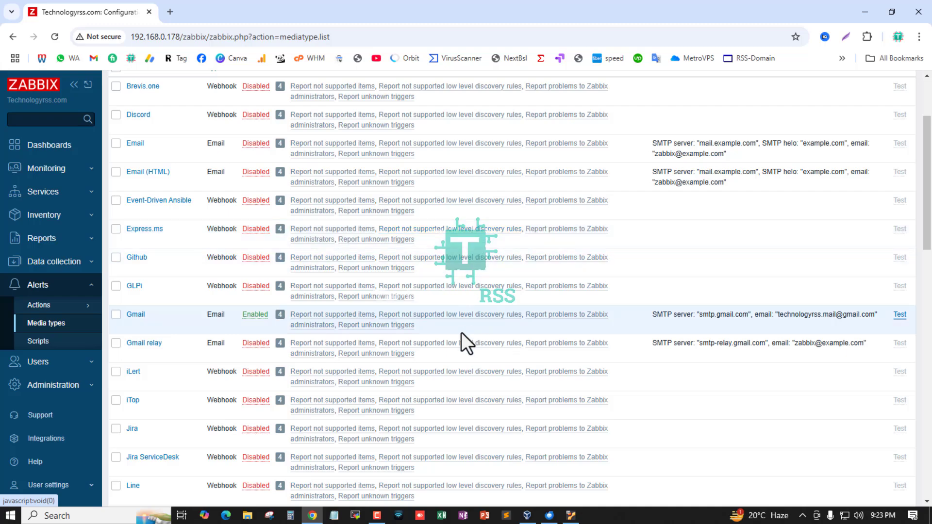
Leave the media types and return to the list of trigger actions under Alerts.
scroll(329, 316, "up", 3)
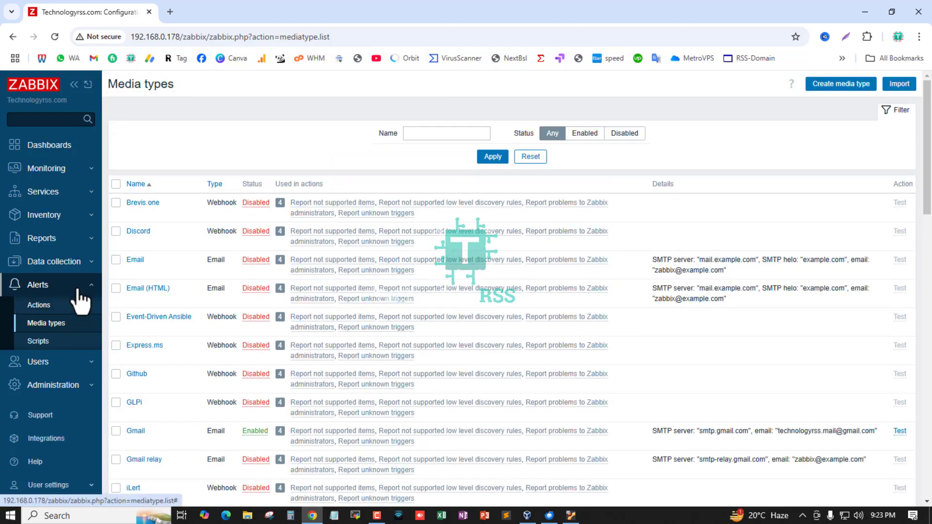
left_click(75, 290)
left_click(73, 291)
left_click(72, 307)
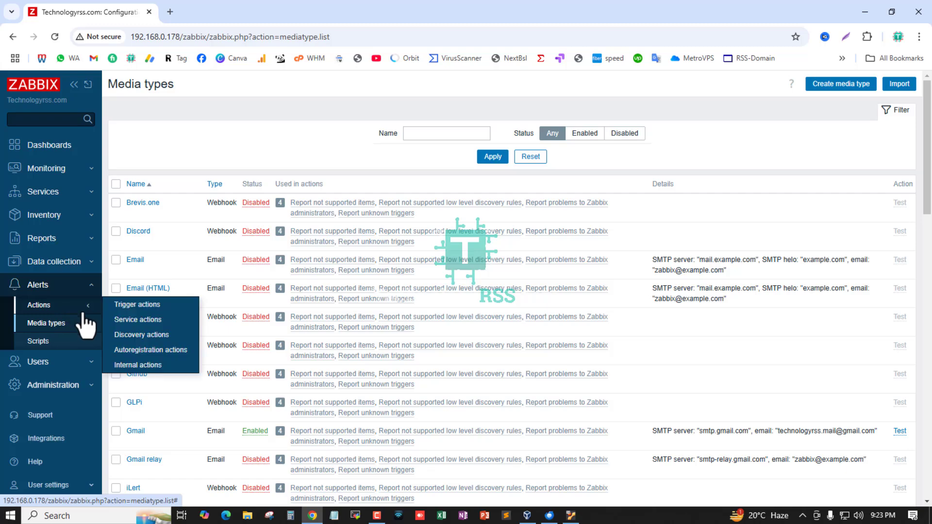
left_click(123, 307)
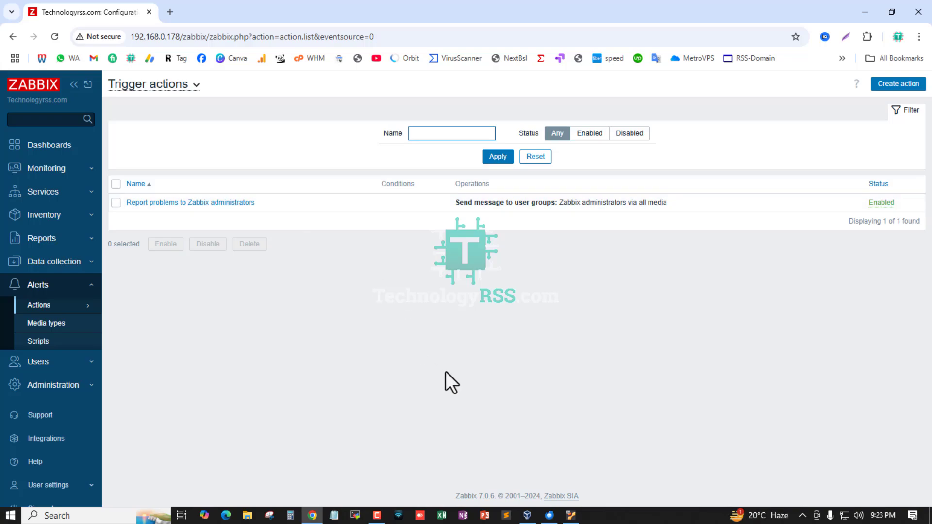
Switch to Thunderbird, read the "Test subject" message in the Gmail account's inbox, and return to the Zabbix page.
left_click(549, 515)
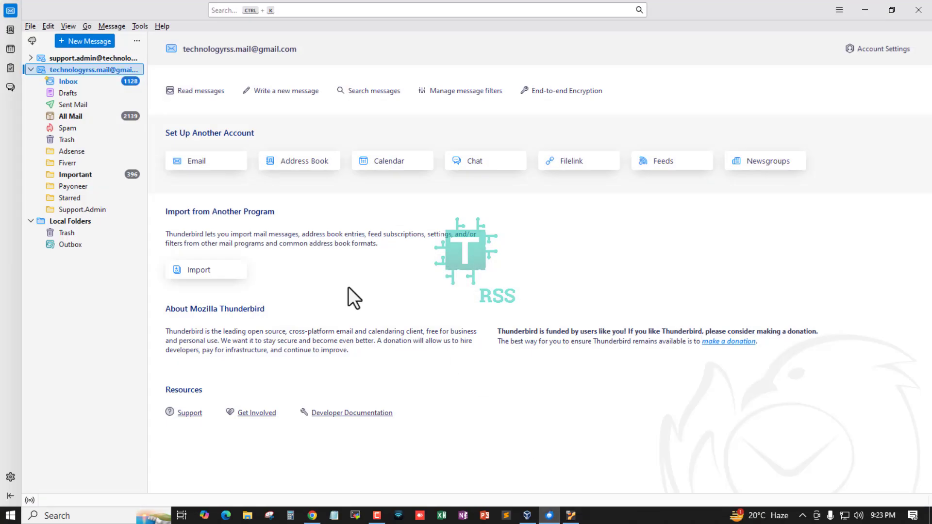
left_click(69, 79)
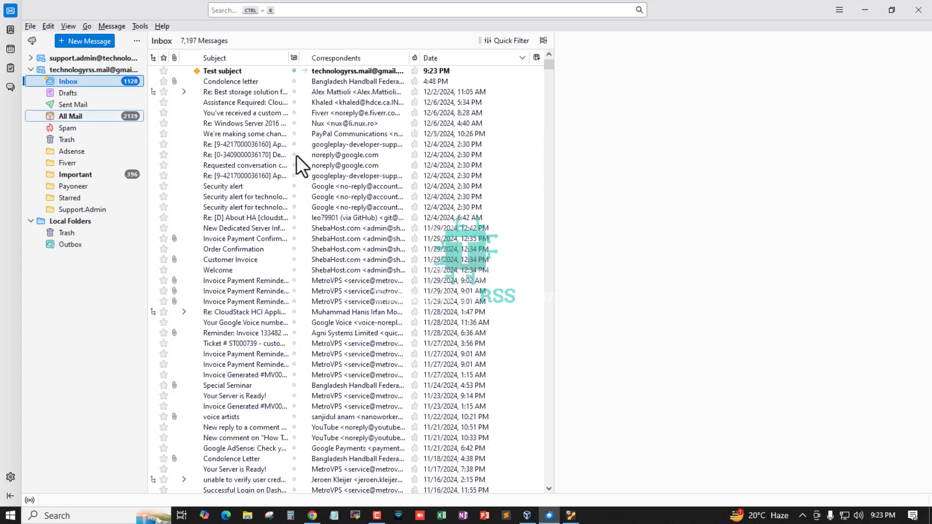
left_click(233, 73)
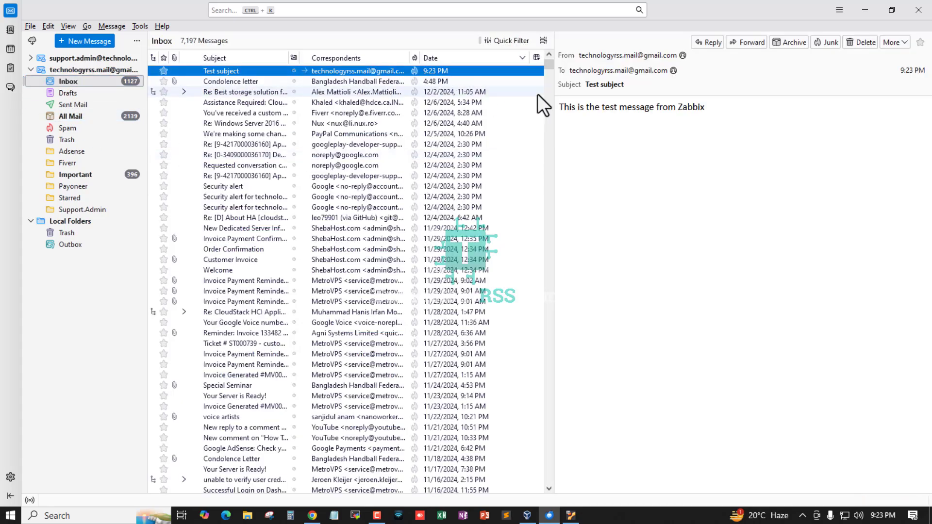
left_click_drag(580, 108, 655, 130)
left_click(659, 122)
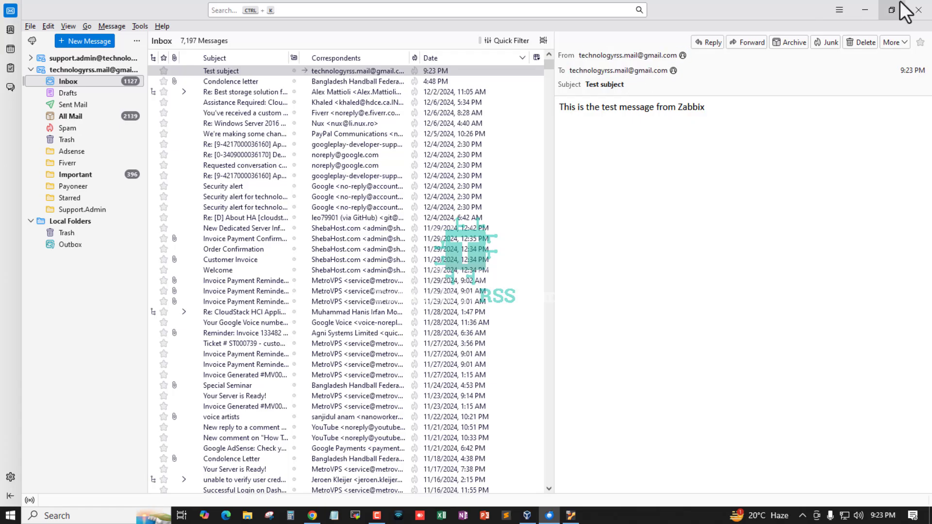
left_click(862, 2)
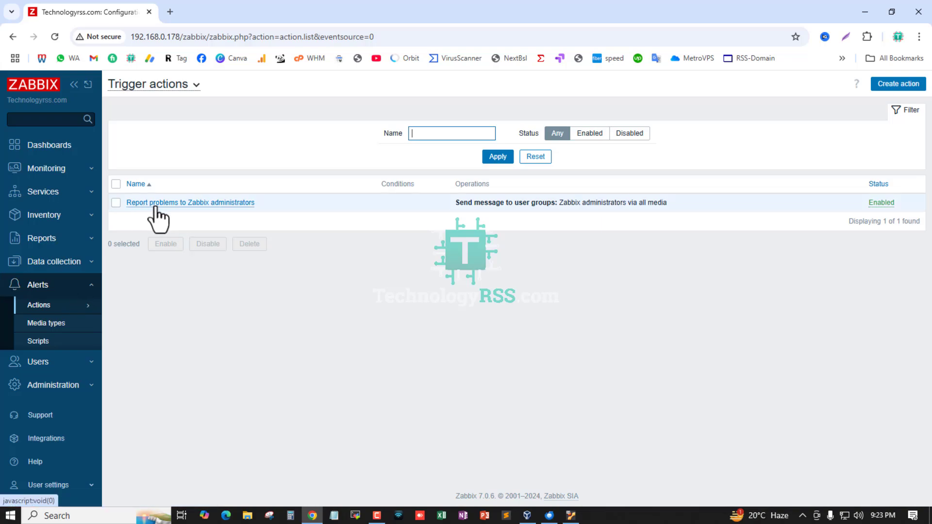
Start a Trigger condition in the "Report problems to Zabbix administrators" action and choose the host trigger "Zabbix server: Zabbix agent is not available".
left_click(200, 204)
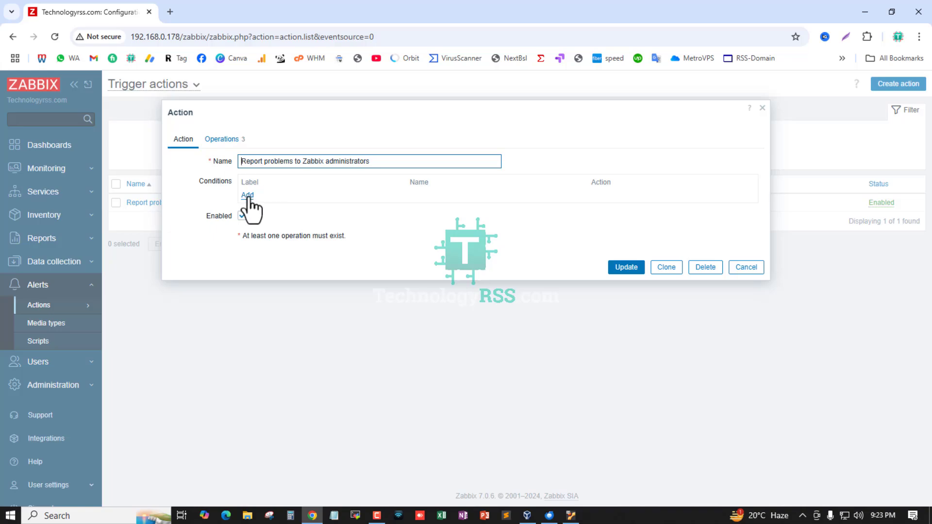
left_click(248, 195)
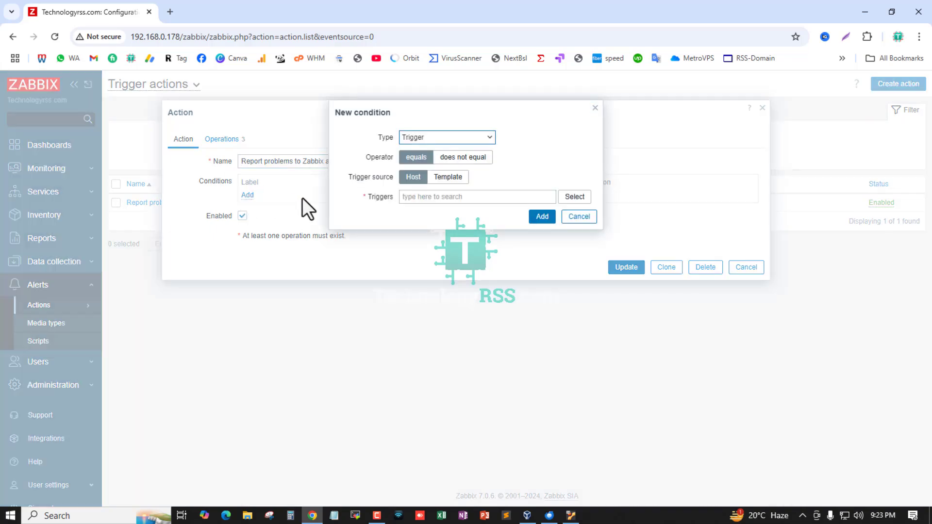
left_click(436, 138)
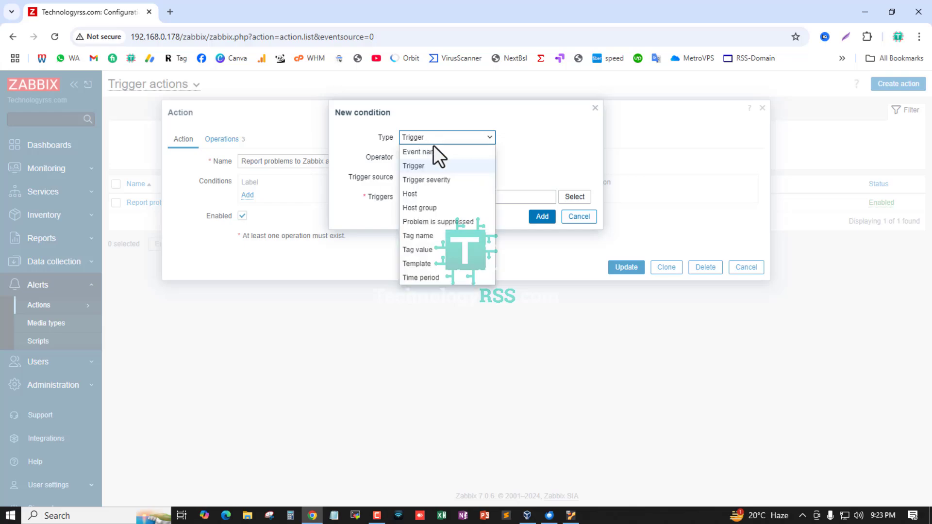
left_click(425, 166)
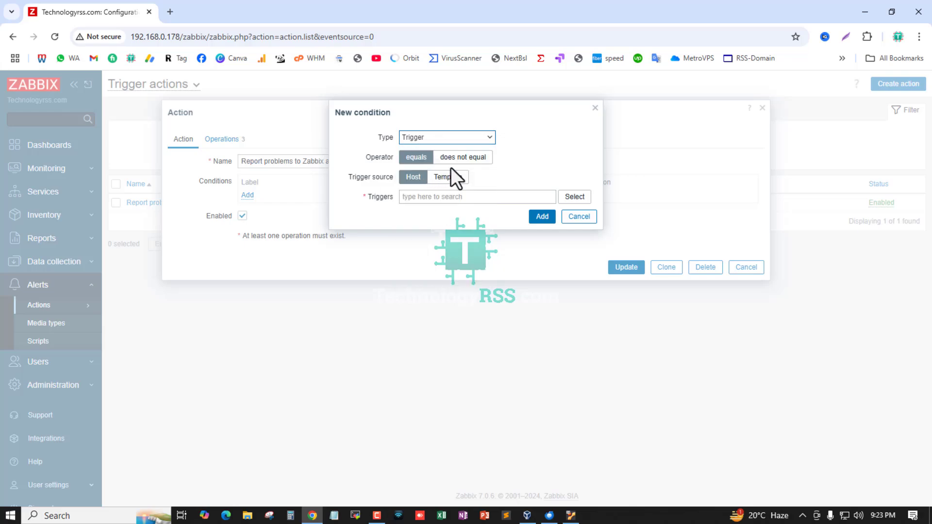
left_click(410, 197)
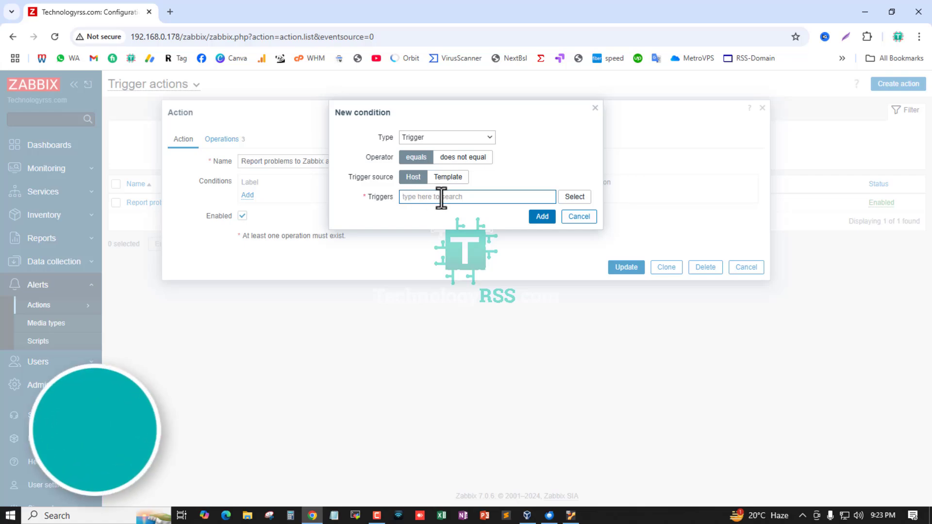
left_click(569, 195)
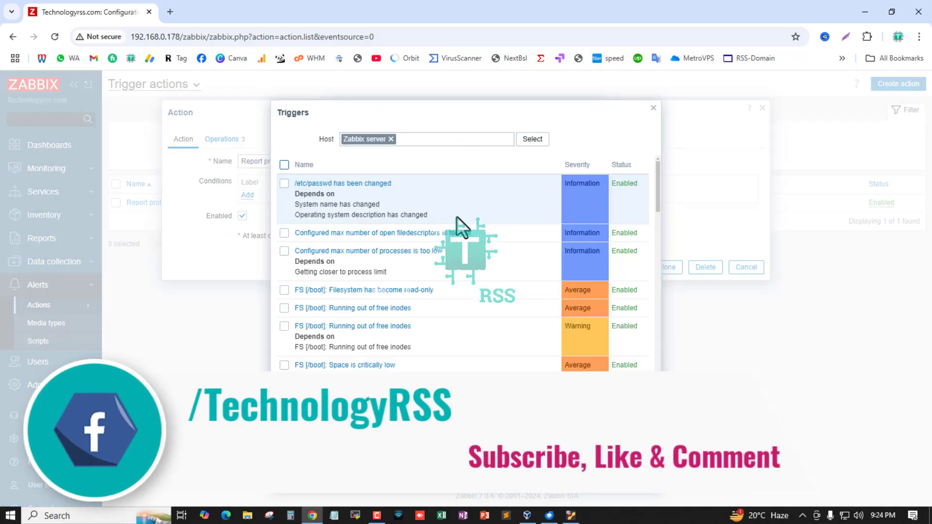
scroll(435, 269, "down", 4)
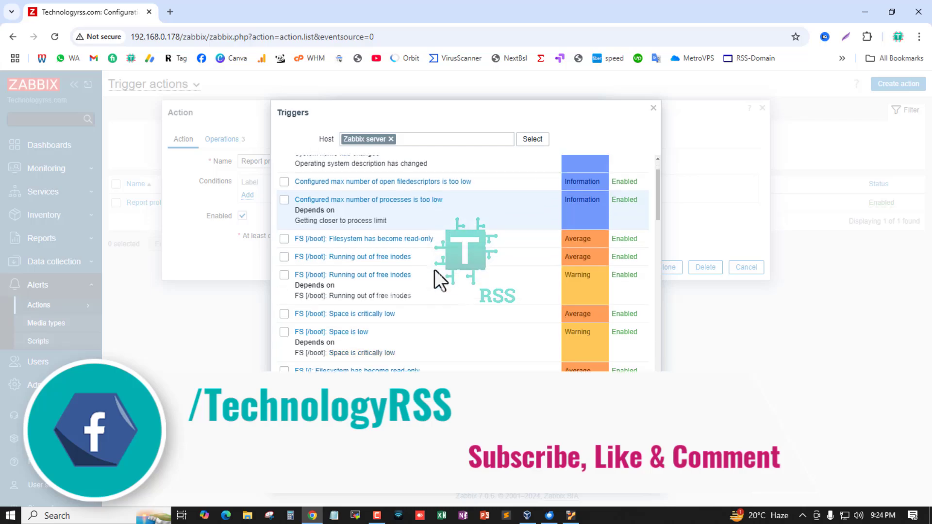
left_click_drag(660, 209, 658, 396)
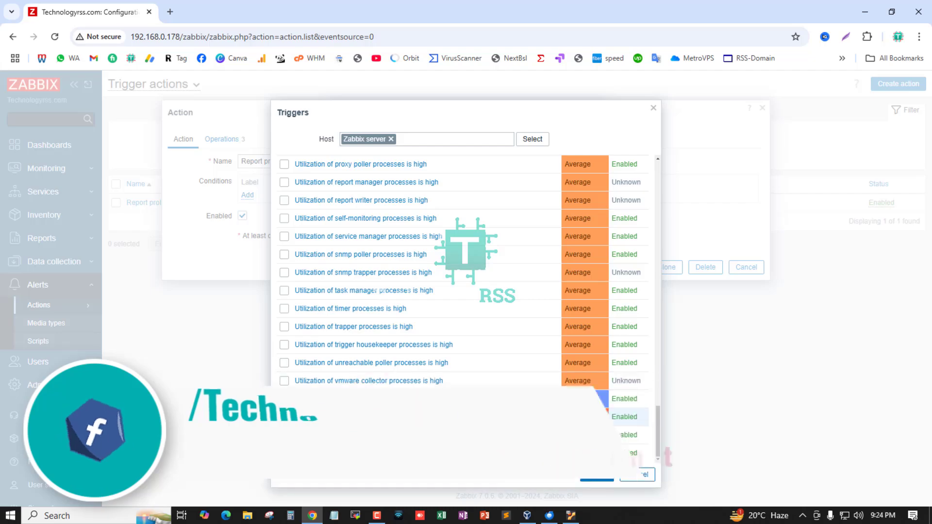
left_click(358, 419)
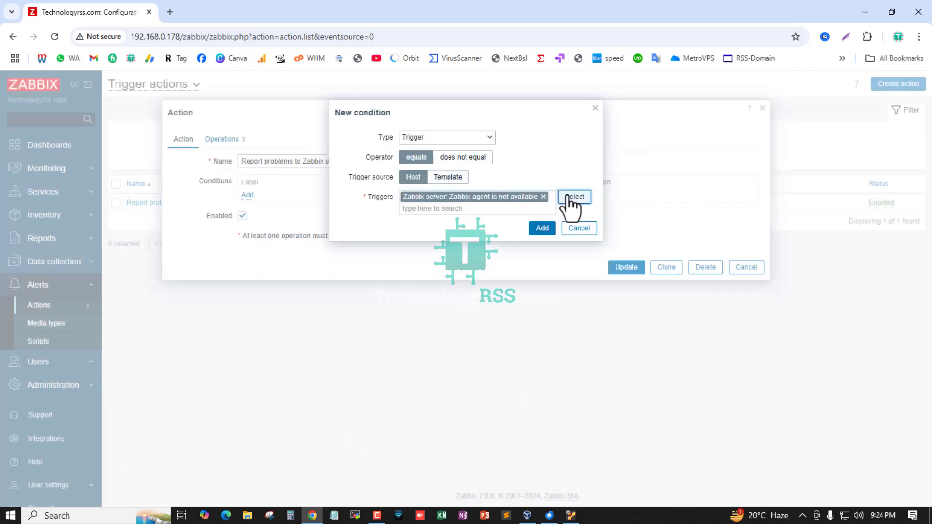
Look through the Zabbix server host's trigger list and severities, selecting no additional trigger for the condition.
left_click(494, 196)
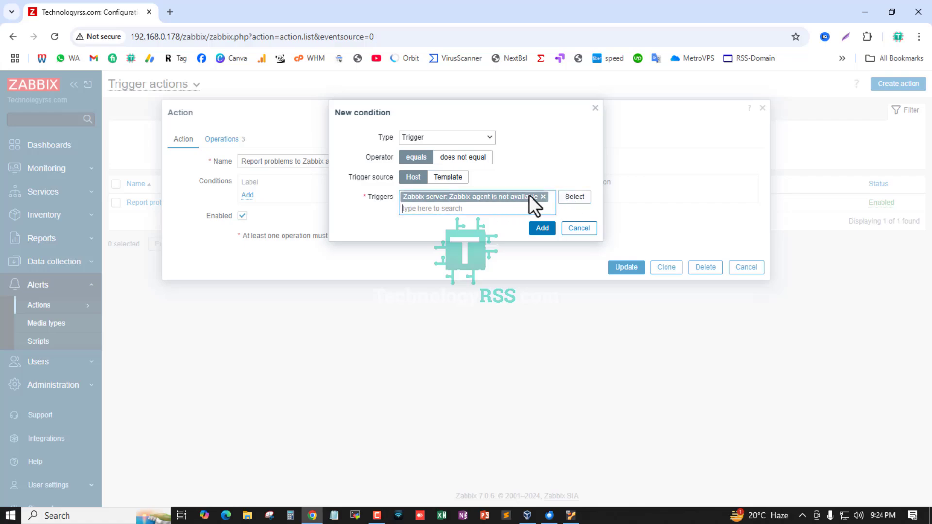
left_click(571, 197)
scroll(524, 317, "down", 10)
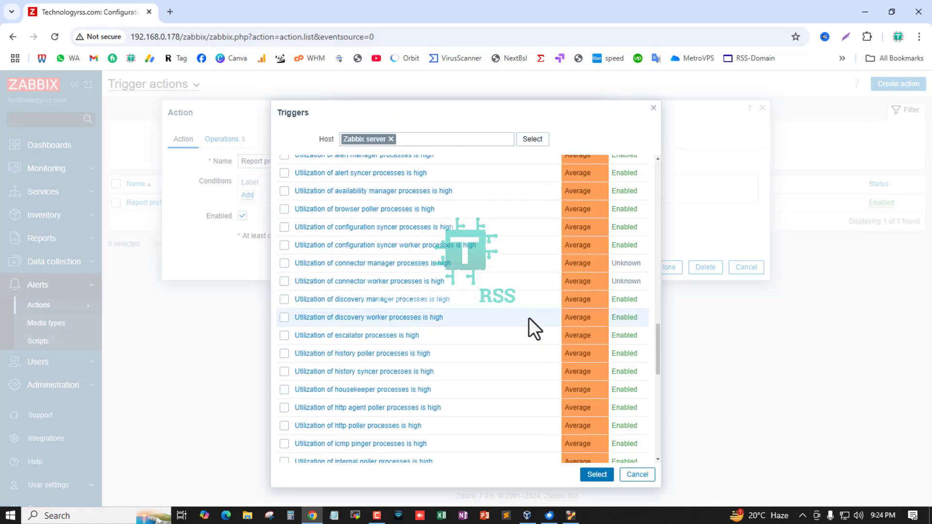
scroll(529, 317, "down", 8)
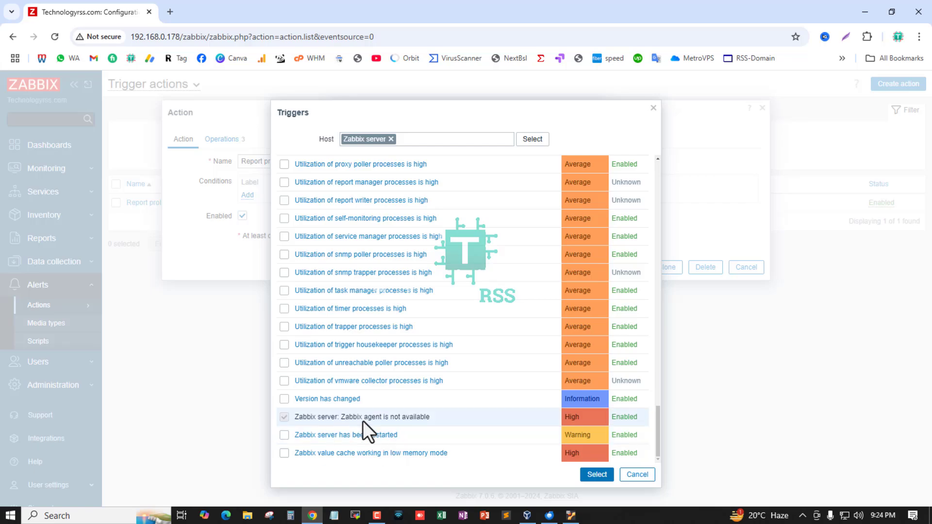
scroll(580, 418, "up", 10)
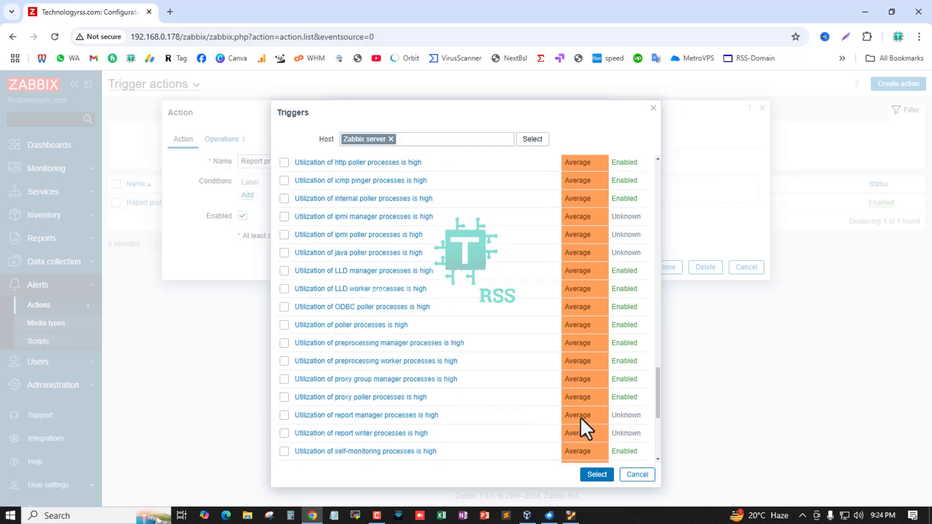
scroll(583, 403, "up", 3)
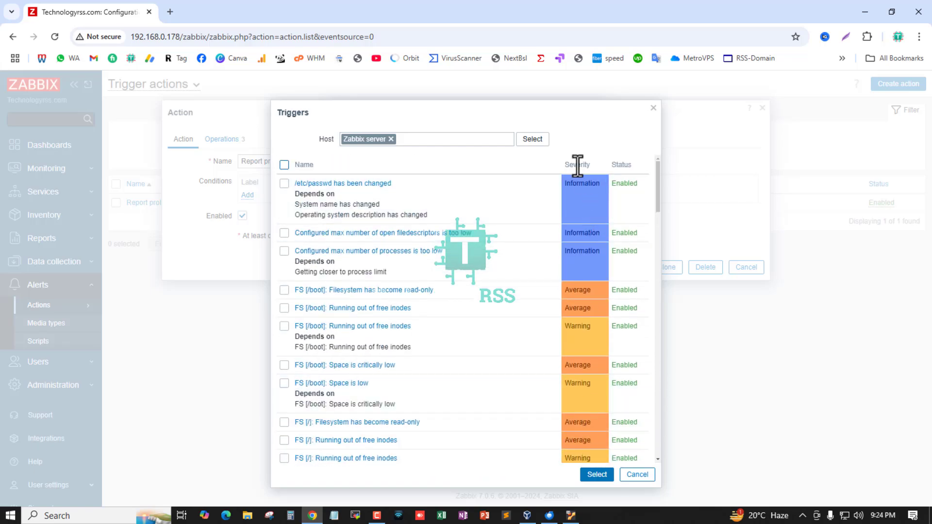
scroll(585, 291, "down", 6)
scroll(590, 383, "down", 15)
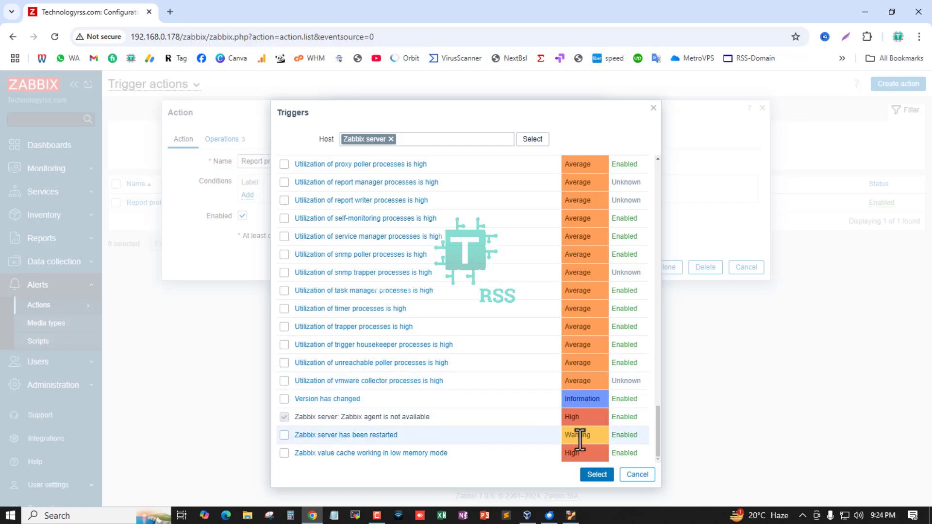
left_click(597, 475)
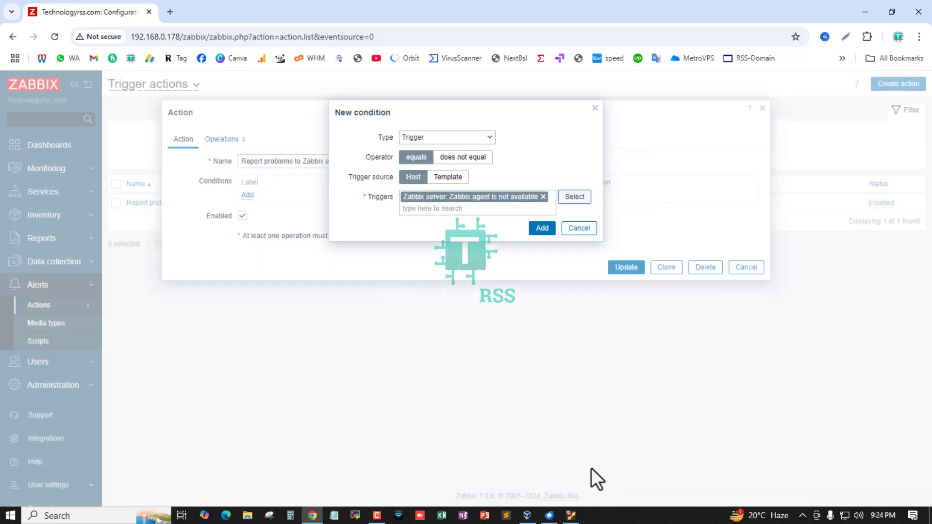
Add the "Zabbix agent is not available" trigger condition to the action and save the action.
left_click(548, 231)
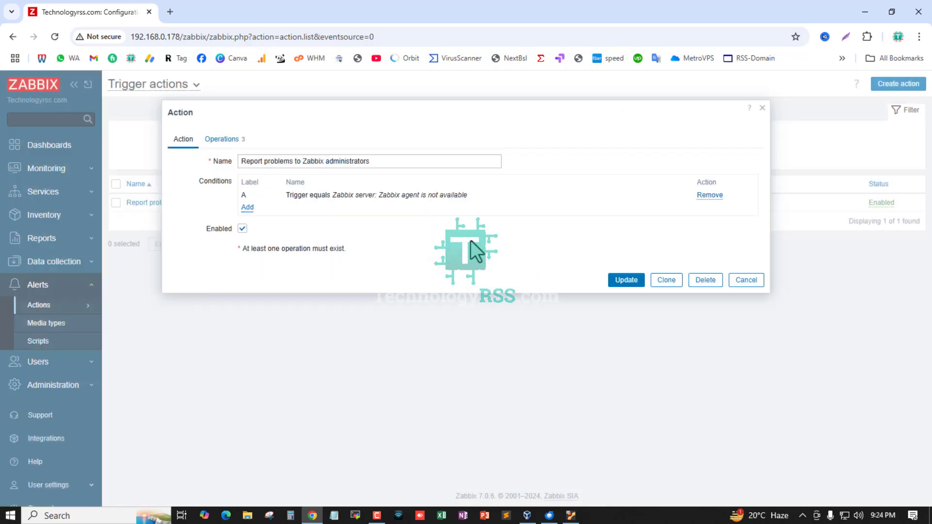
left_click(630, 280)
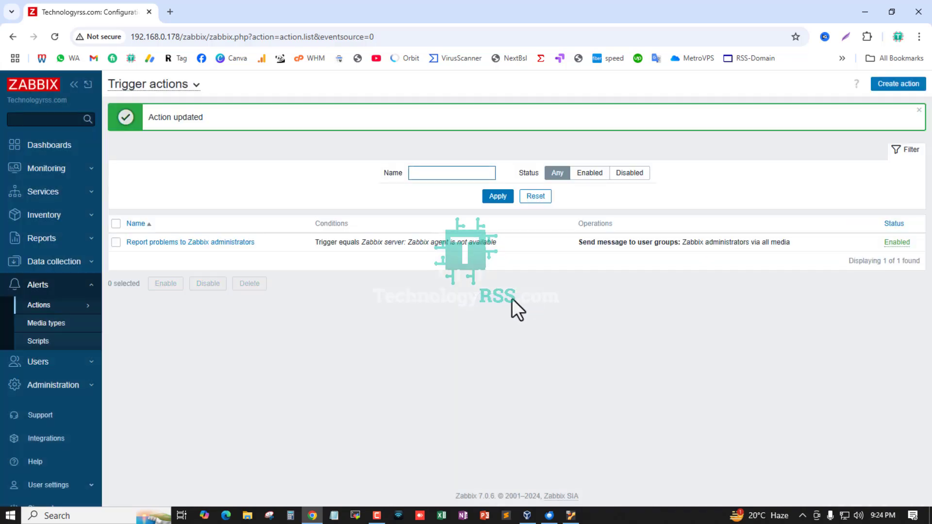
Reopen the "Report problems to Zabbix administrators" action and remove its existing operation, recovery operation and update operation.
left_click(206, 242)
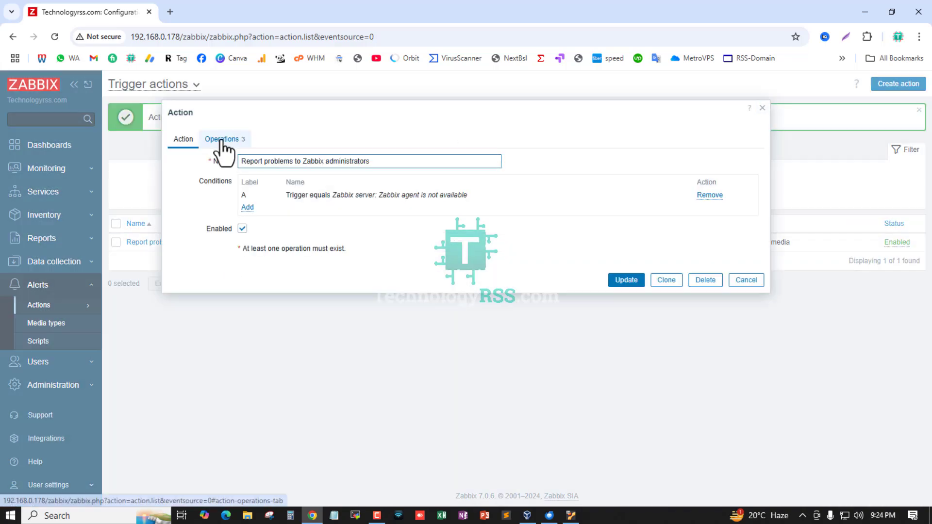
left_click(221, 139)
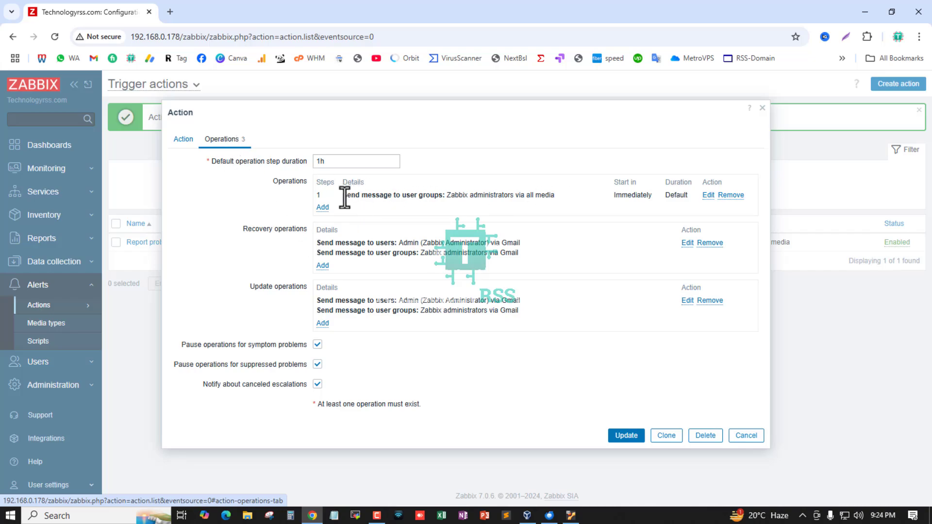
left_click_drag(343, 195, 544, 196)
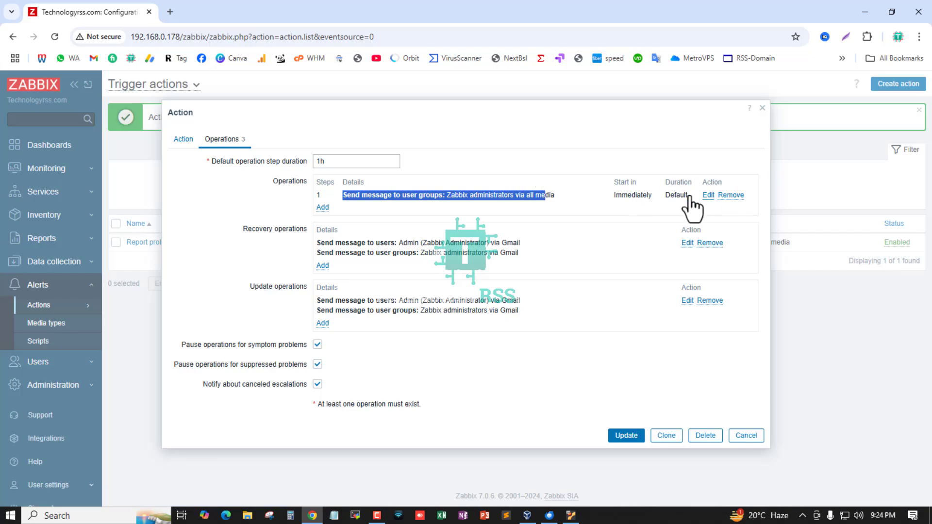
left_click(732, 196)
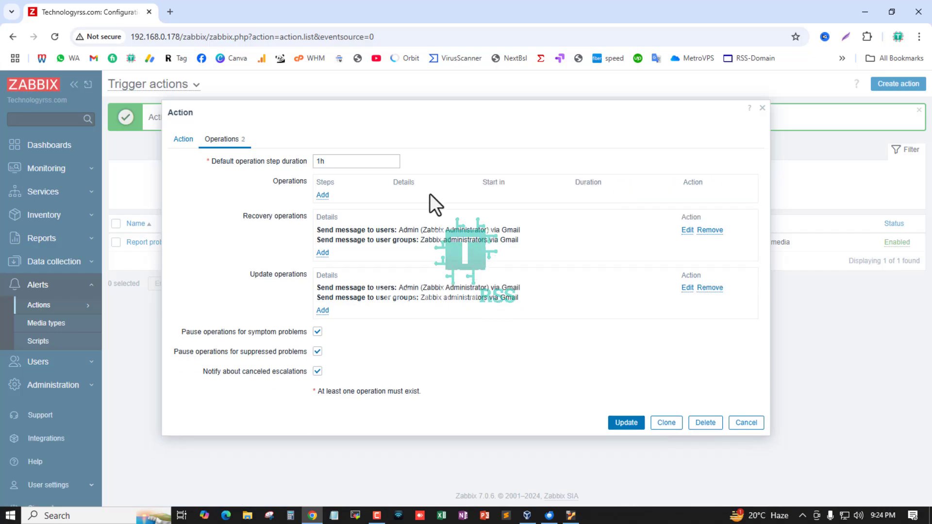
left_click(710, 230)
left_click(708, 266)
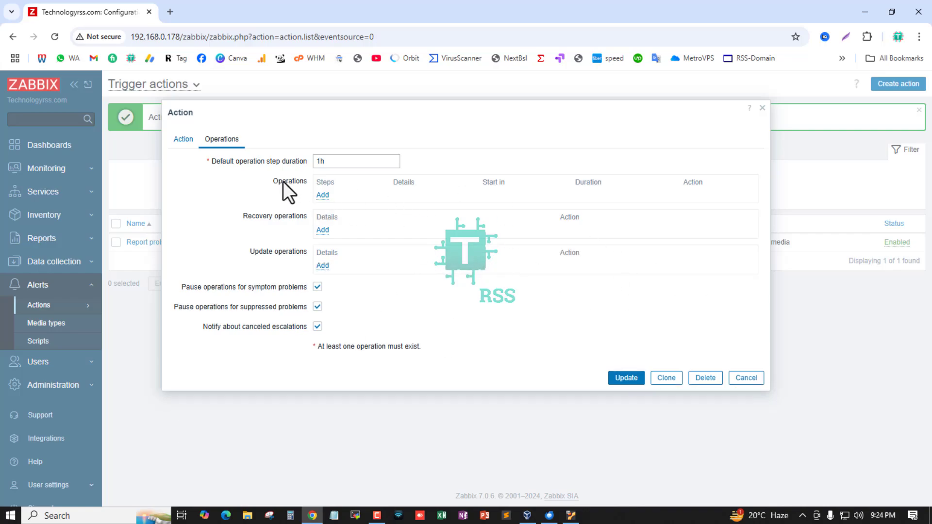
left_click_drag(277, 220, 295, 220)
left_click_drag(263, 254, 273, 254)
left_click_drag(204, 288, 225, 289)
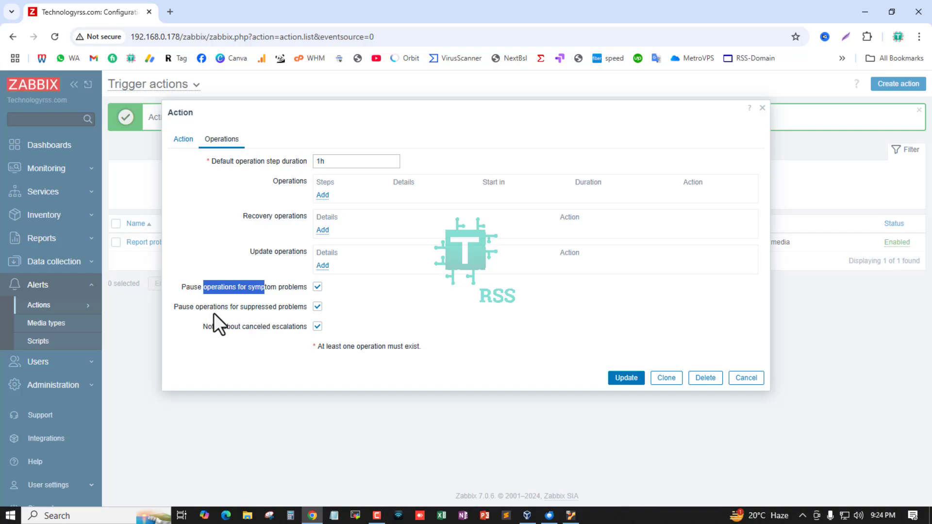
Start a new operation that sends a message to the Zabbix administrators group and the Admin user, only through Gmail.
left_click(322, 196)
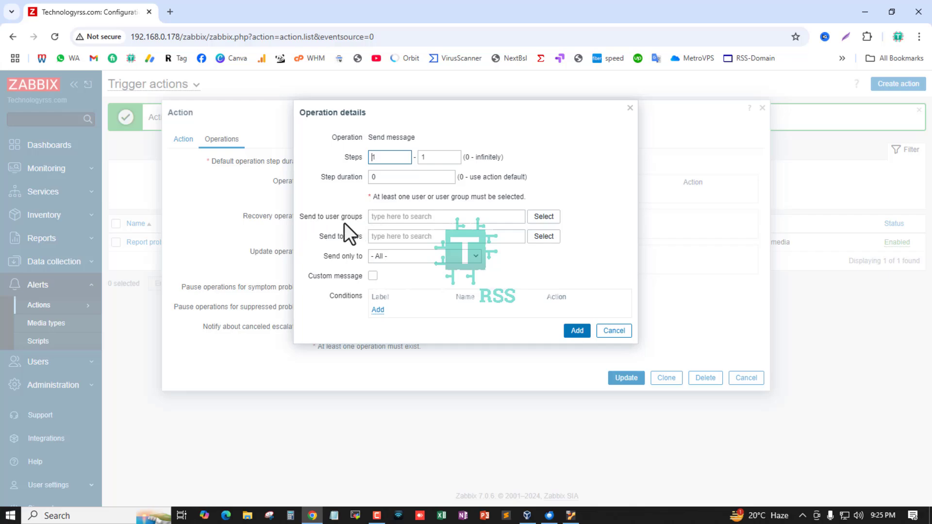
left_click(543, 217)
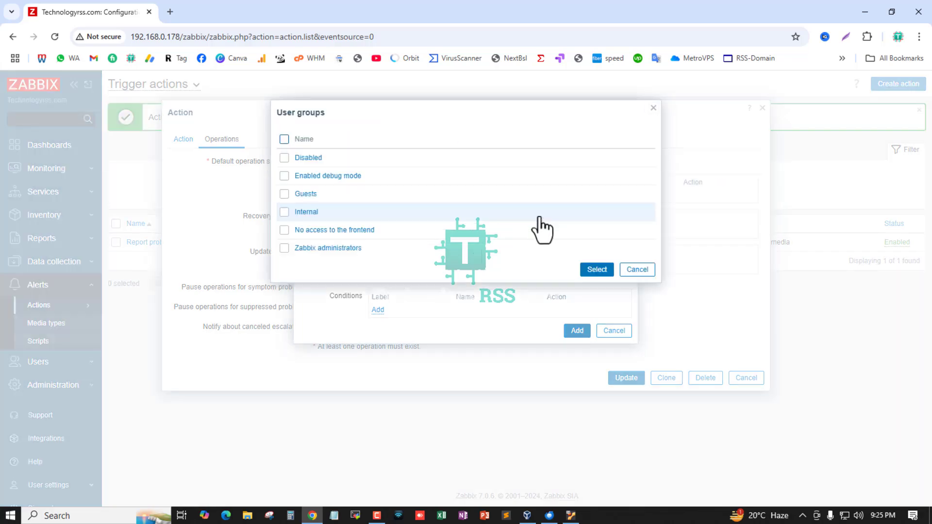
left_click(318, 249)
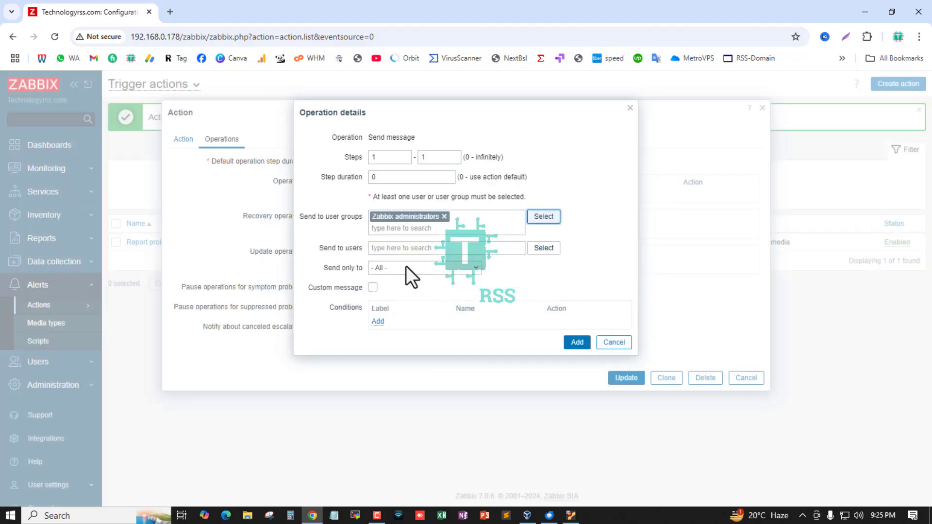
left_click(540, 248)
left_click(304, 158)
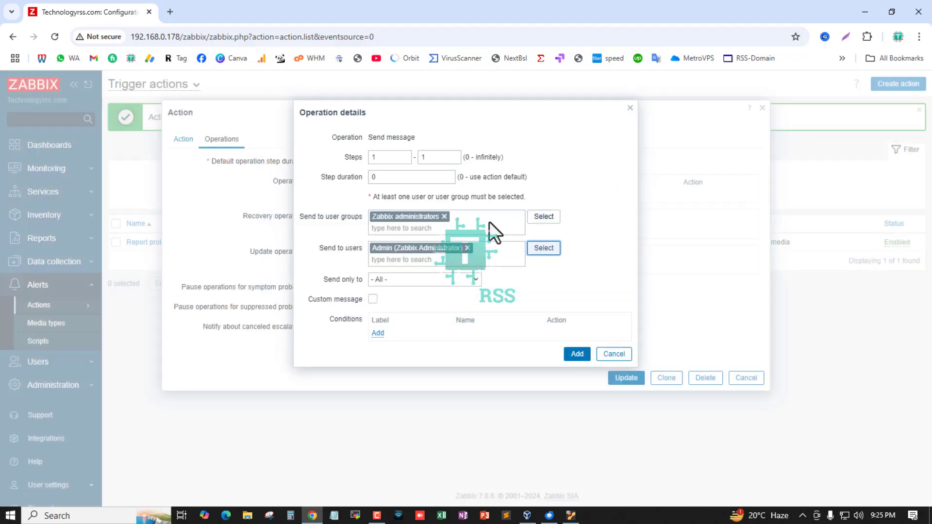
left_click(437, 280)
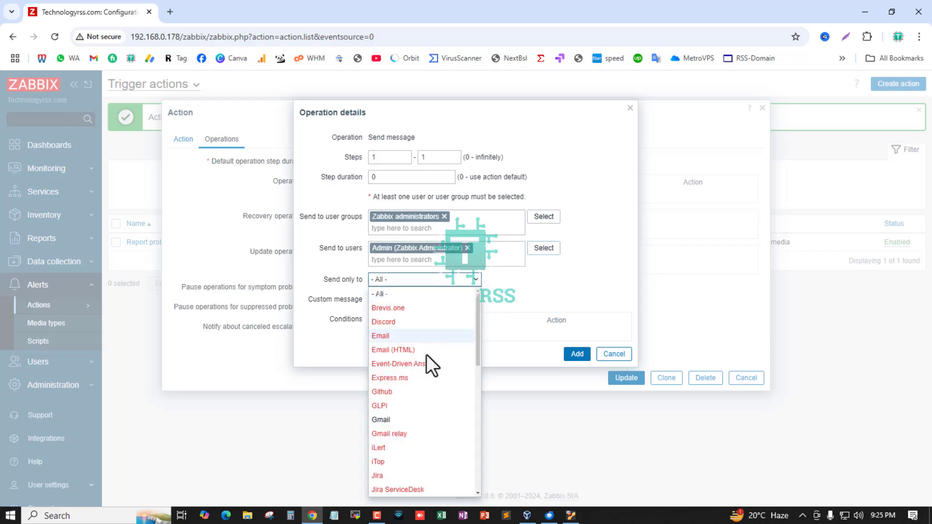
left_click(380, 420)
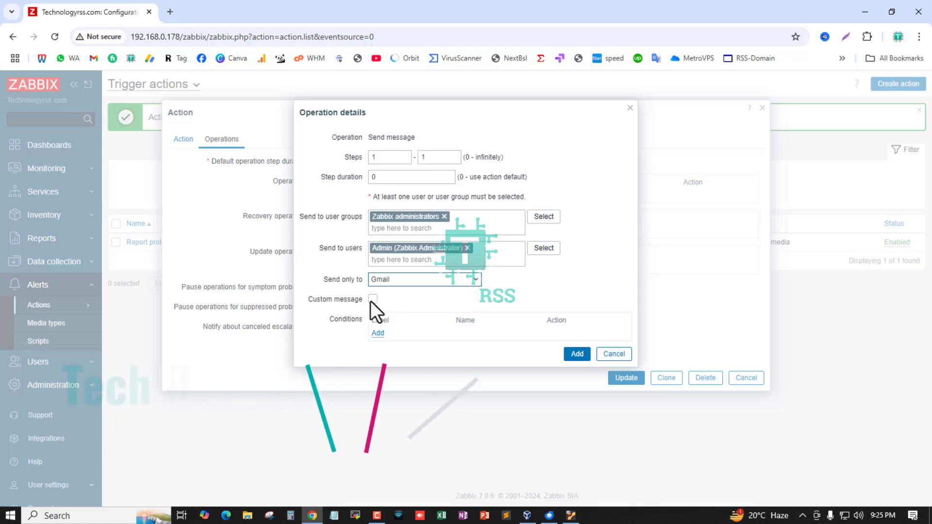
left_click(373, 299)
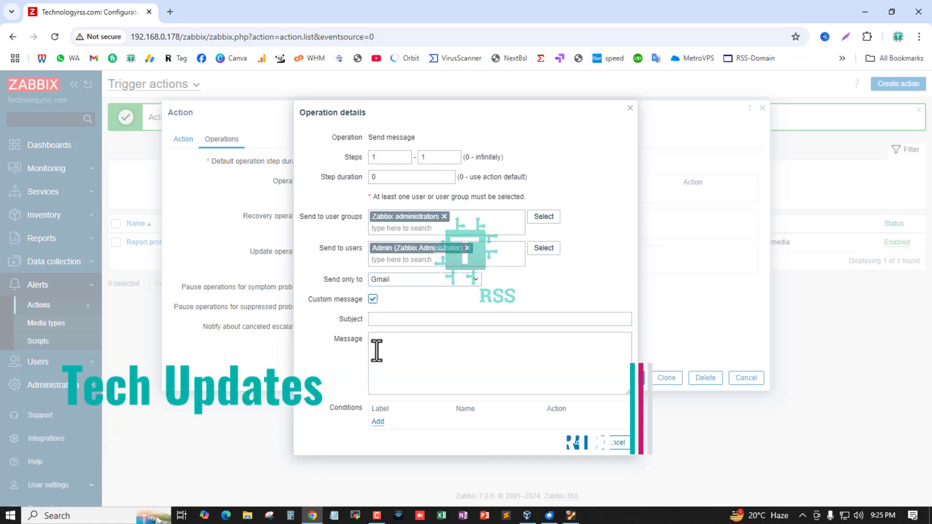
left_click(388, 319)
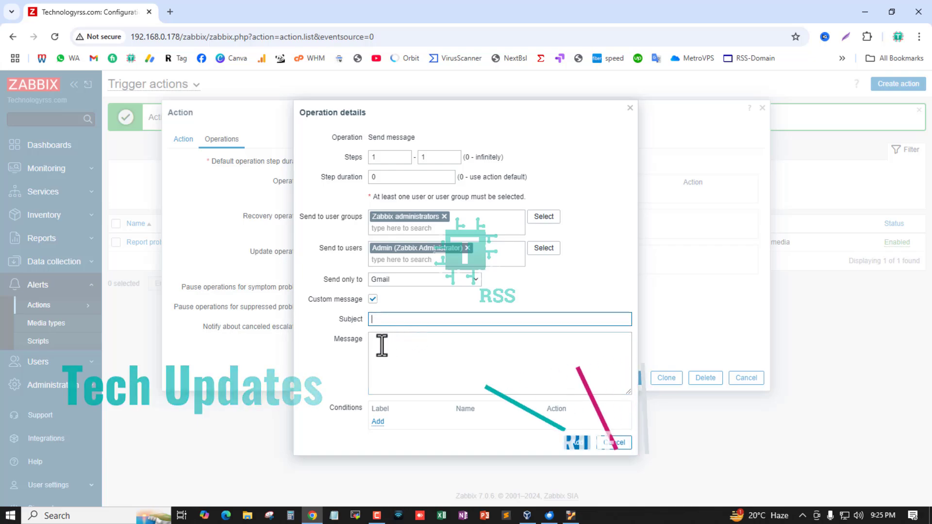
left_click(410, 345)
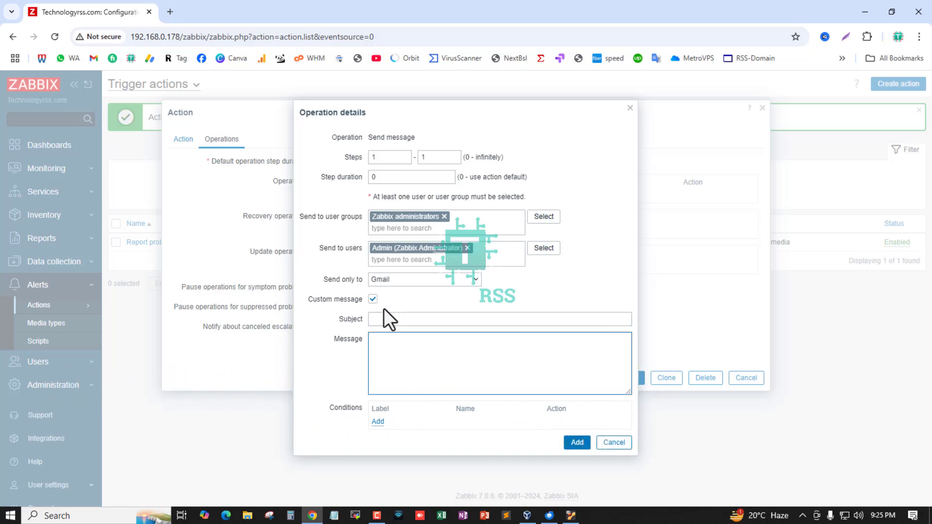
left_click(372, 299)
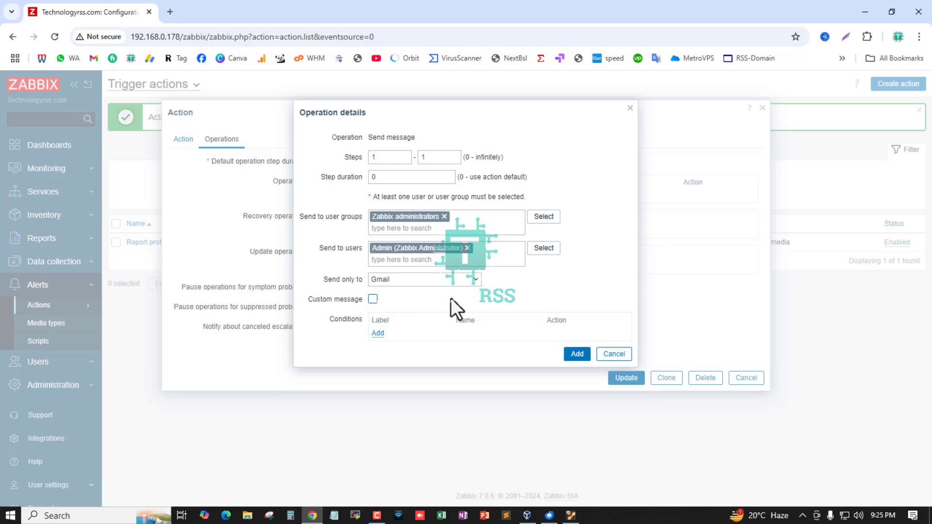
Add the configured operation to the action and create a recovery operation messaging the Zabbix administrators group and the Admin user only through Gmail.
left_click(577, 355)
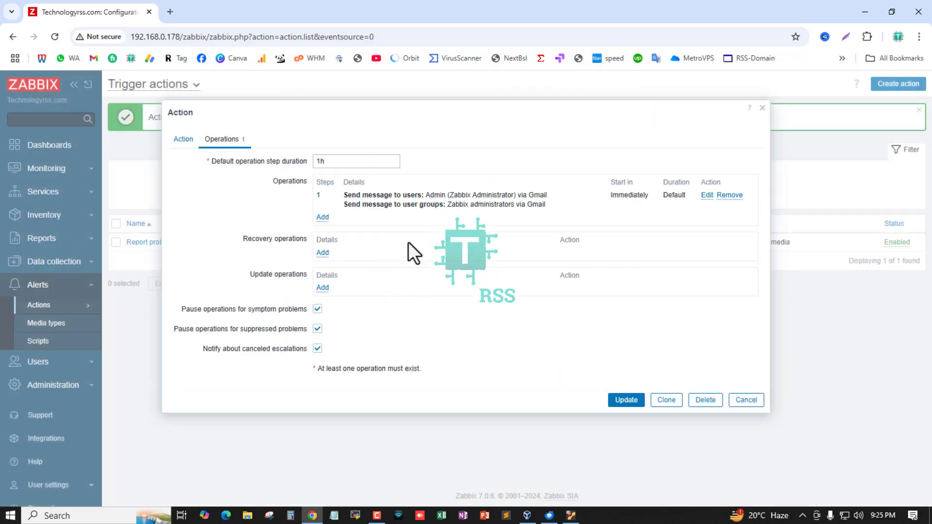
left_click(323, 253)
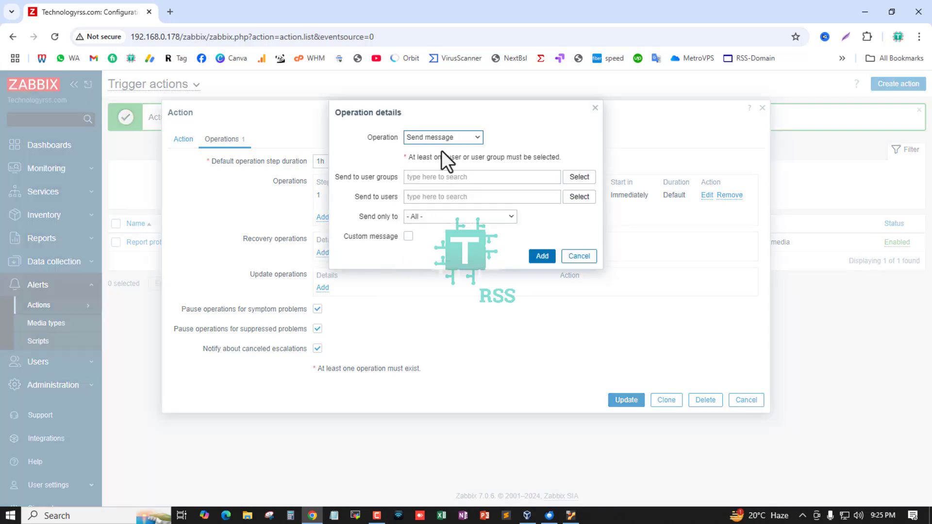
left_click(463, 138)
left_click(461, 150)
left_click(545, 176)
left_click(579, 177)
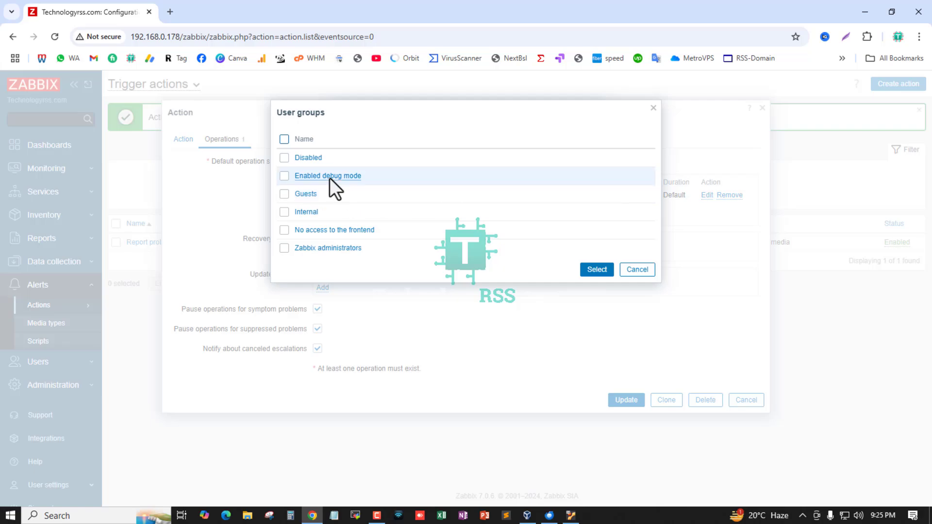
left_click(322, 248)
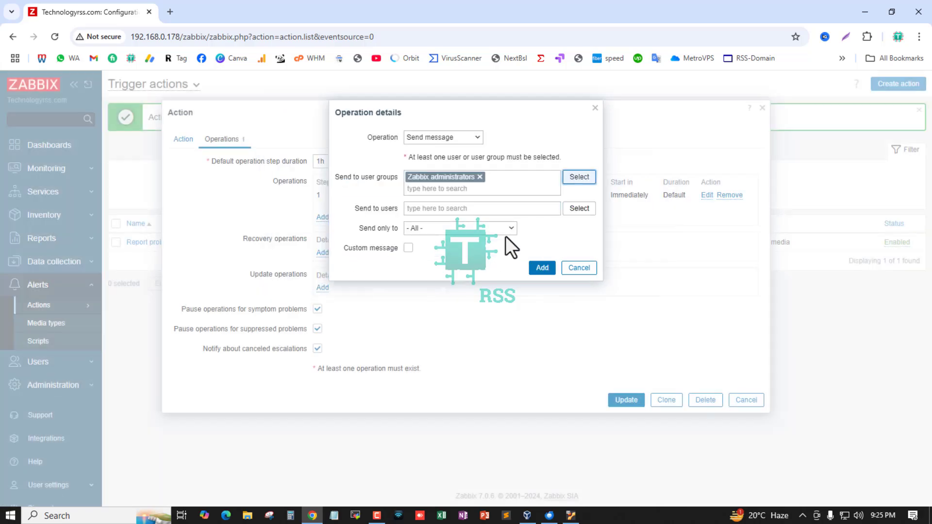
left_click(433, 212)
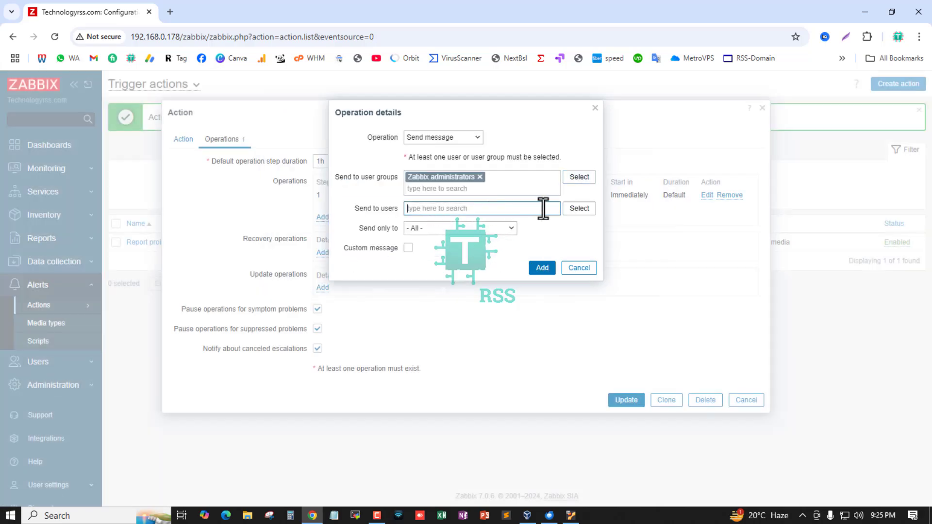
left_click(573, 210)
left_click(306, 158)
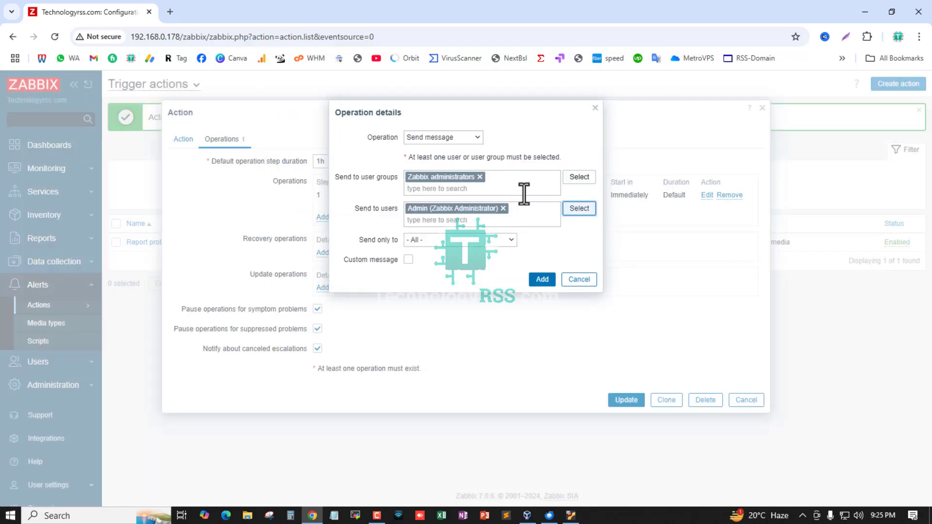
left_click(461, 238)
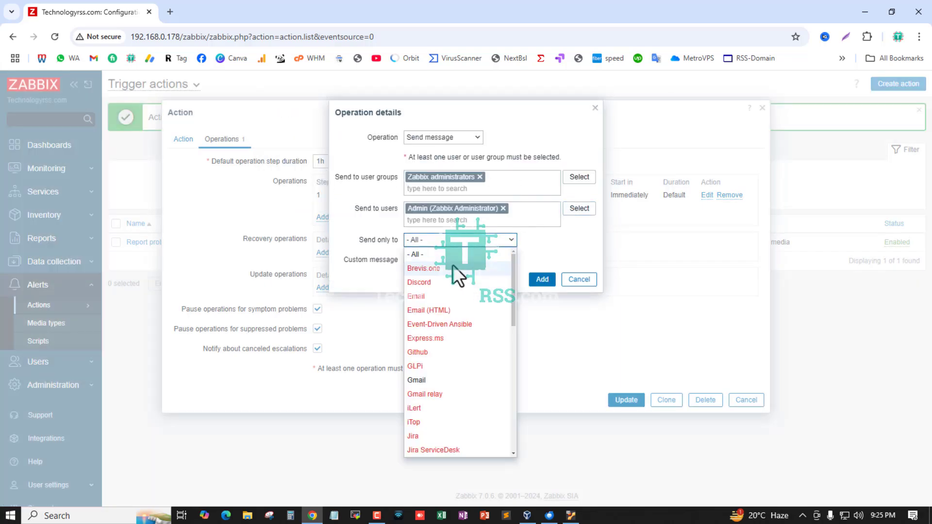
left_click(417, 381)
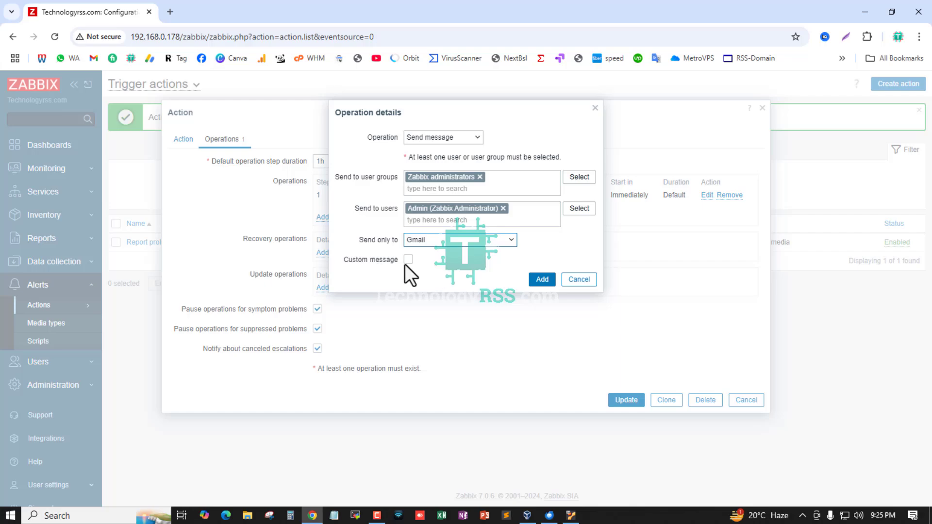
left_click(542, 278)
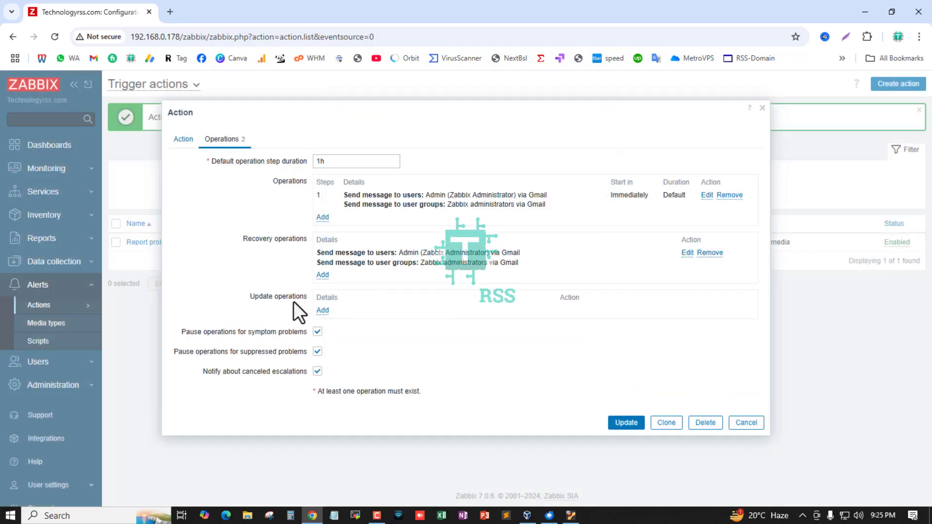
Create an update operation that messages the Zabbix administrators group and the Admin user only through Gmail.
left_click(322, 310)
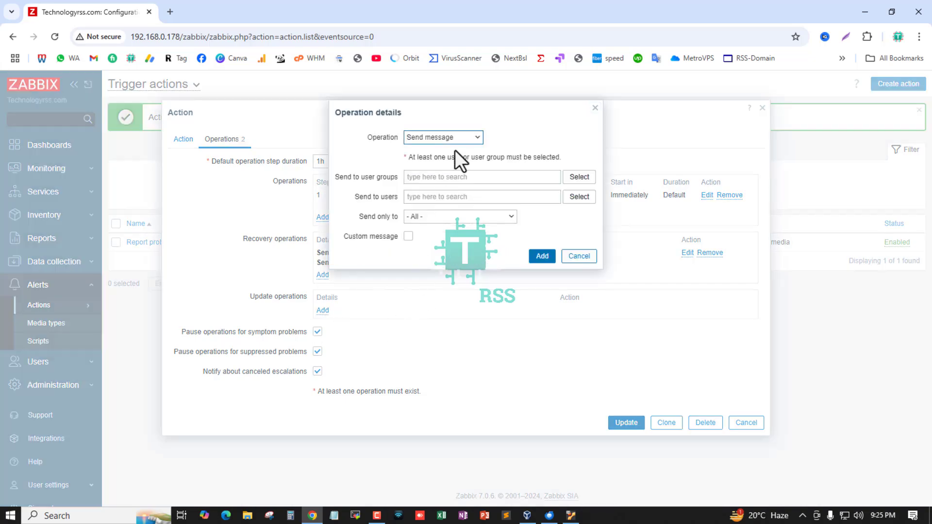
left_click(470, 136)
left_click(470, 136)
left_click(565, 177)
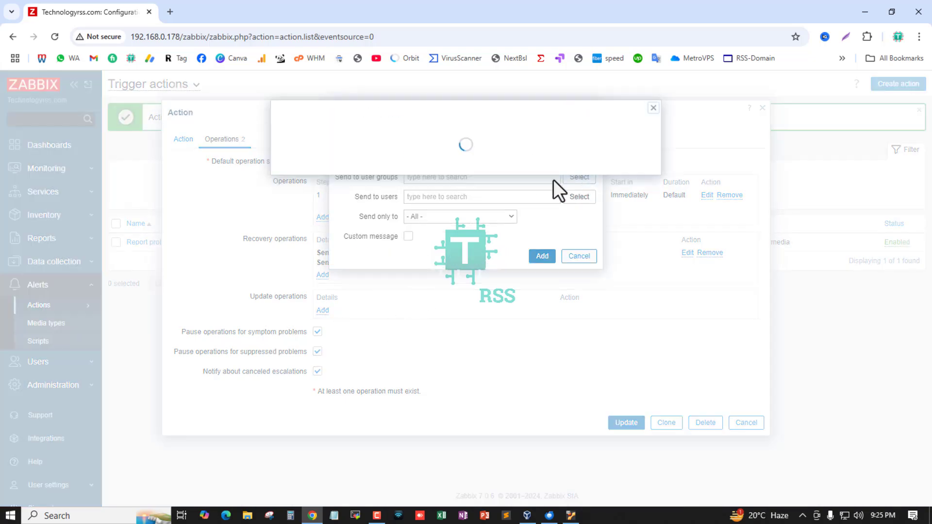
left_click(340, 249)
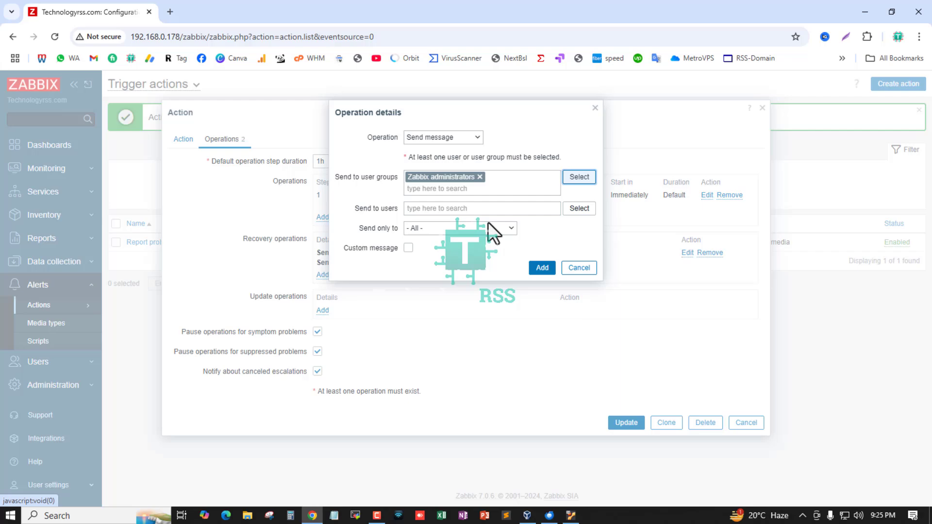
left_click(579, 208)
left_click(308, 160)
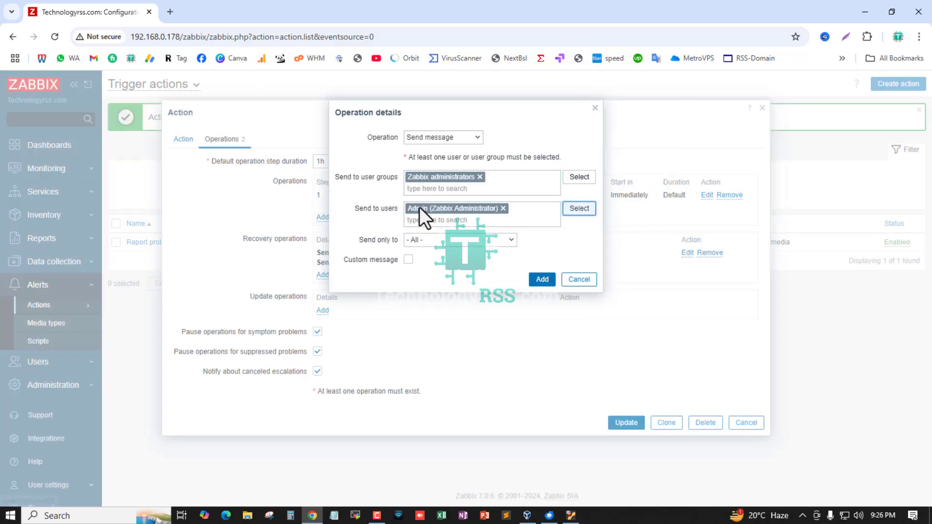
left_click(475, 238)
left_click(425, 380)
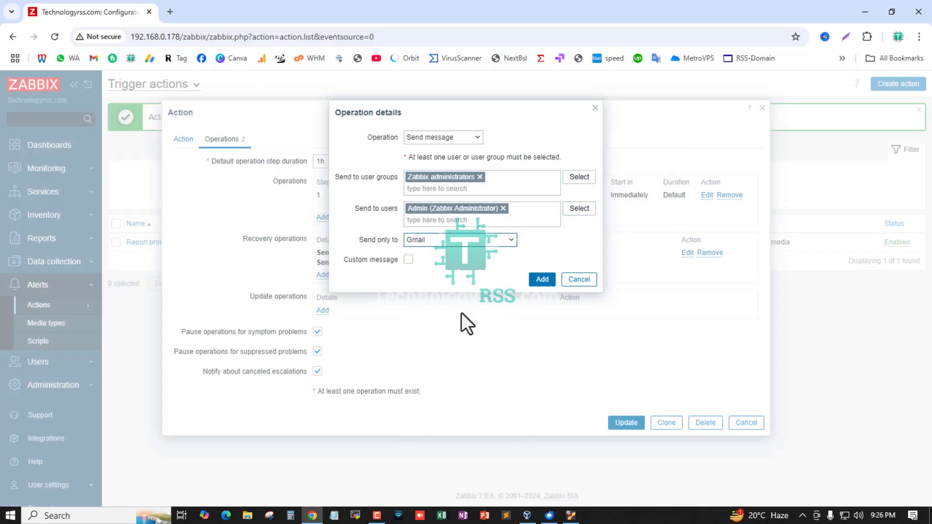
left_click(540, 281)
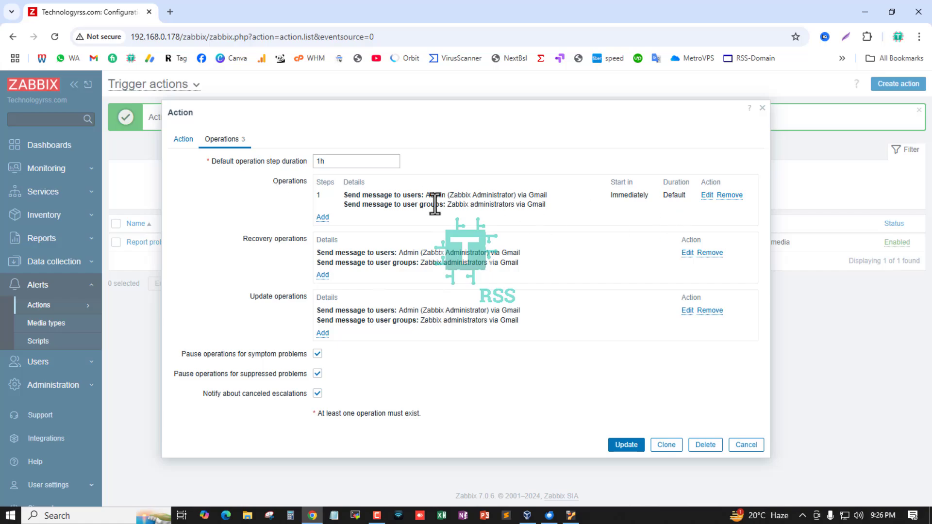
Save the trigger action with its Gmail operations, without adding a further operation.
left_click(322, 217)
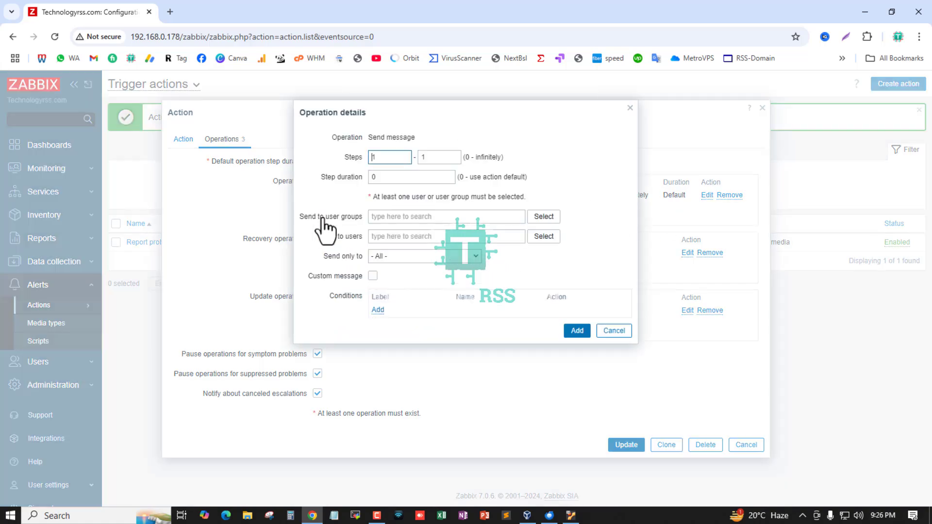
left_click(614, 332)
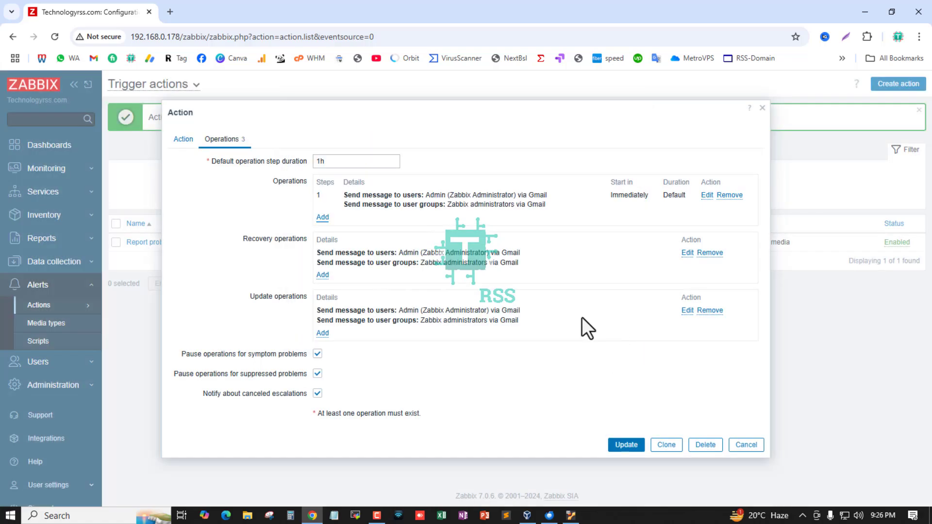
left_click(631, 444)
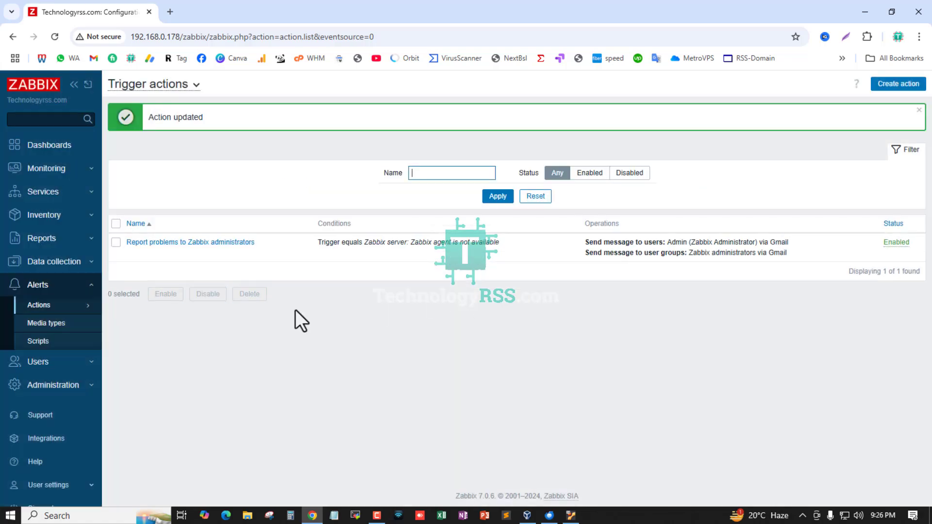
Open the media settings of the current user's profile and start a new media entry of type Gmail.
scroll(62, 325, "down", 1)
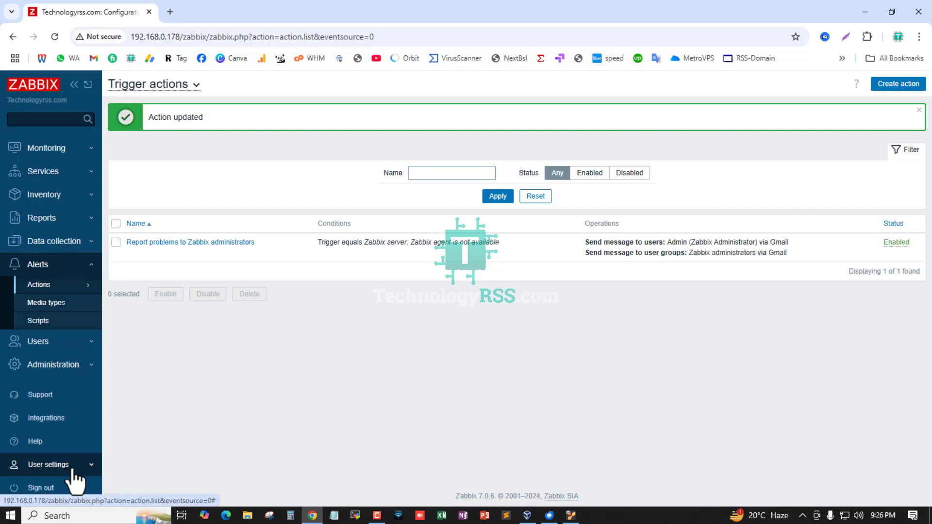
left_click(72, 467)
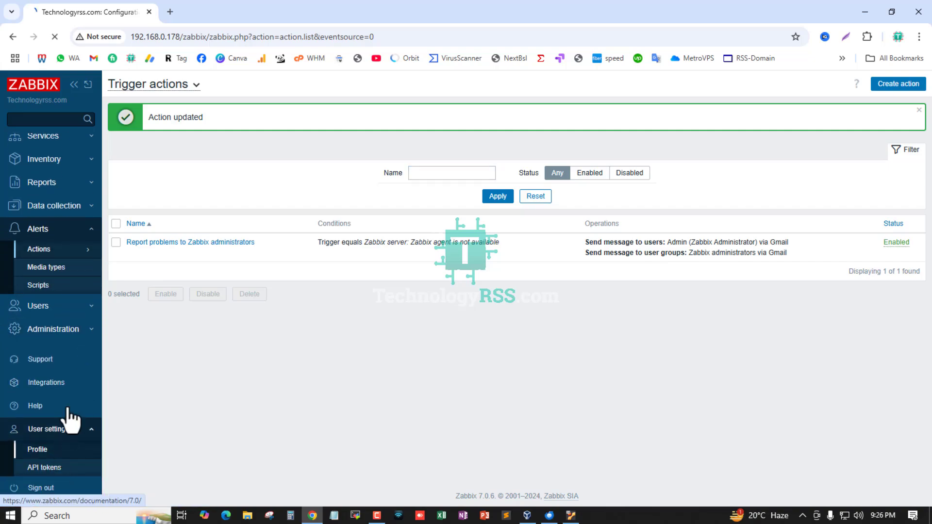
left_click(158, 114)
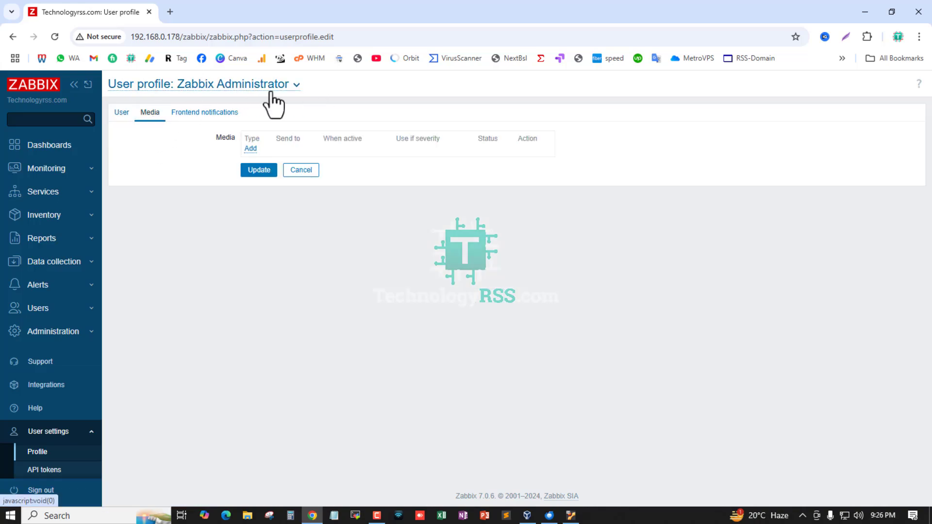
left_click(291, 94)
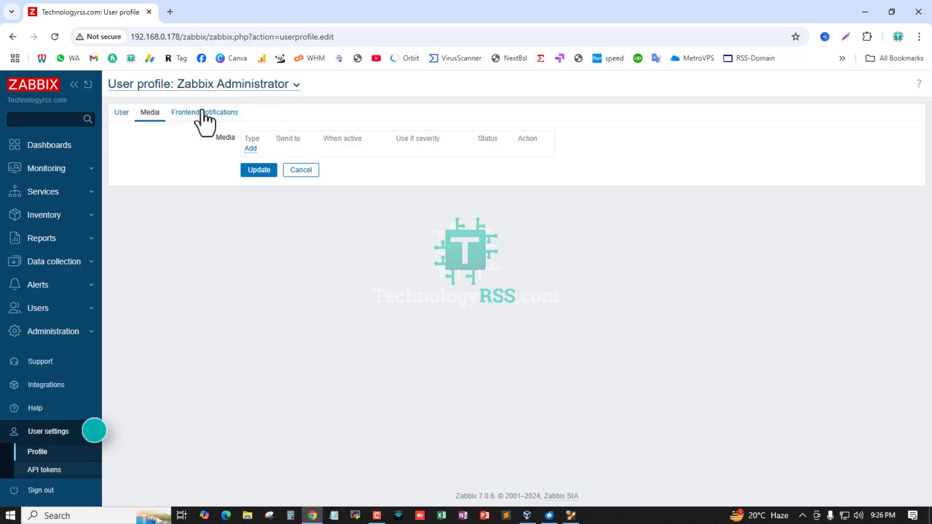
left_click(250, 148)
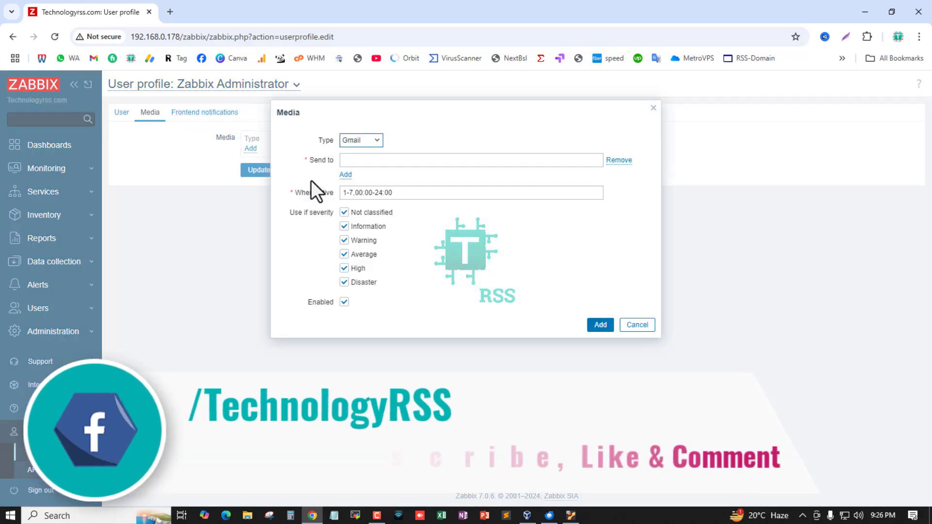
left_click(351, 159)
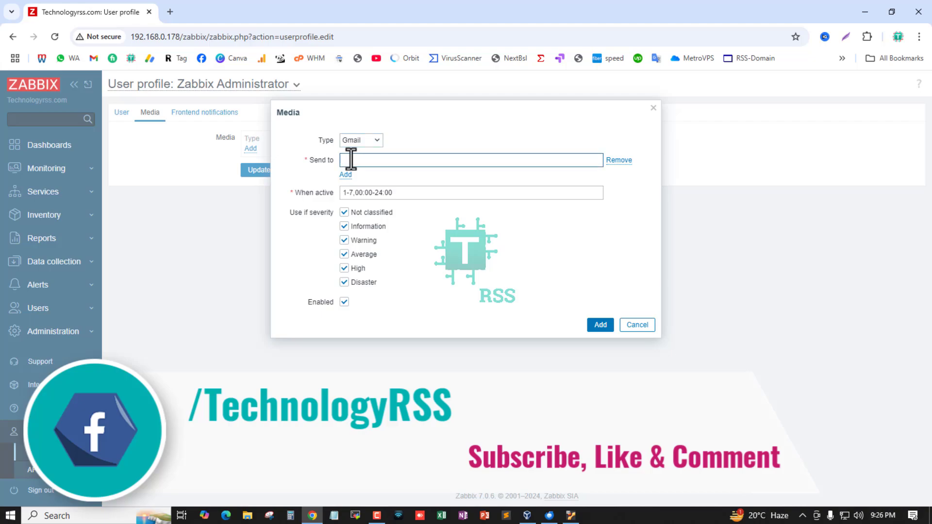
left_click(371, 137)
left_click(371, 151)
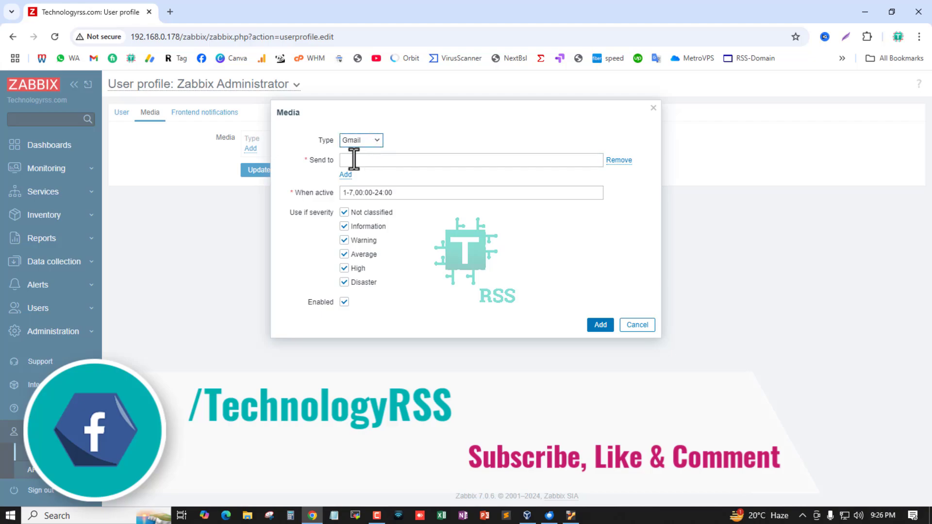
left_click(353, 159)
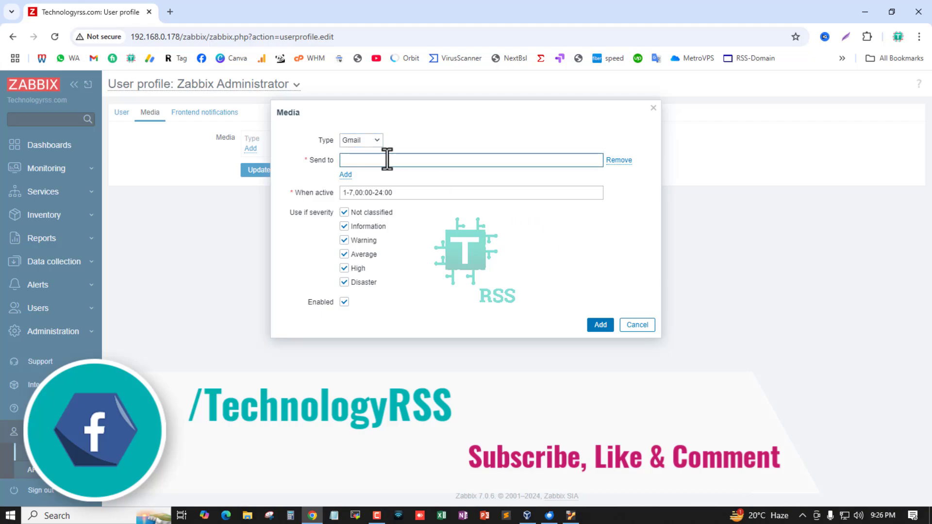
Copy the recipient's e-mail address from the test message in the mail client and paste it as the media's Send to address.
left_click(553, 518)
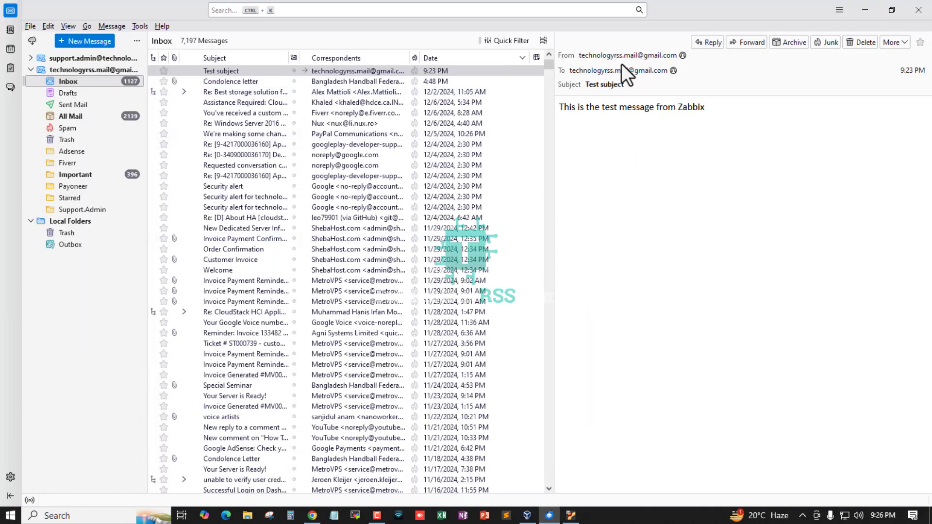
right_click(624, 71)
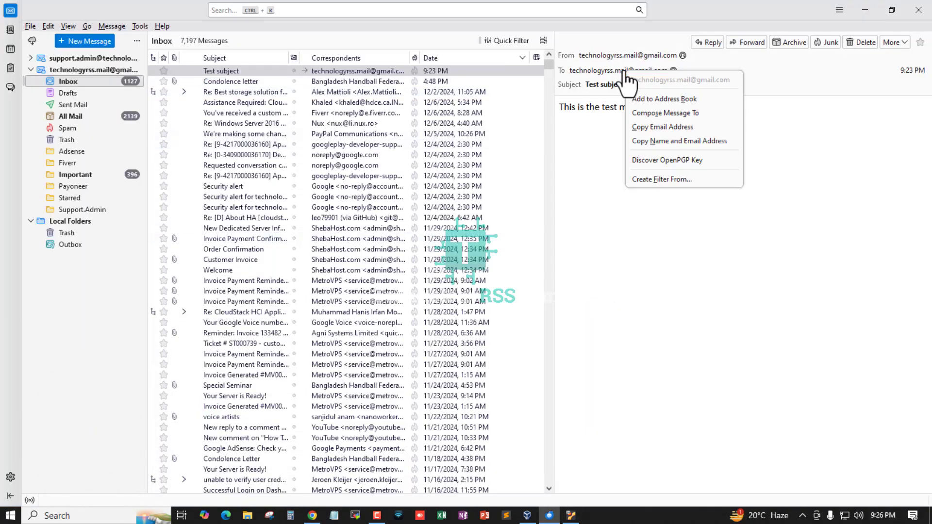
left_click(651, 127)
left_click(865, 10)
key("ctrl+v")
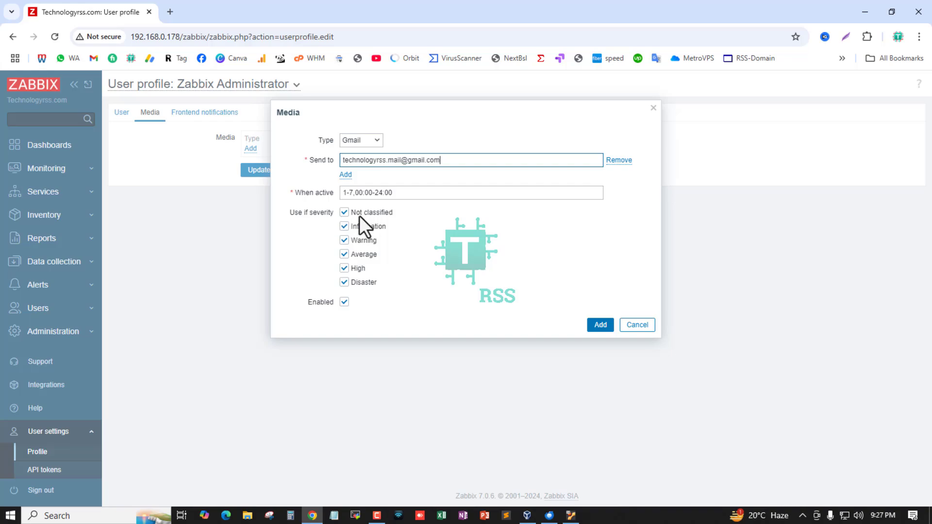
Restrict the Gmail media to High severity only and add it to the user profile.
left_click(345, 213)
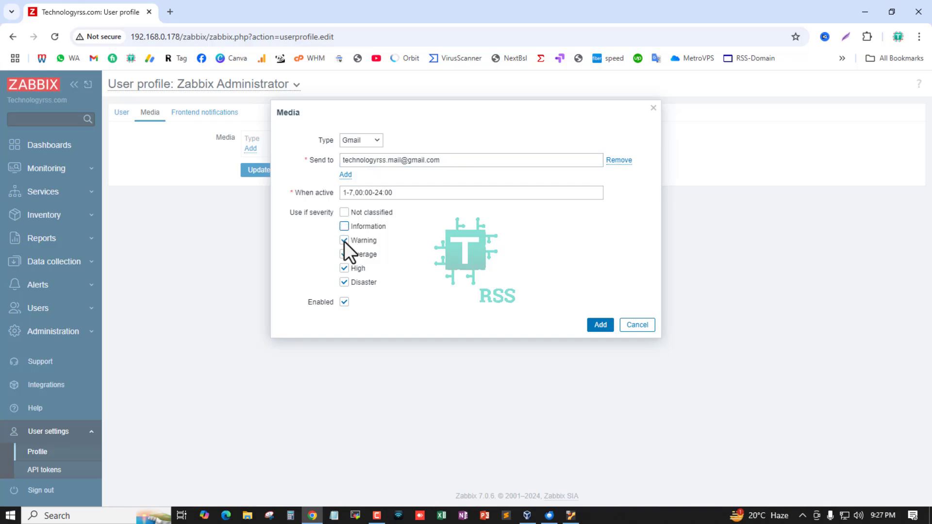
left_click(345, 284)
triple_click(362, 160)
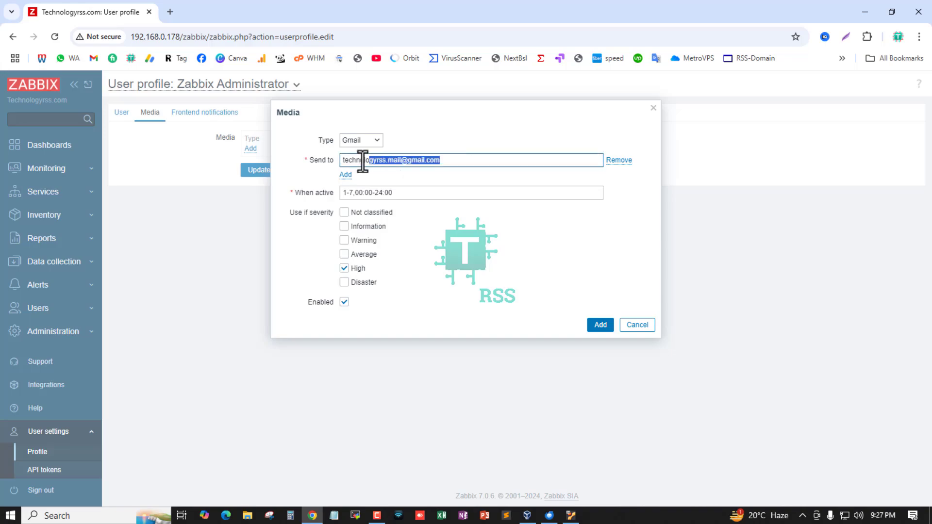
left_click(469, 158)
left_click(600, 325)
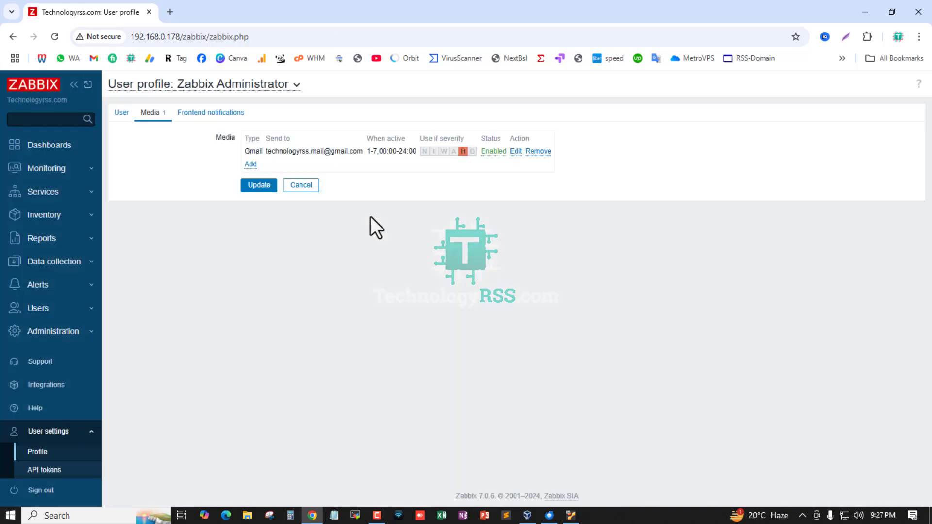
left_click(209, 116)
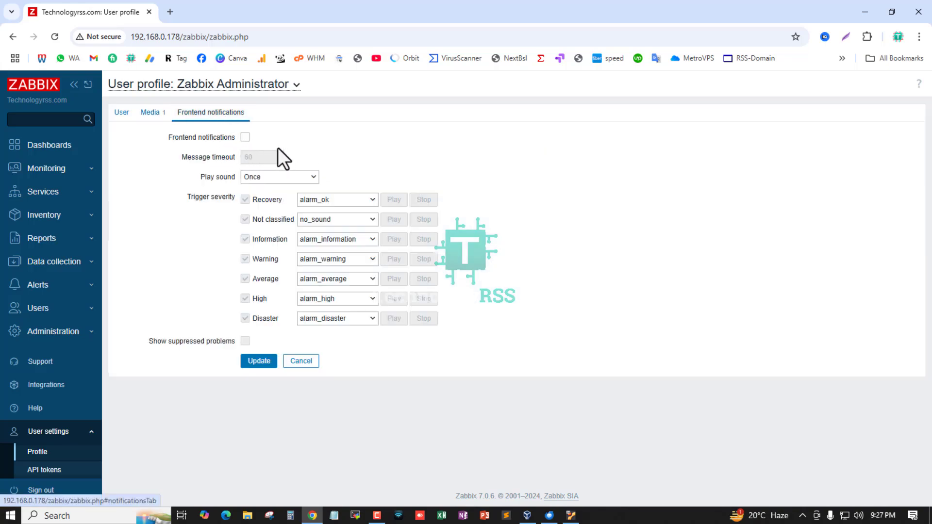
left_click(246, 137)
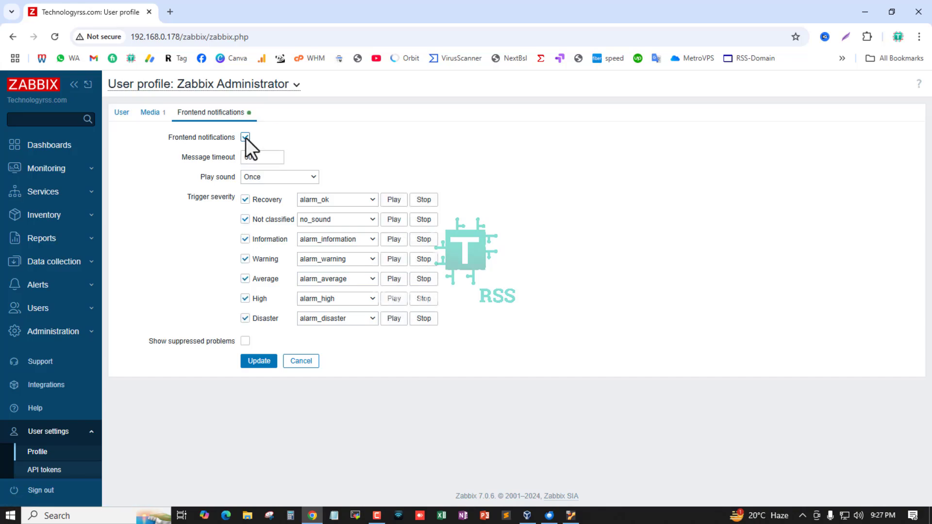
left_click(243, 136)
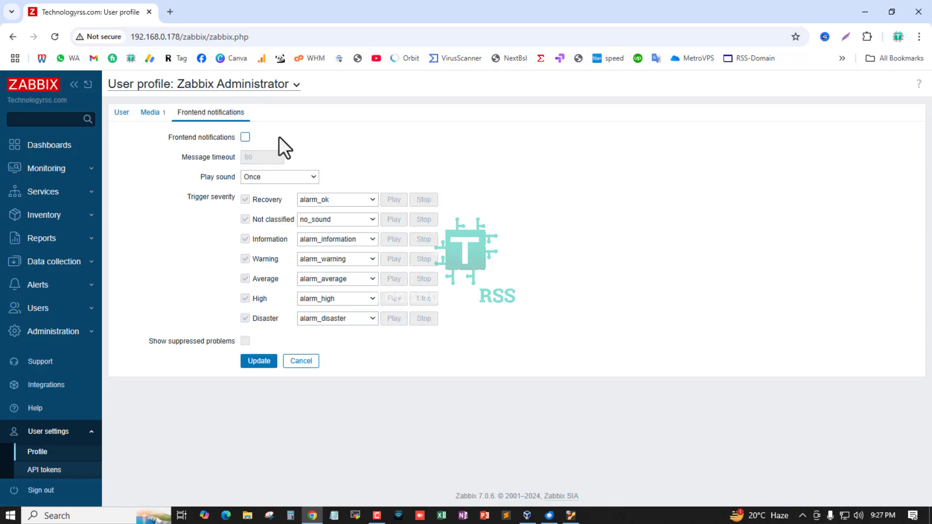
left_click(244, 137)
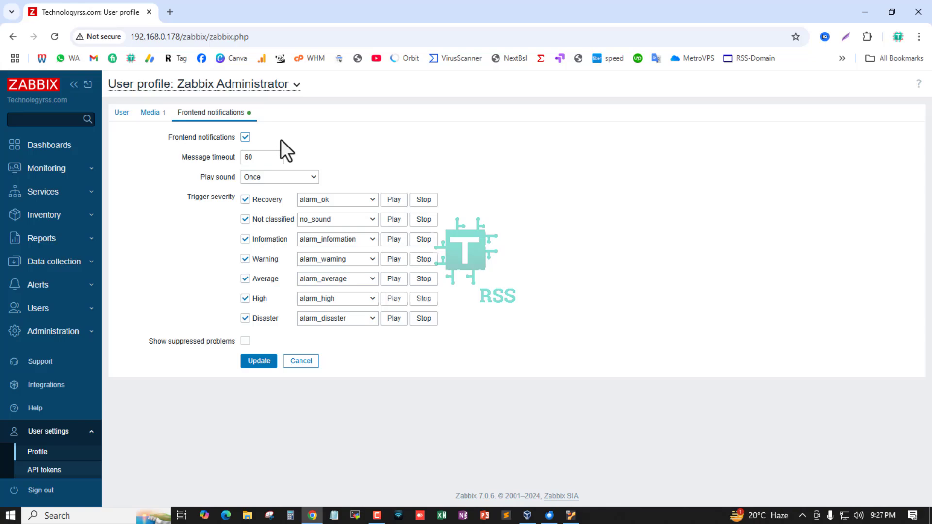
left_click(246, 138)
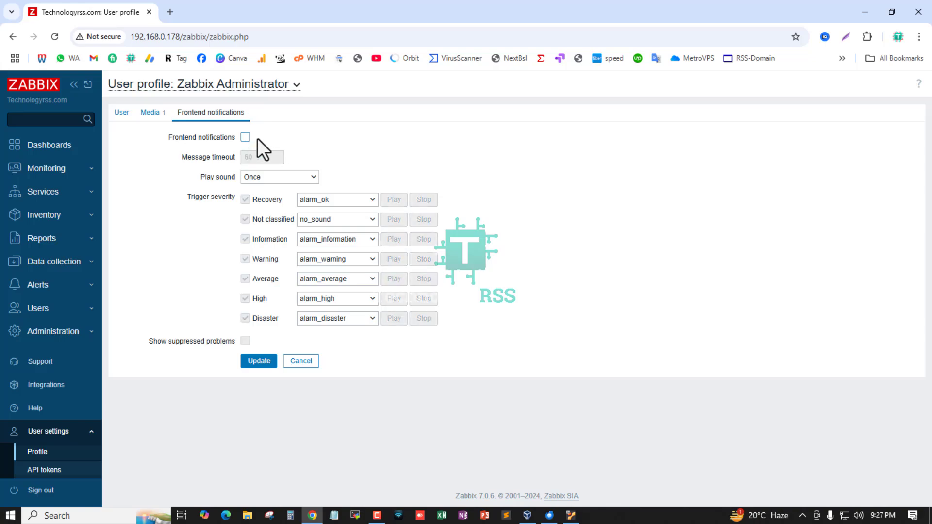
Return to the profile's media settings and save the user profile.
left_click(152, 114)
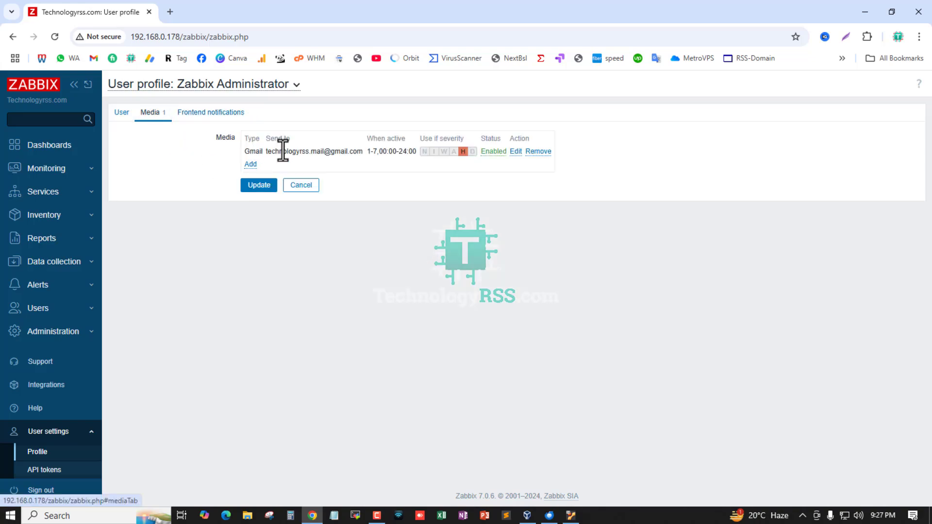
left_click(259, 186)
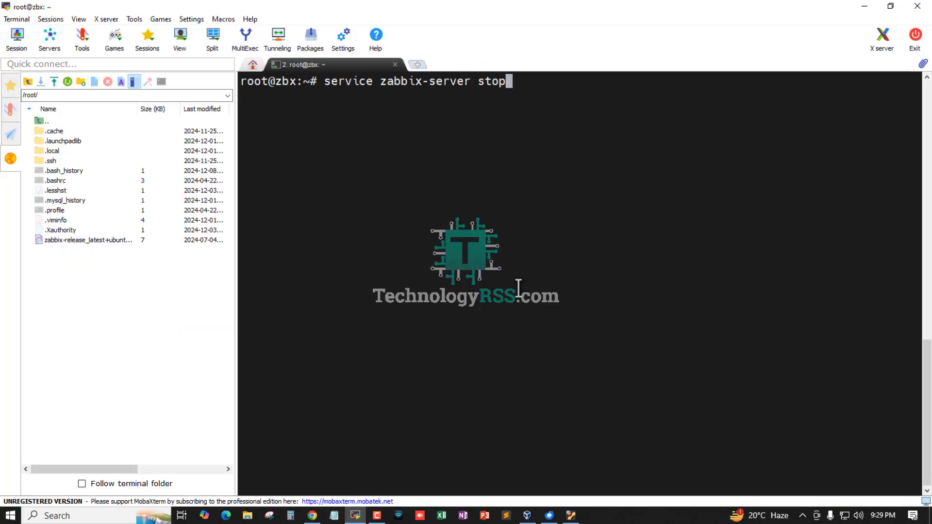
Stop the zabbix-server service in the MobaXterm root terminal and start it again with "service zabbix-server start".
double_click(287, 83)
left_click(466, 110)
key("Return")
key("Up")
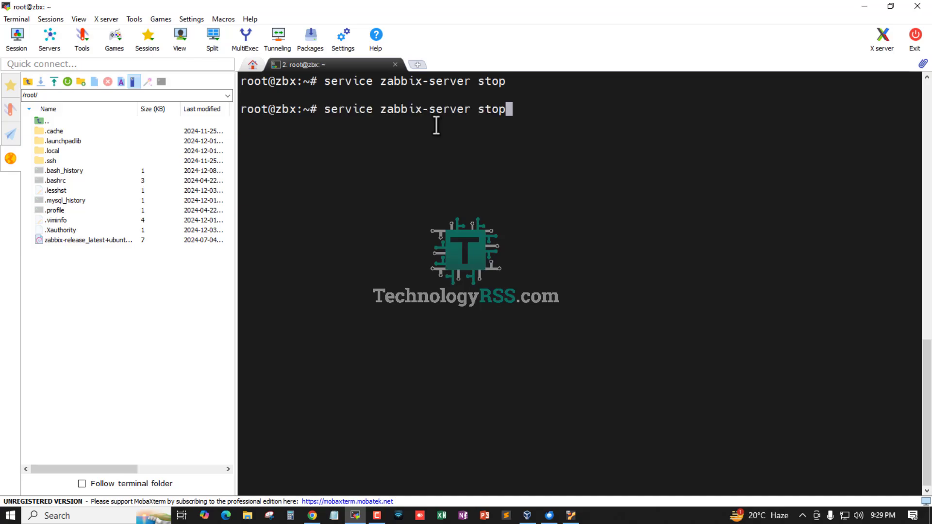
key("BackSpace")
key("BackSpace")
type("art")
key("Return")
Stop the Zabbix agent by running "service zabbix-agent stop" in the terminal.
key("Up")
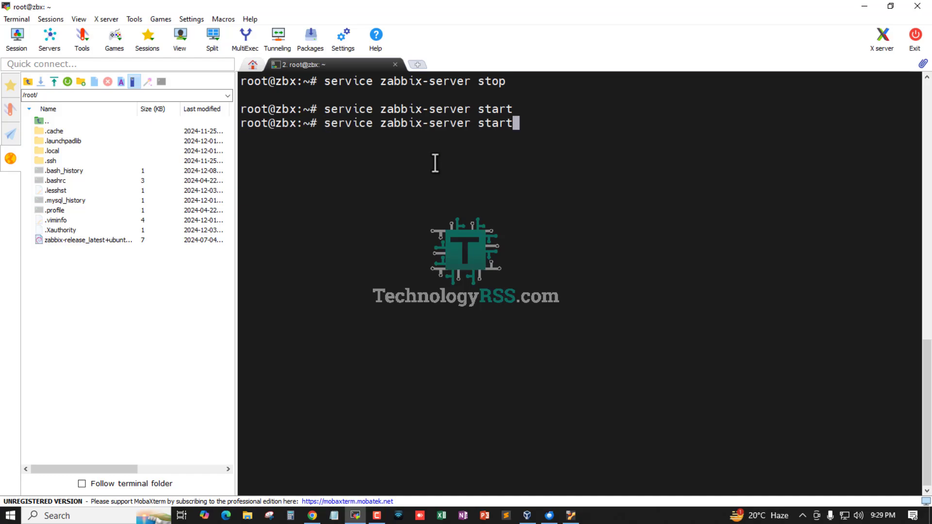
key("BackSpace")
key("BackSpace")
key("BackSpace")
key("BackSpace")
key("BackSpace")
key("BackSpace")
key("BackSpace")
key("BackSpace")
key("BackSpace")
key("BackSpace")
key("BackSpace")
key("BackSpace")
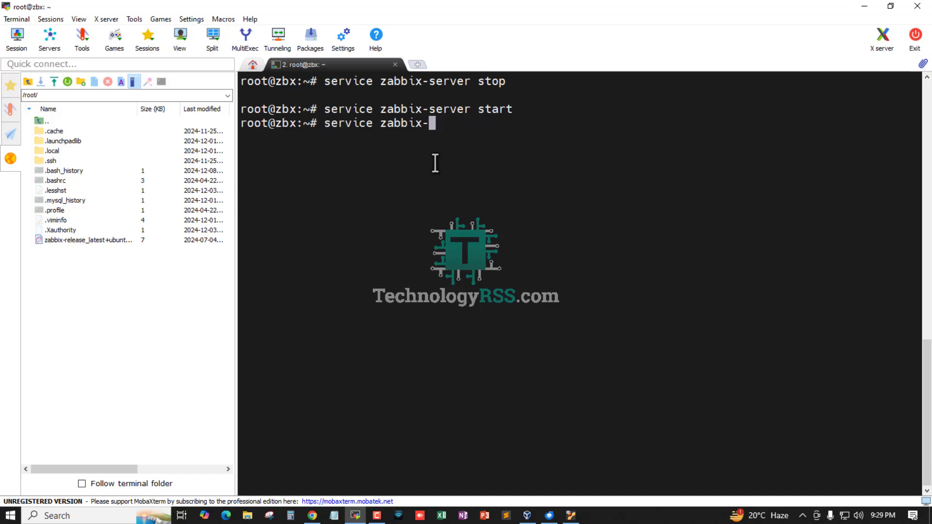
type("agent stop")
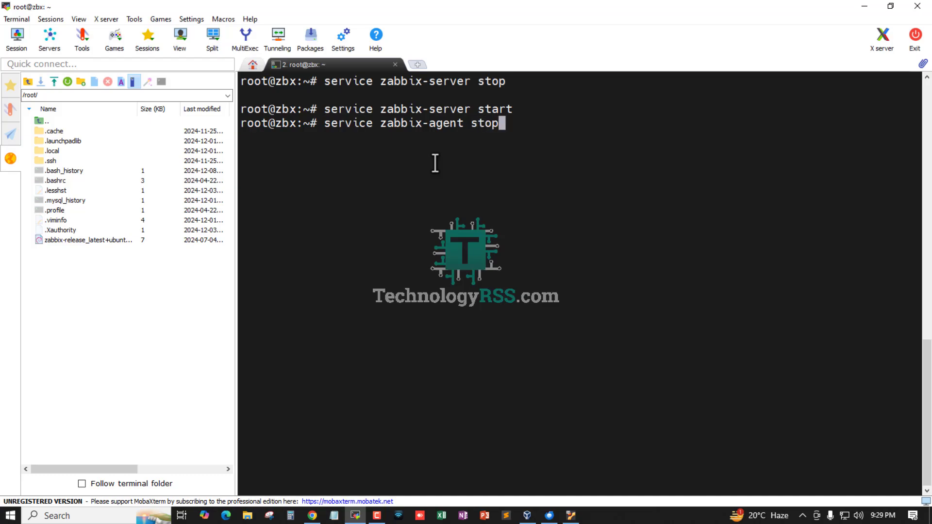
key("Return")
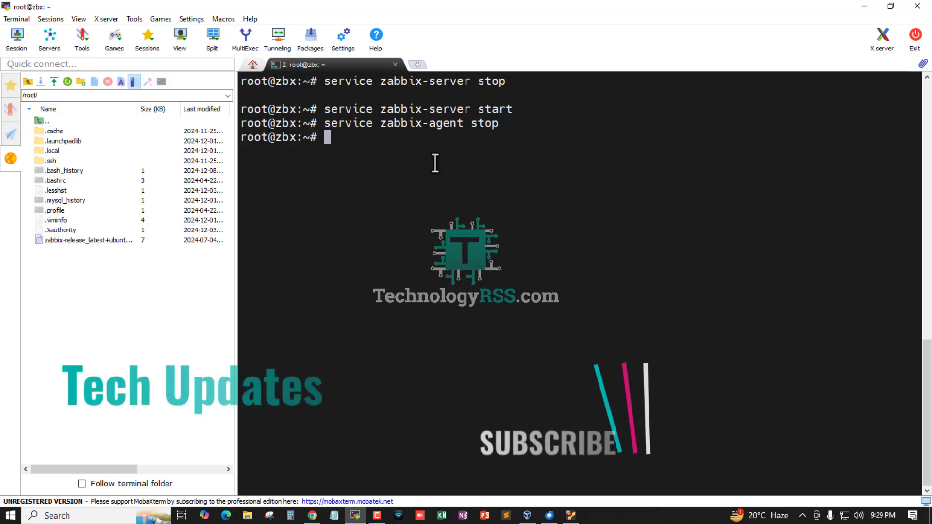
Follow the Zabbix server log live with "tail -f /var/log/zabbix/zabbix_server.log" and inspect its latest network error entry.
type("tail -")
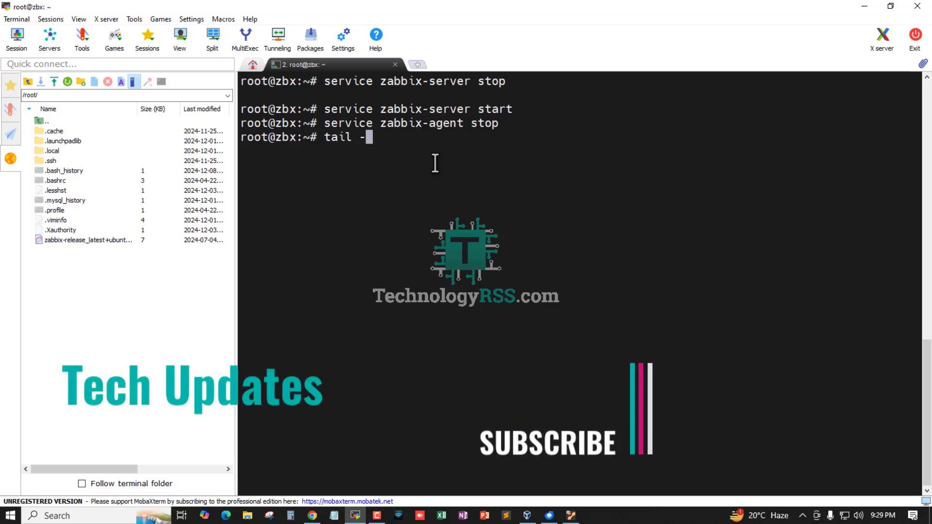
type("f /var/log/za")
key("Tab")
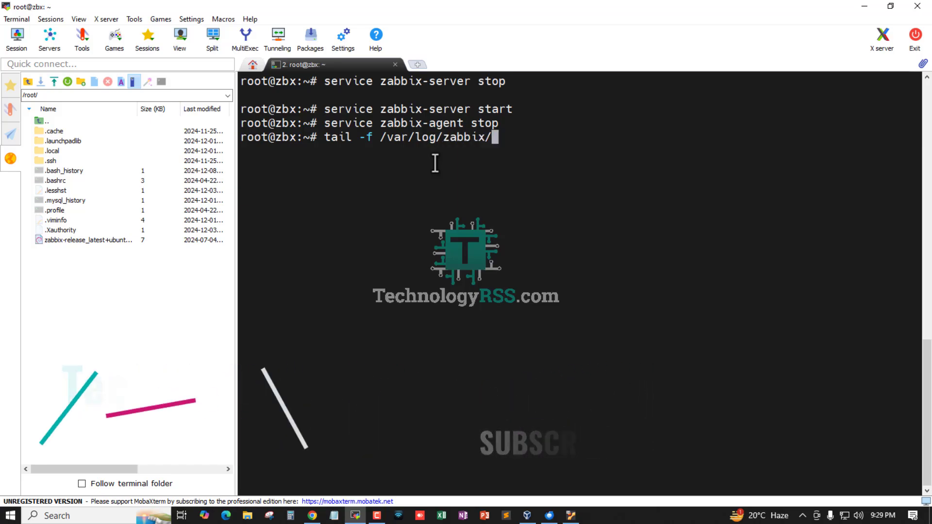
type("z")
key("Tab")
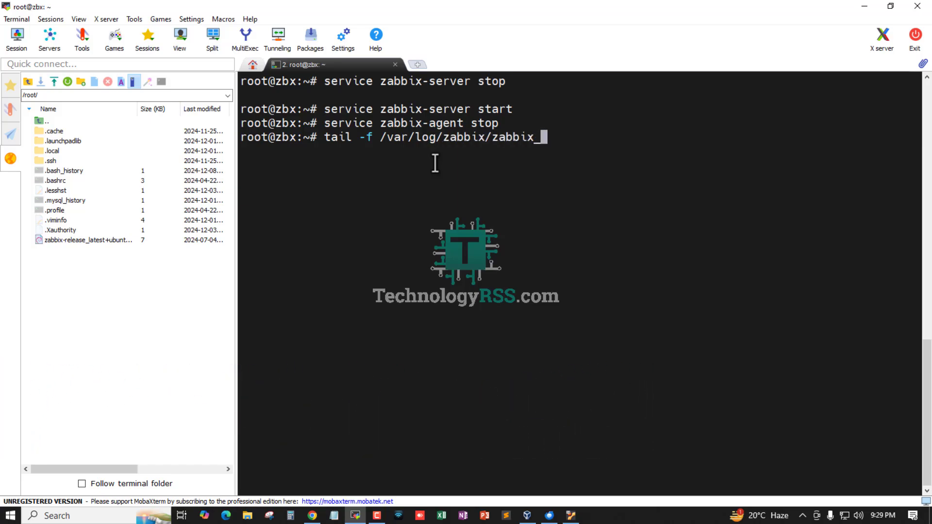
type("s")
key("Tab")
key("Return")
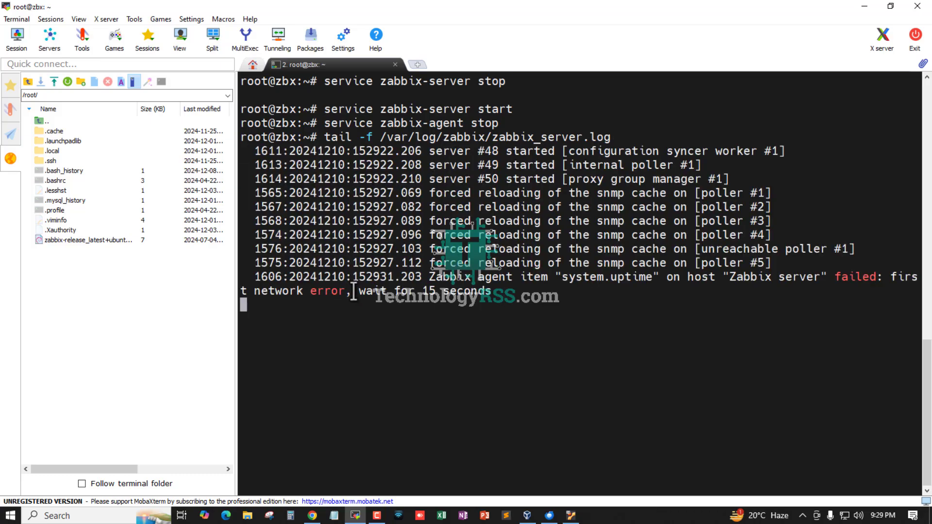
left_click_drag(354, 291, 487, 291)
left_click(447, 357)
Switch to Zabbix in Chrome, open the monitored hosts list, and refresh it to check the Zabbix server host's availability.
mouse_move(317, 521)
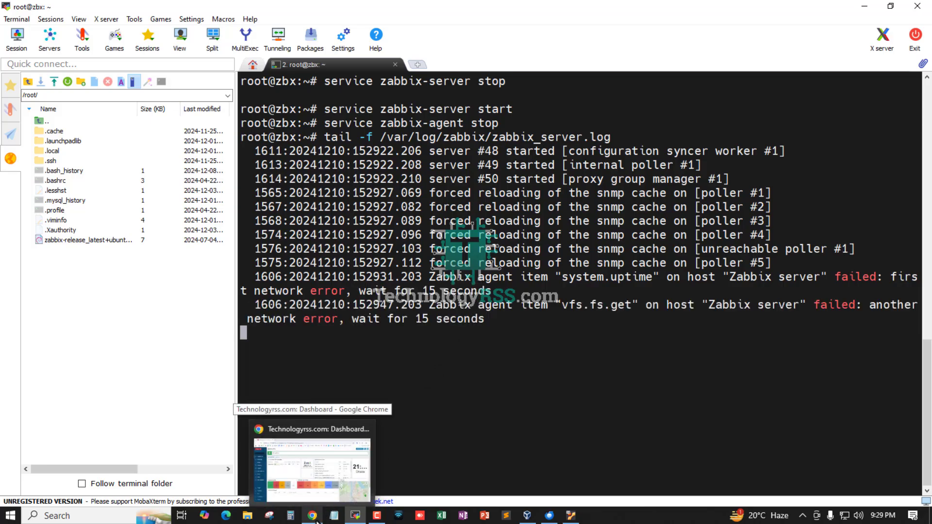
left_click(316, 520)
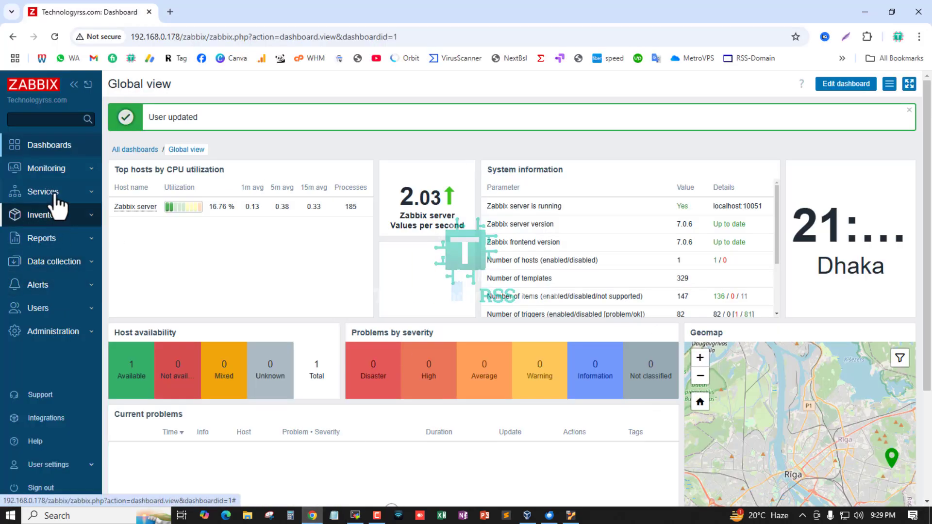
left_click(58, 175)
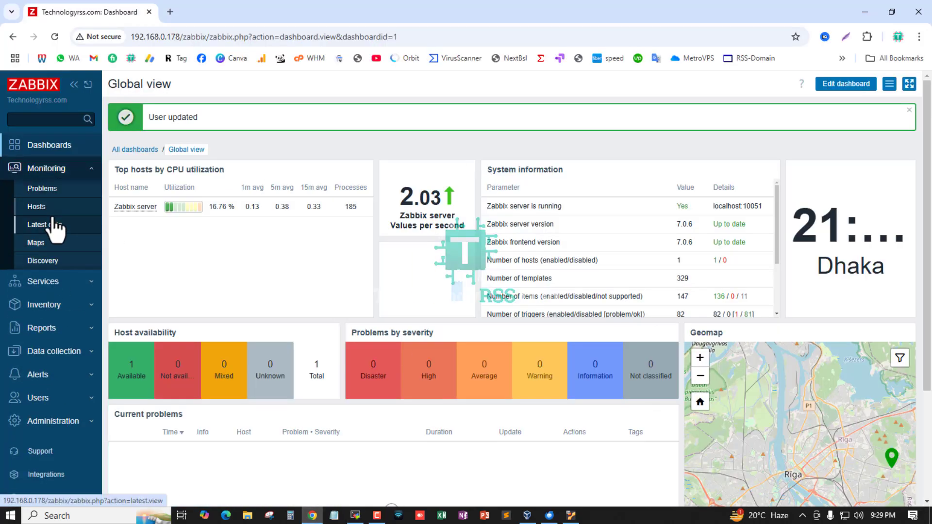
left_click(51, 207)
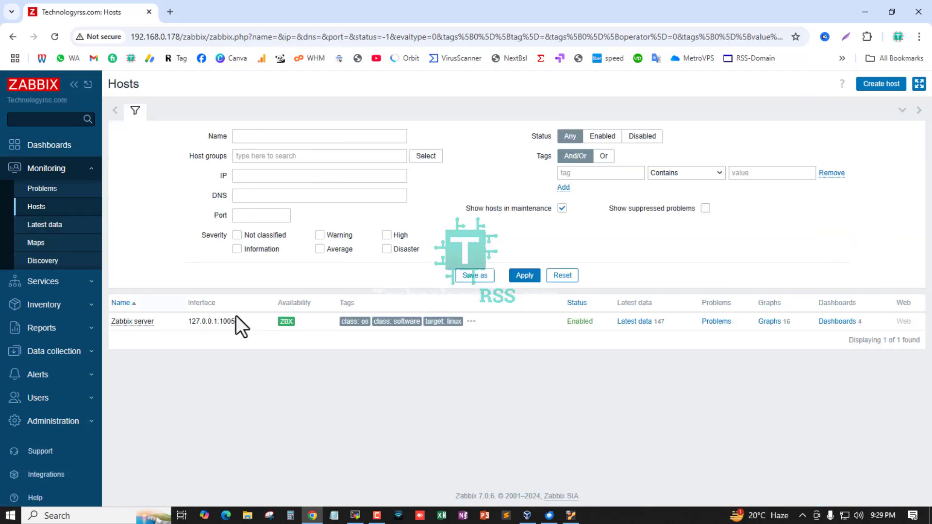
mouse_move(285, 327)
left_click(527, 276)
left_click(56, 36)
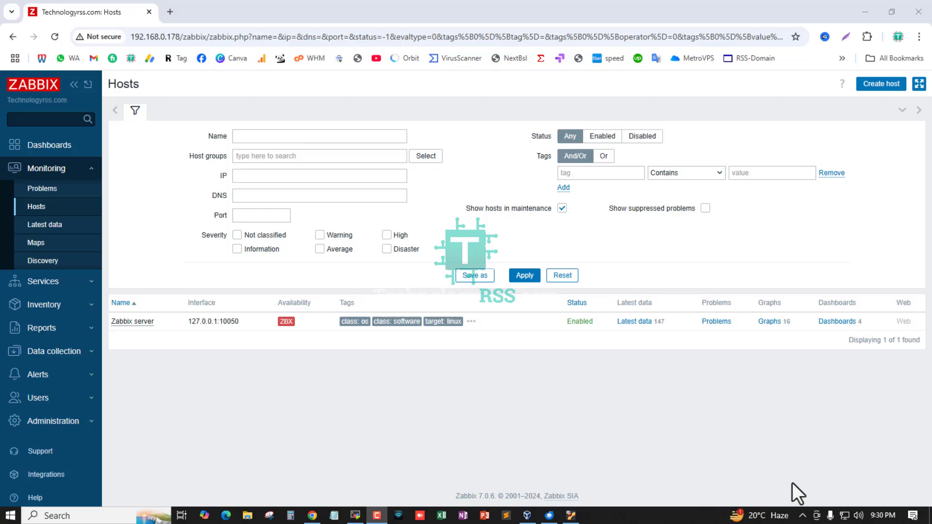
View the agent interface error details for the Zabbix server host and close them.
mouse_move(288, 324)
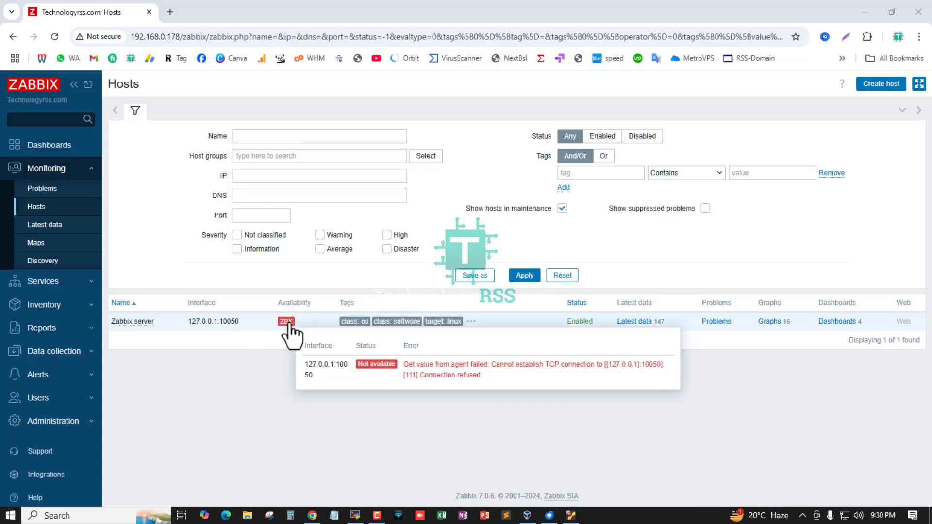
left_click(286, 323)
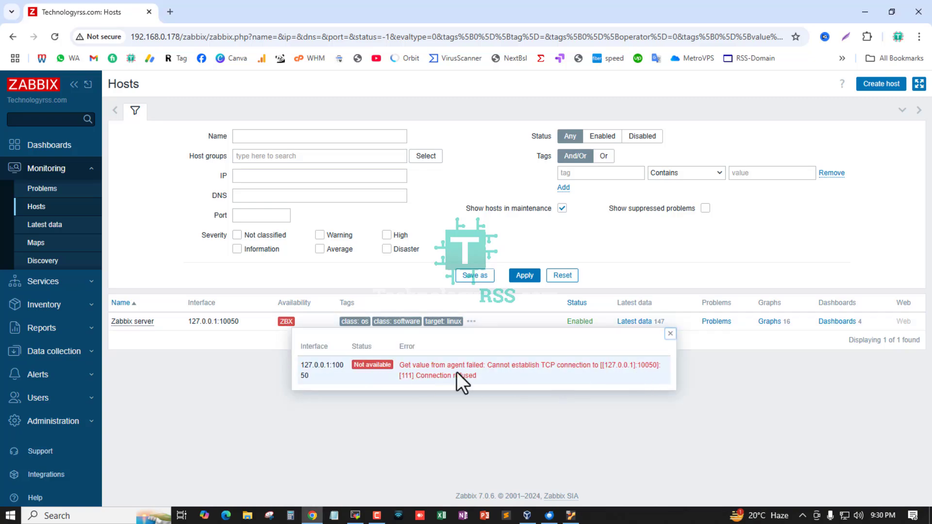
left_click(671, 334)
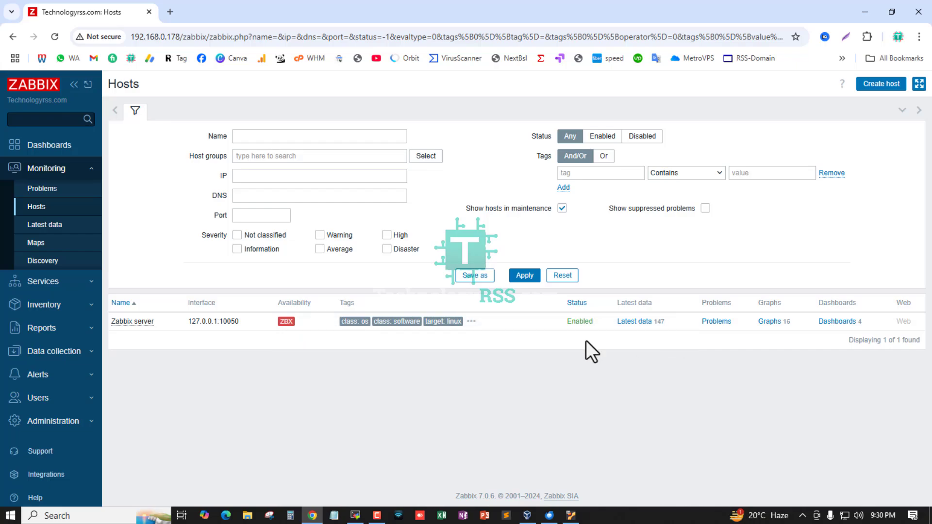
Review the newest agent check entries in the MobaXterm server log and check the Thunderbird inbox for an alert email.
left_click(355, 515)
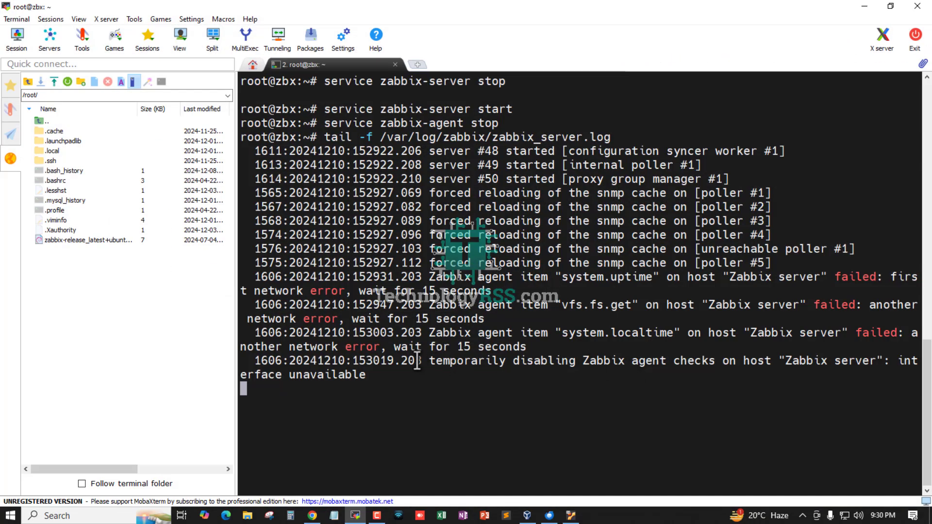
left_click_drag(432, 361, 820, 362)
left_click_drag(294, 374, 361, 374)
left_click(441, 291)
left_click(550, 515)
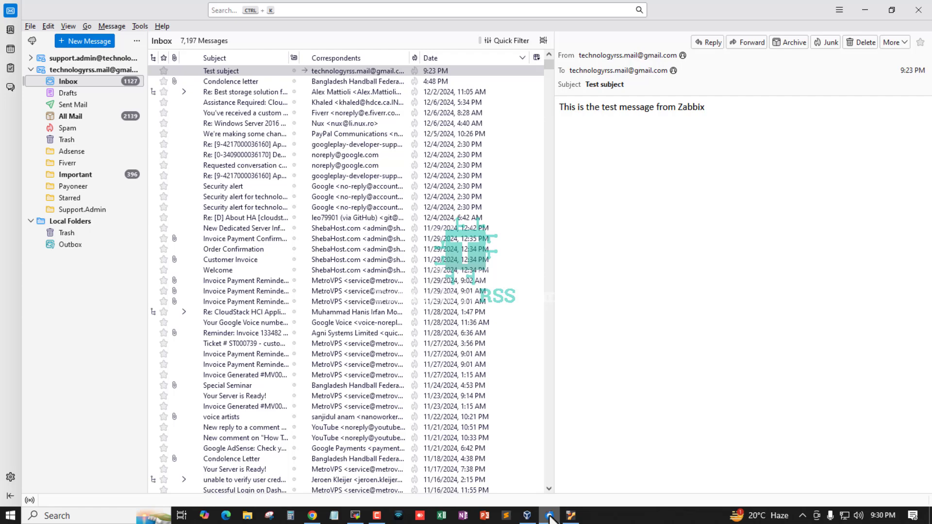
left_click(549, 515)
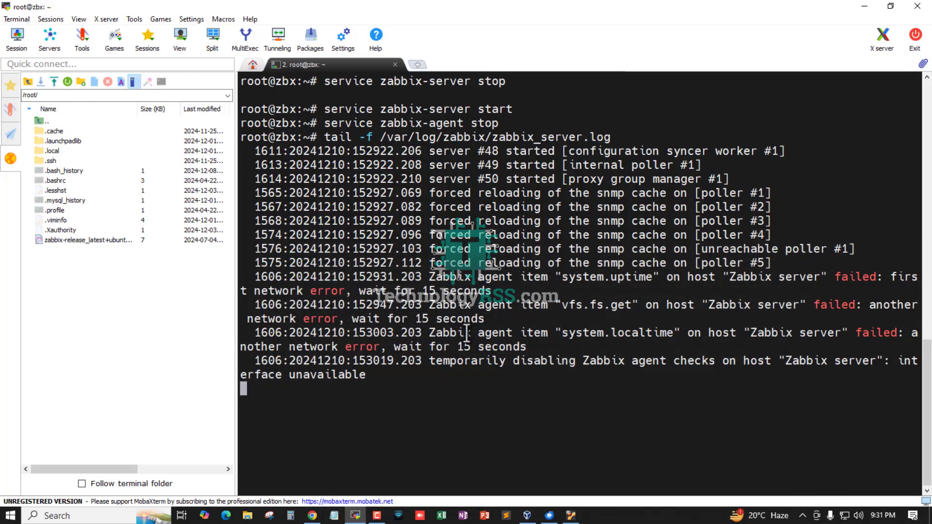
Switch back to Zabbix in Chrome, view the current problems, and open the action log for the last 5 minutes.
left_click(312, 516)
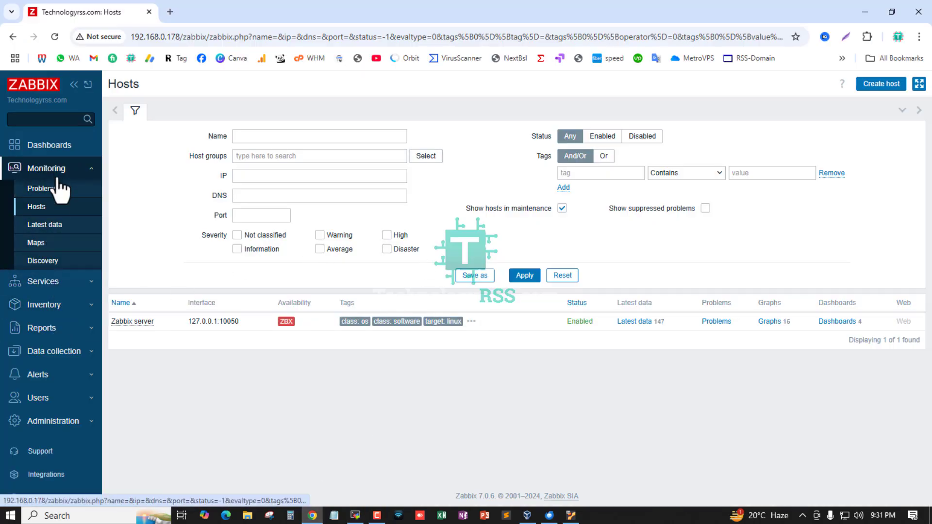
left_click(60, 225)
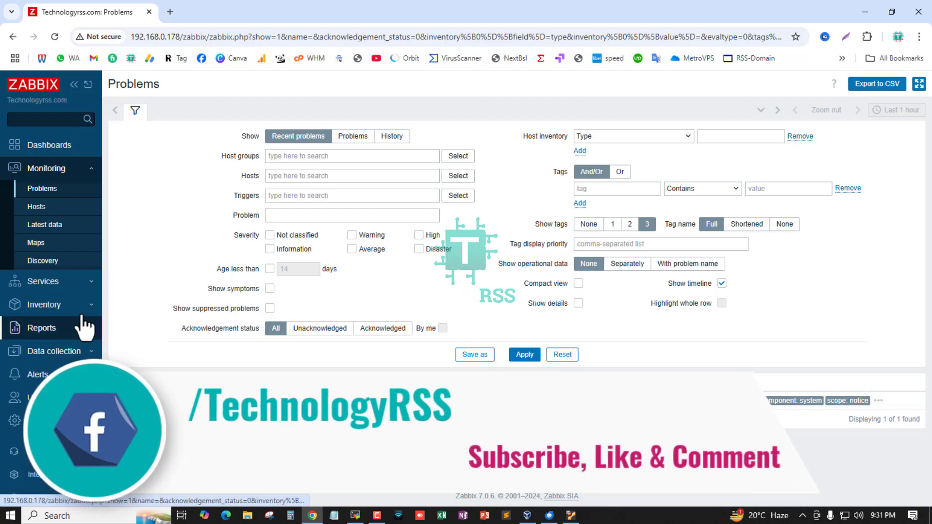
left_click(68, 284)
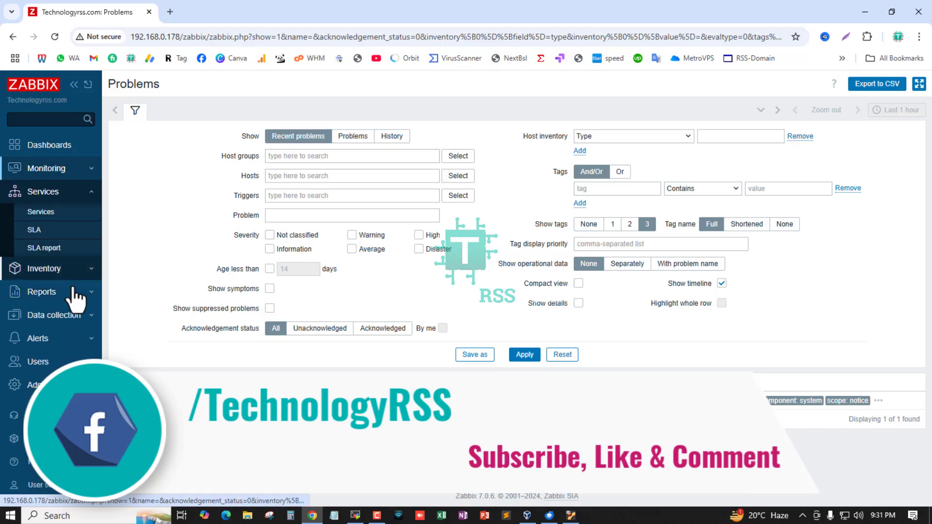
left_click(68, 291)
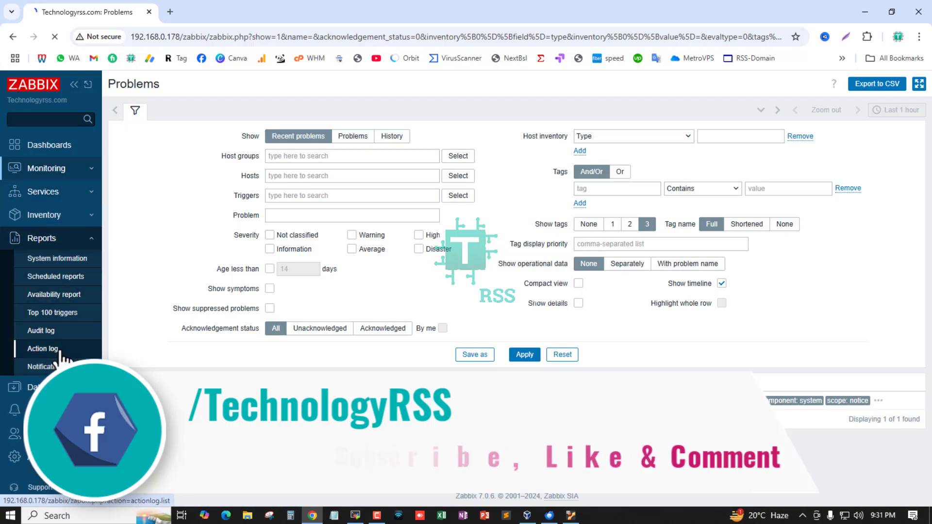
left_click(68, 348)
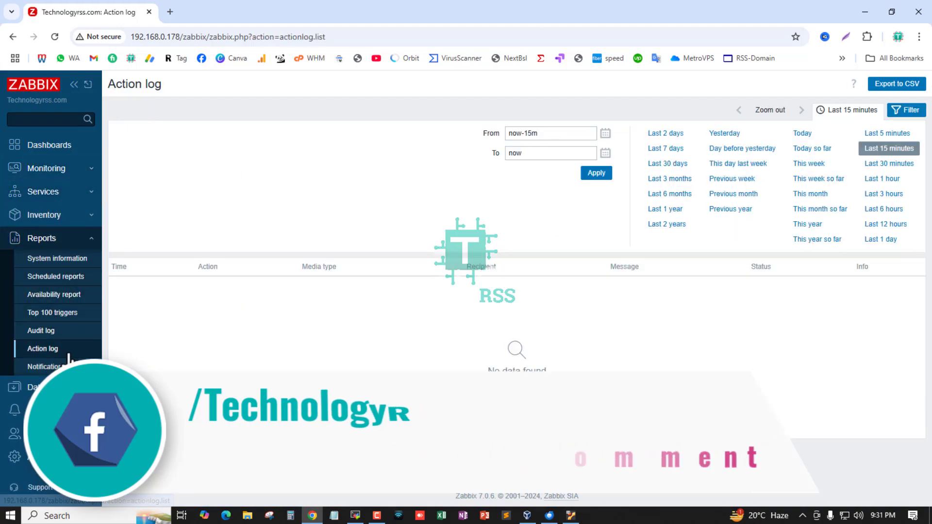
left_click(887, 133)
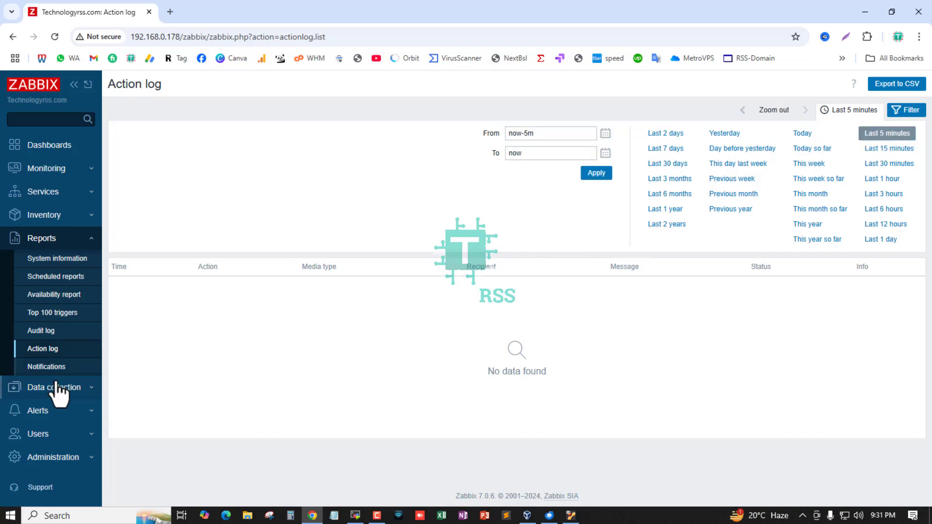
Review the audit log entries for the last hour and return to the action log.
left_click(52, 332)
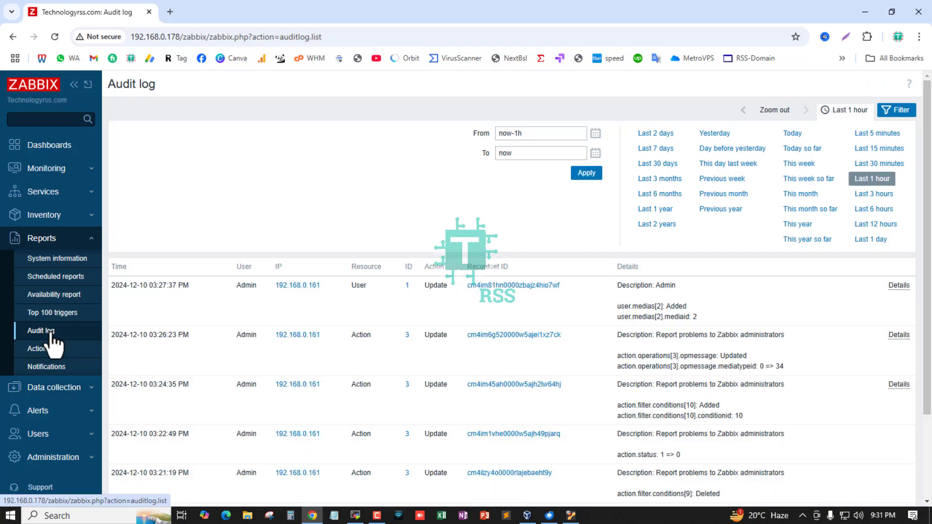
scroll(602, 362, "down", 3)
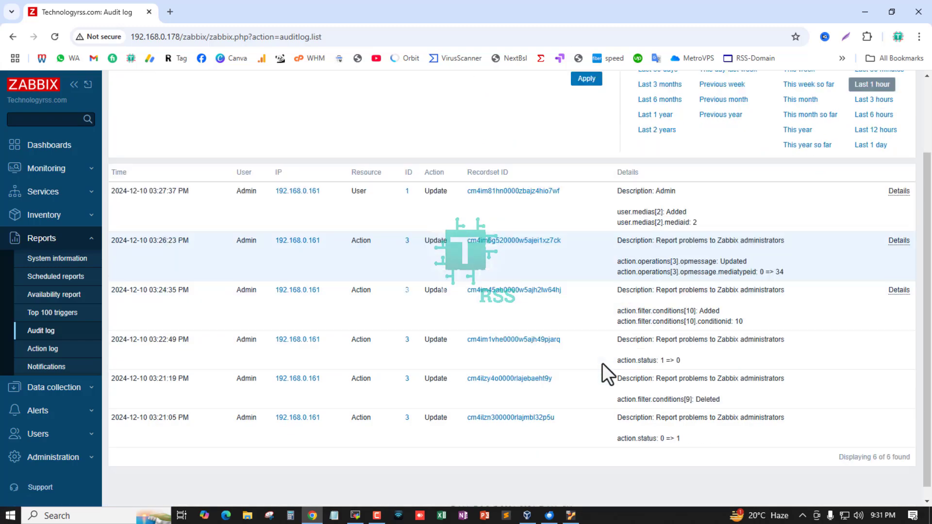
scroll(601, 362, "up", 3)
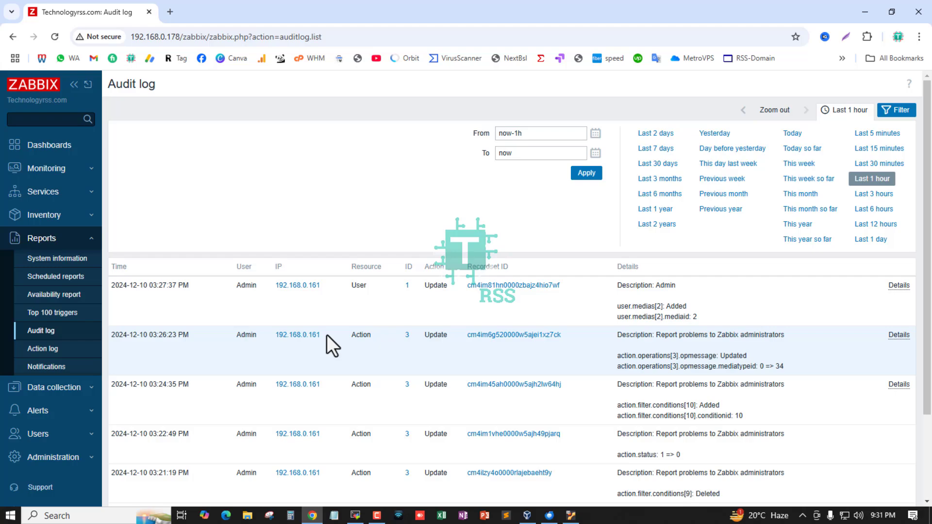
left_click(48, 353)
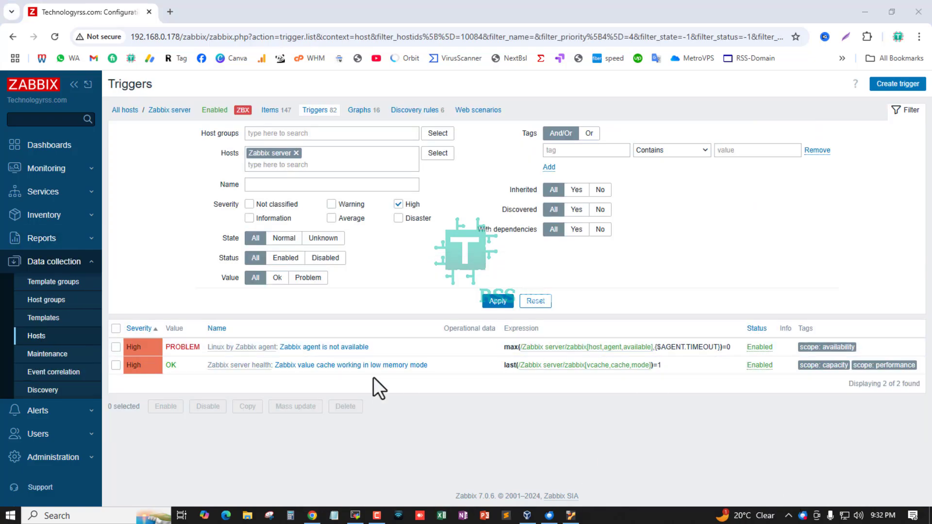
Browse all triggers of the Zabbix server host through page 2 and filter them to High severity.
left_click(318, 111)
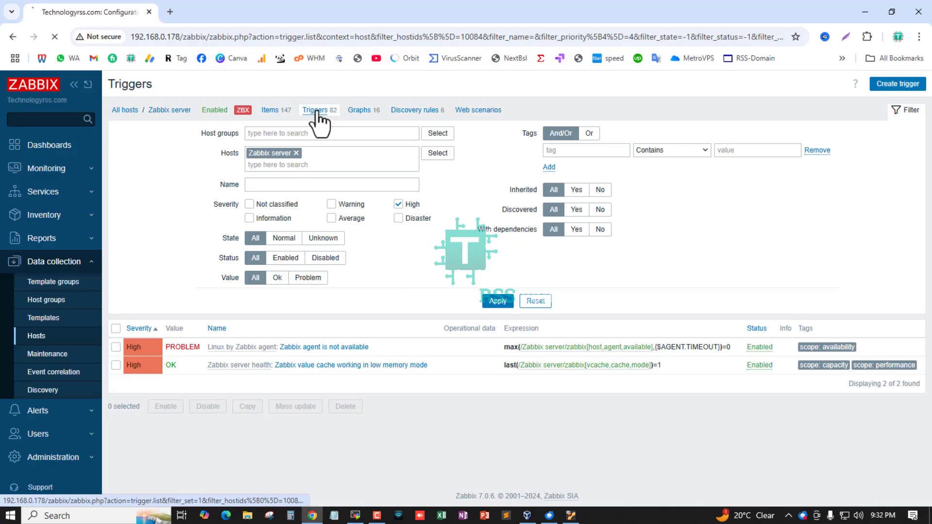
scroll(438, 320, "down", 20)
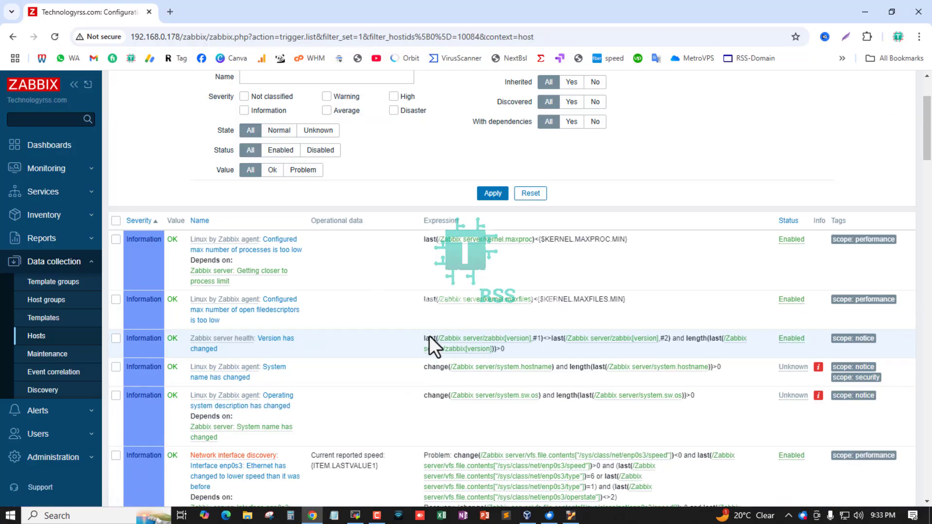
scroll(456, 320, "down", 5)
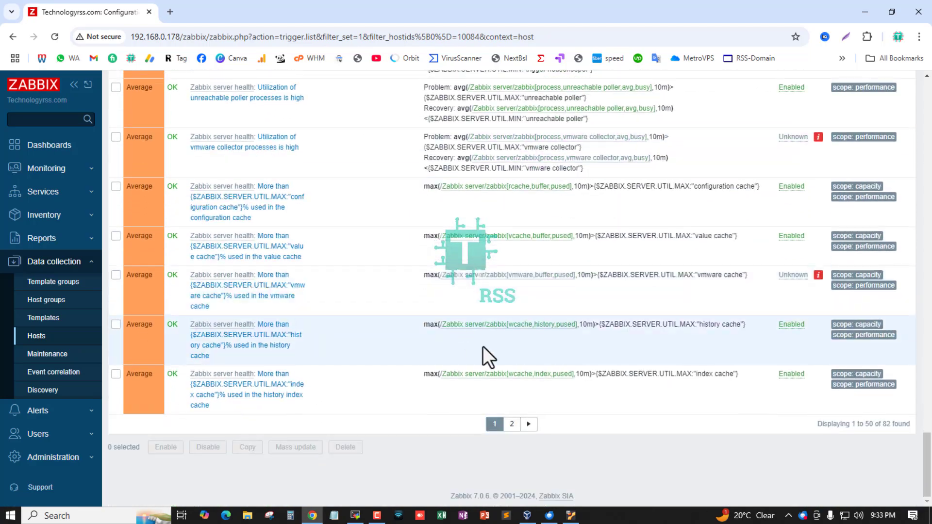
left_click(523, 368)
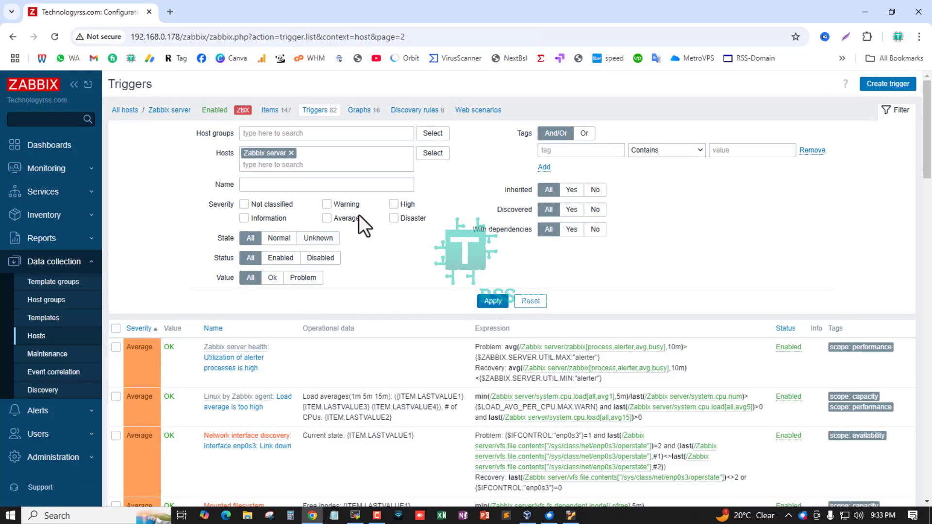
left_click(492, 301)
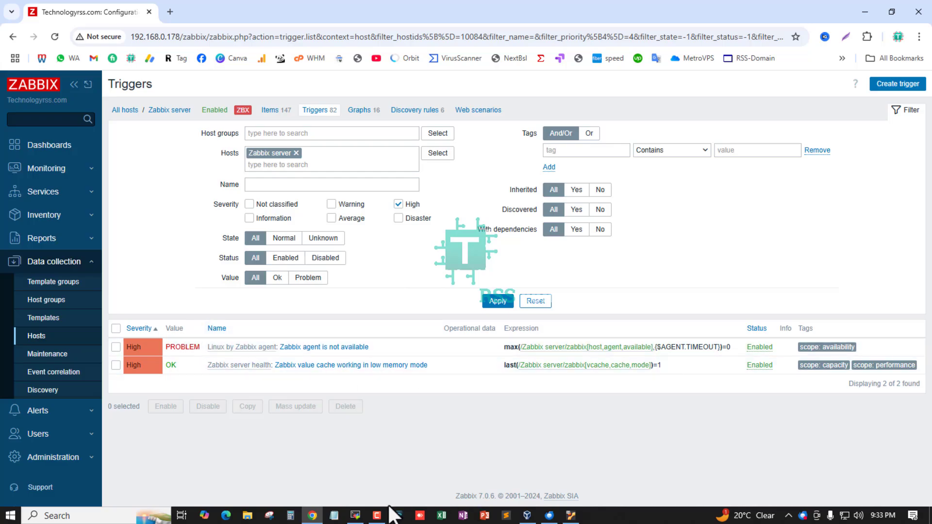
Switch to Thunderbird, open the newest Zabbix problem email, and examine its problem name, host, severity, operational data and problem ID.
left_click(549, 515)
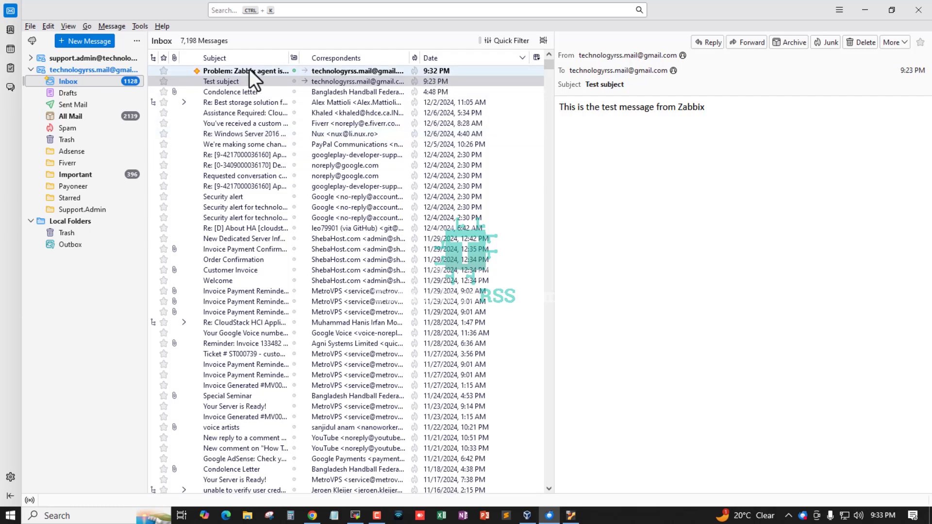
left_click(223, 73)
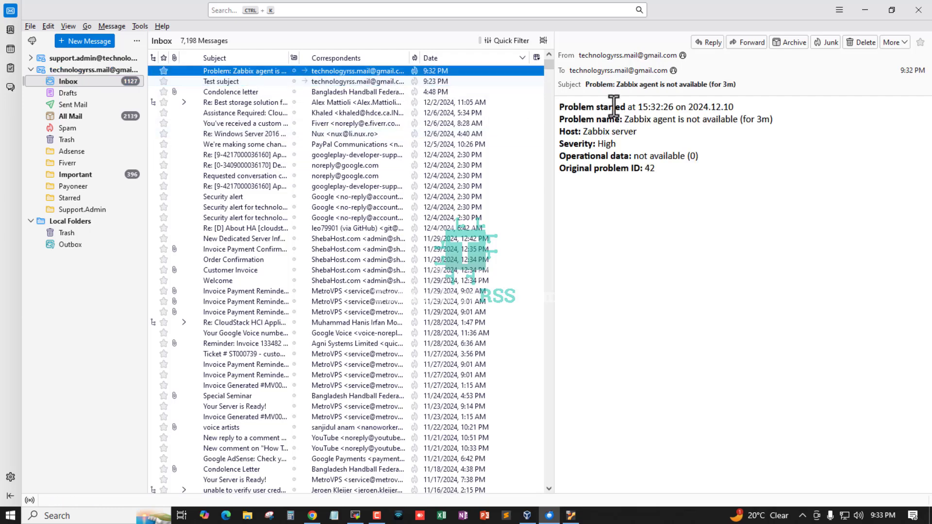
left_click_drag(652, 119, 691, 118)
left_click(769, 126)
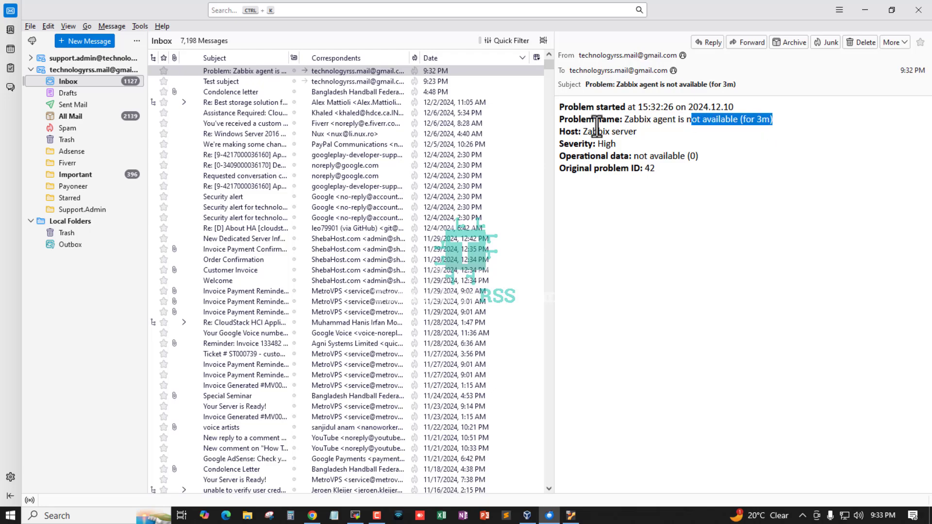
left_click(583, 131)
left_click_drag(583, 131, 699, 156)
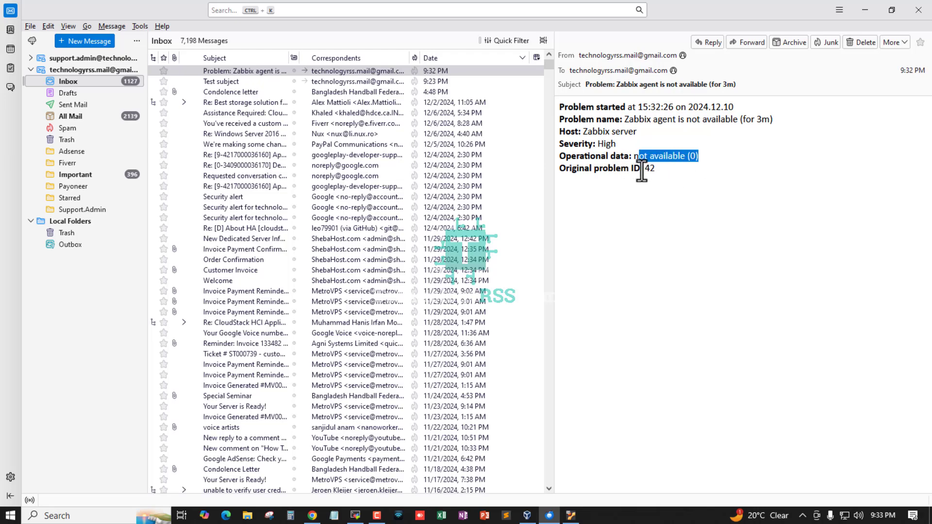
left_click_drag(645, 169, 732, 168)
left_click(692, 173)
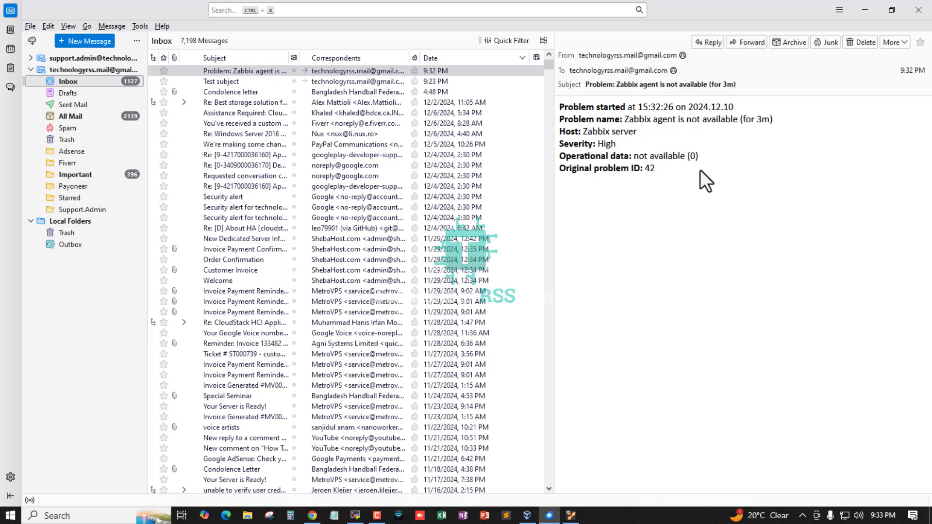
Switch back to Zabbix in Chrome, open the action log, and examine the alert's action, recipient, subject and status.
left_click(862, 3)
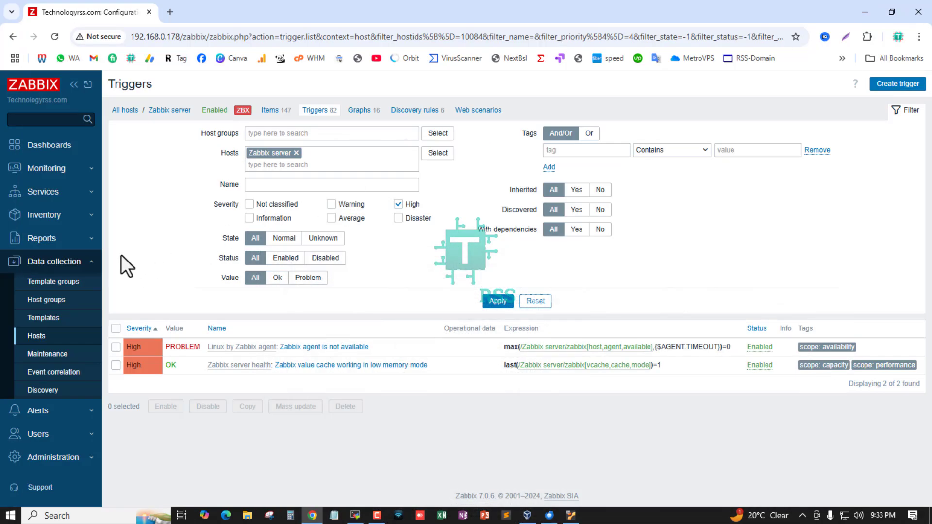
left_click(20, 239)
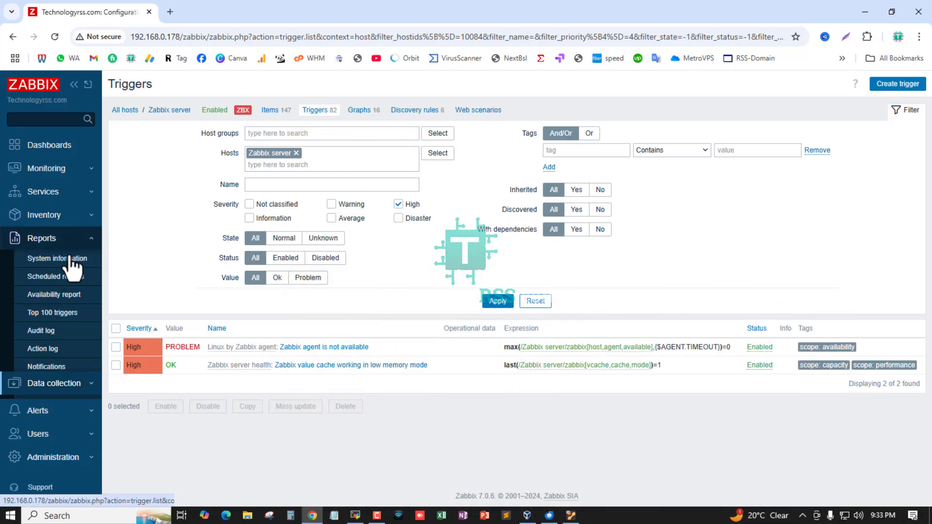
left_click(56, 352)
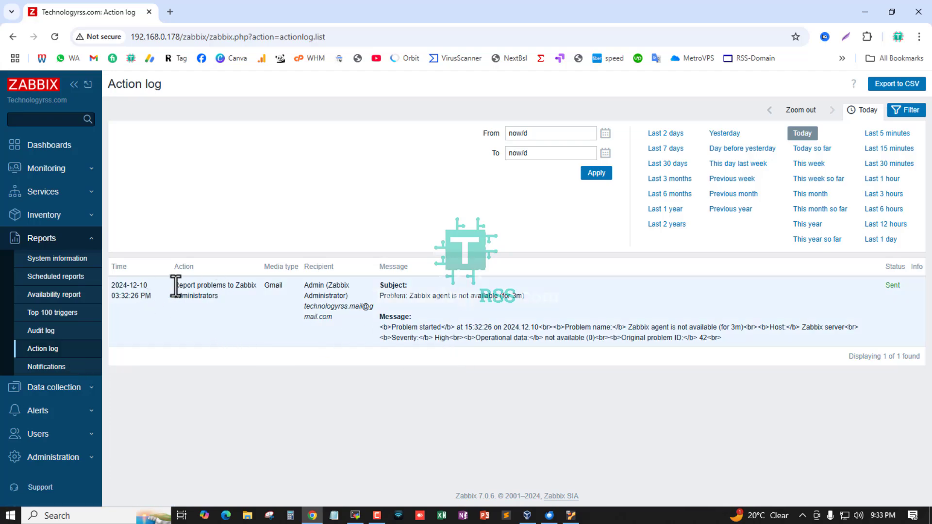
left_click_drag(175, 287, 247, 286)
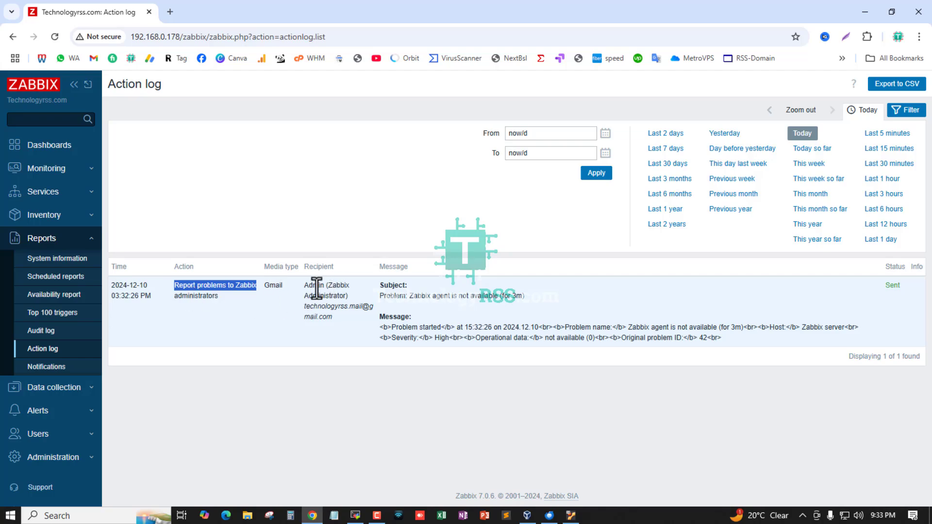
left_click_drag(313, 287, 346, 321)
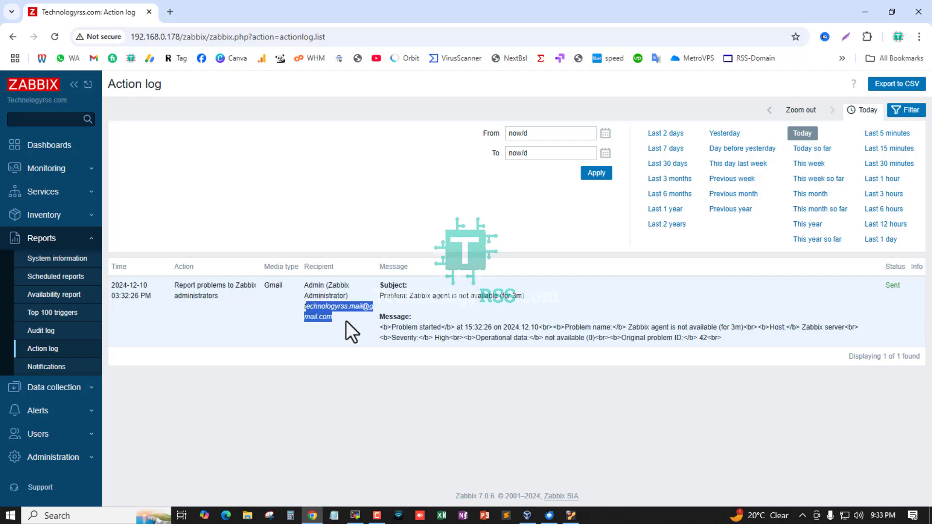
left_click_drag(413, 296, 499, 298)
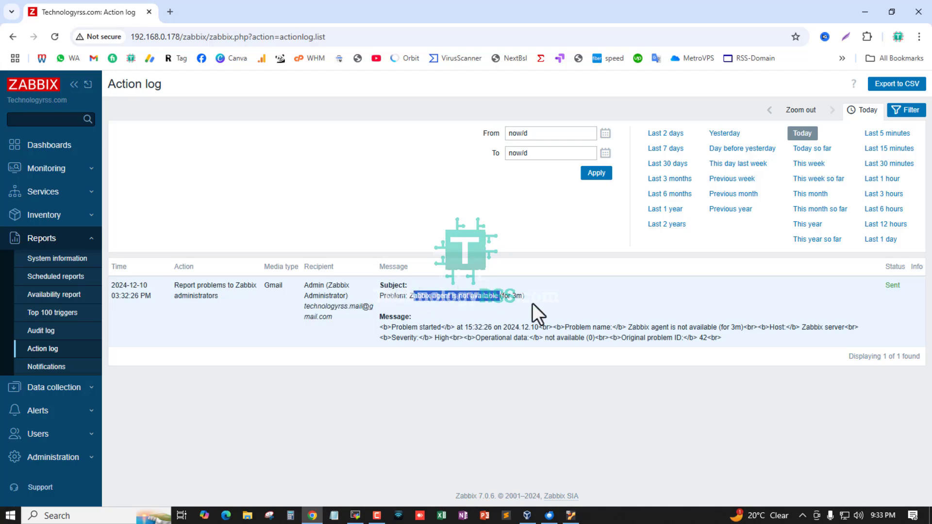
left_click(532, 302)
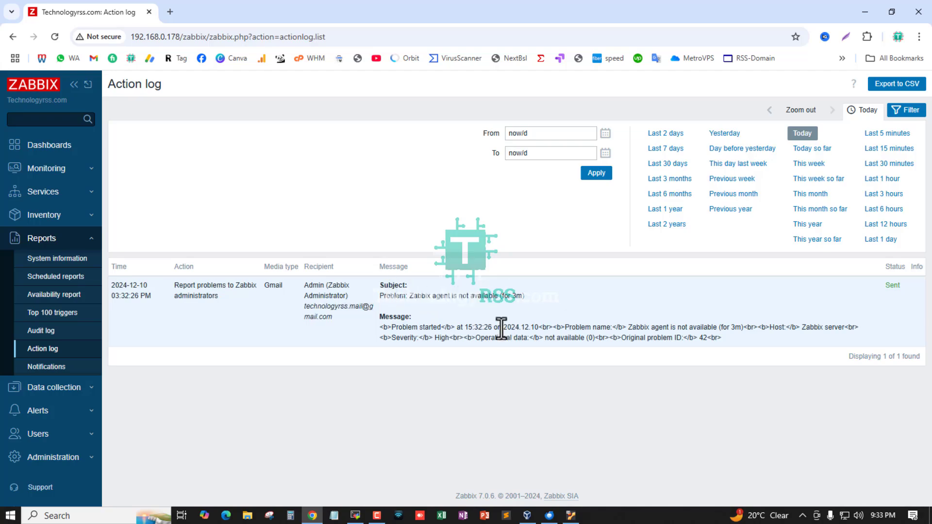
double_click(895, 288)
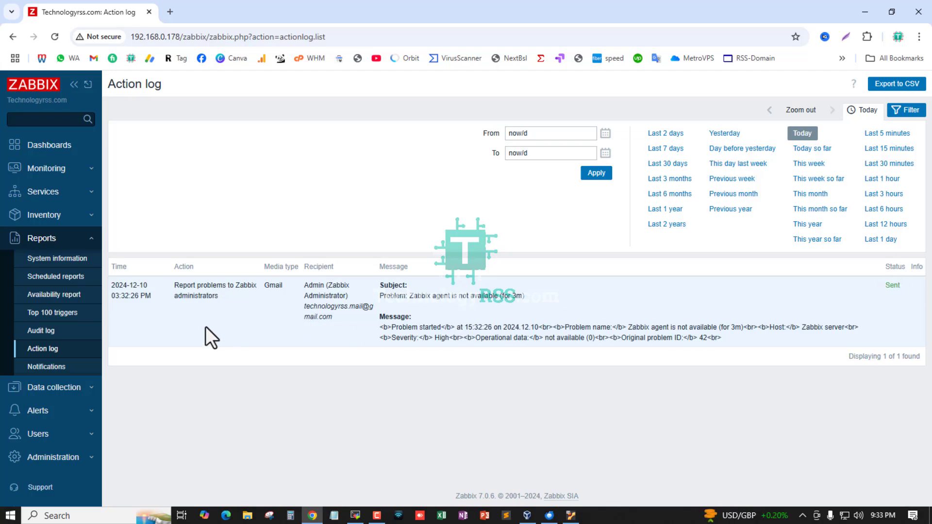
Compare the problem email's details in Thunderbird with the message subject in the Zabbix action log.
left_click(549, 516)
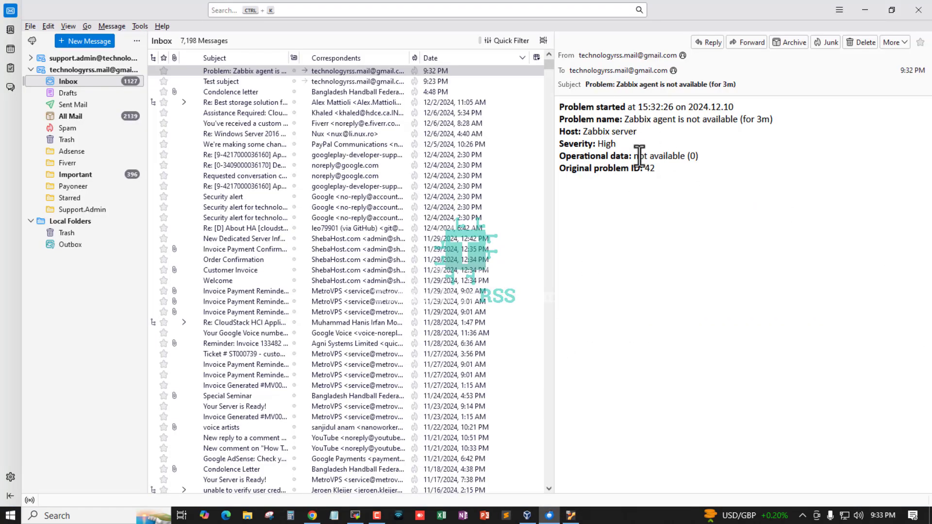
left_click_drag(658, 169, 564, 106)
left_click(620, 186)
left_click(870, 2)
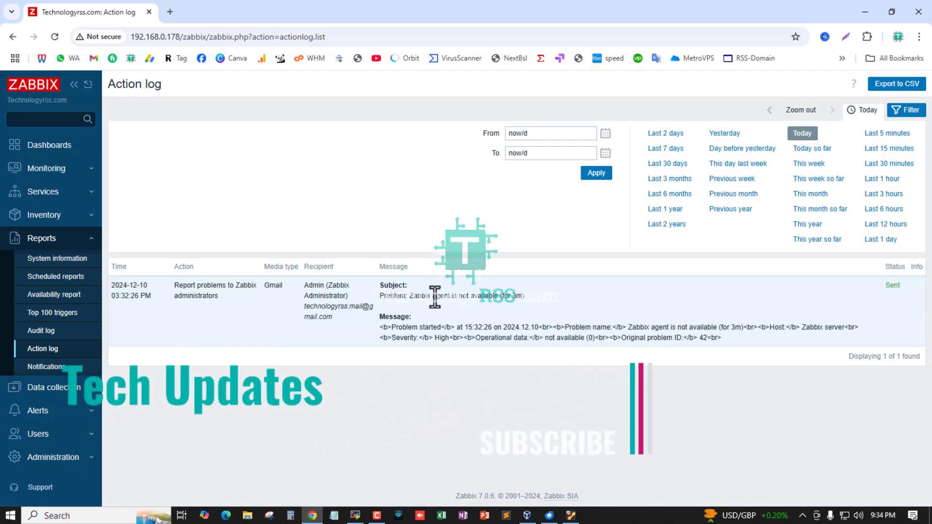
left_click_drag(416, 295, 456, 296)
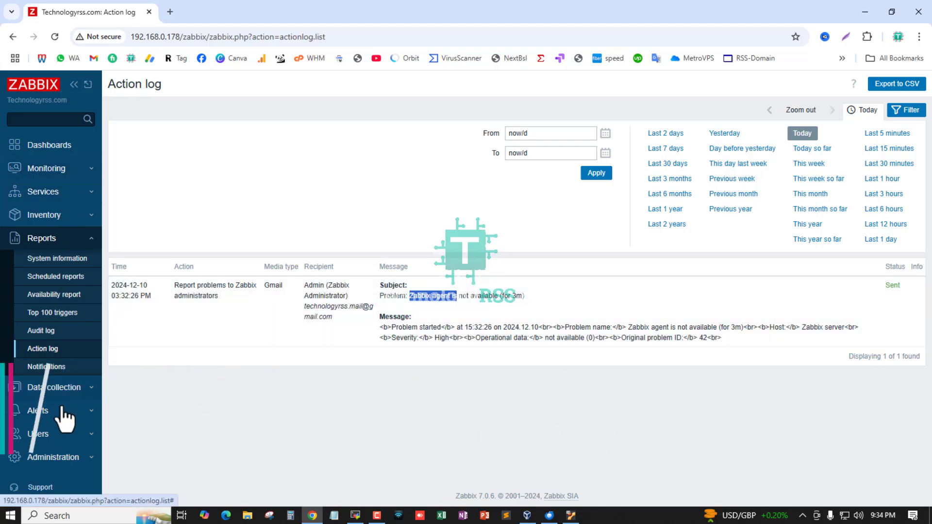
Open the Zabbix server host's triggers and browse both pages down to the High severity entries.
left_click(60, 388)
left_click(49, 336)
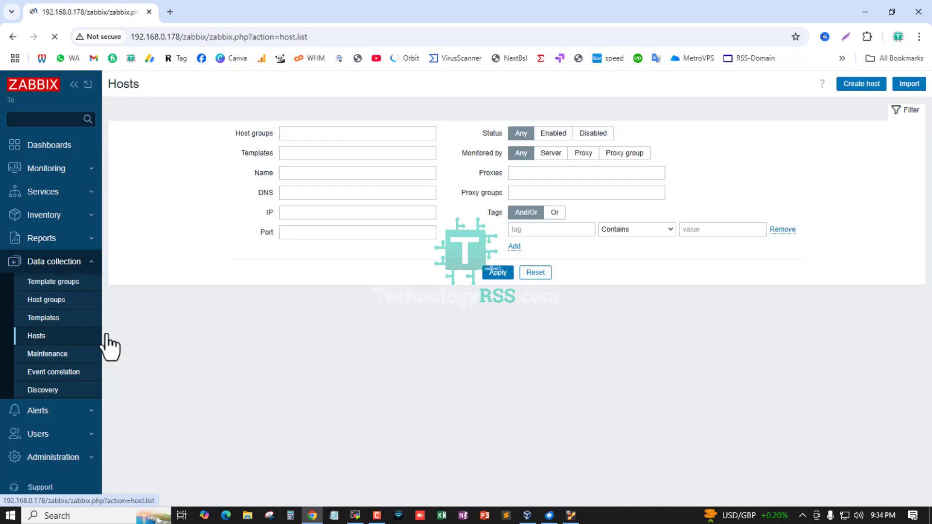
left_click(249, 302)
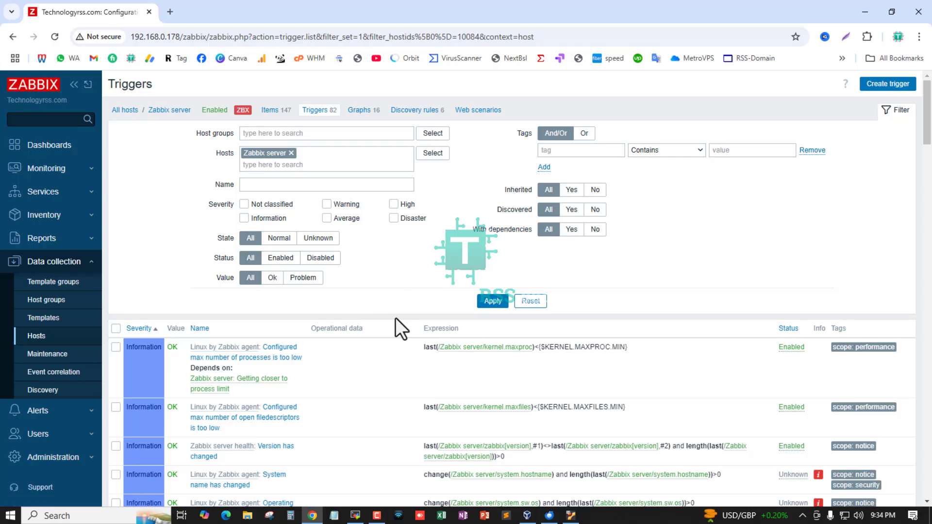
scroll(395, 320, "down", 3)
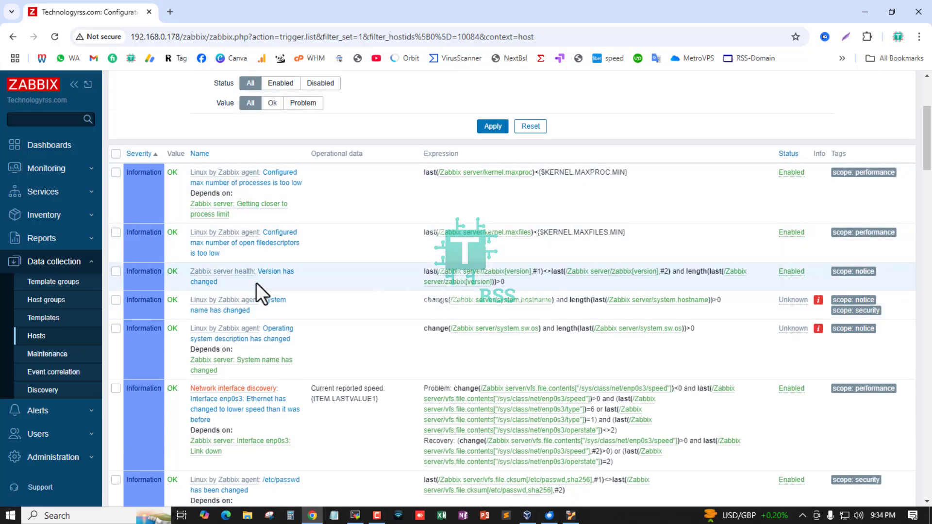
scroll(303, 291, "down", 6)
scroll(306, 292, "down", 15)
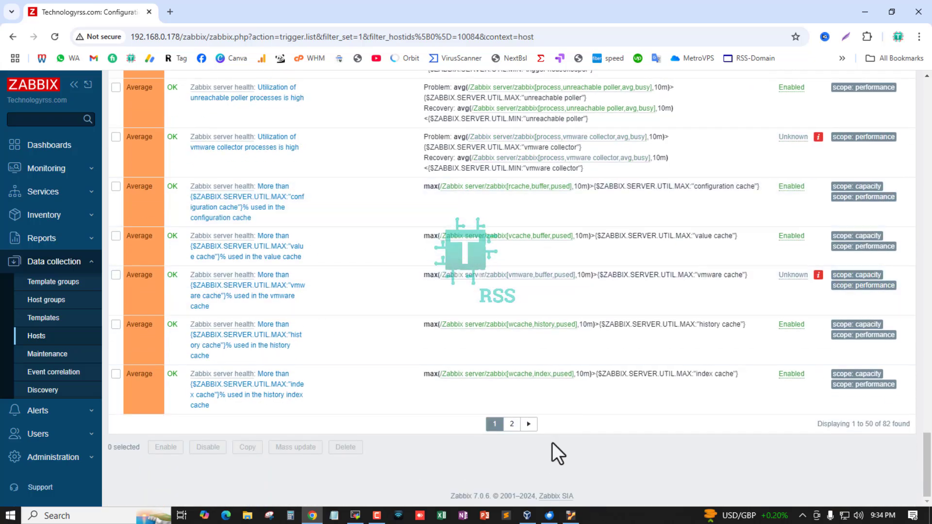
left_click(511, 424)
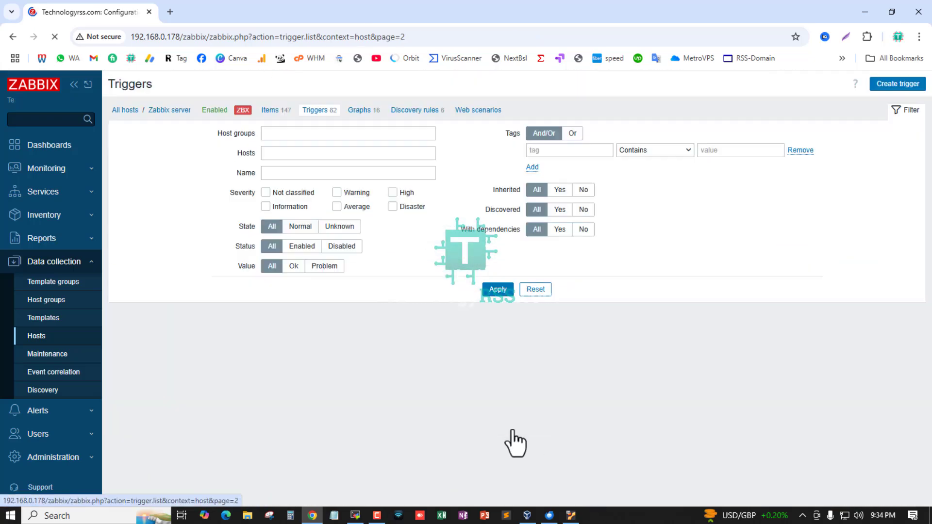
scroll(573, 403, "down", 8)
scroll(588, 401, "down", 10)
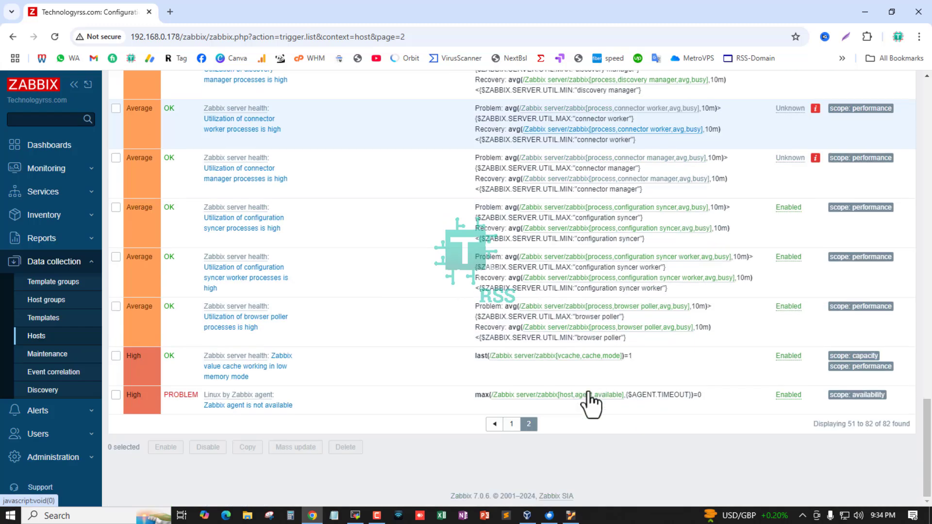
left_click_drag(902, 423, 809, 424)
left_click(545, 446)
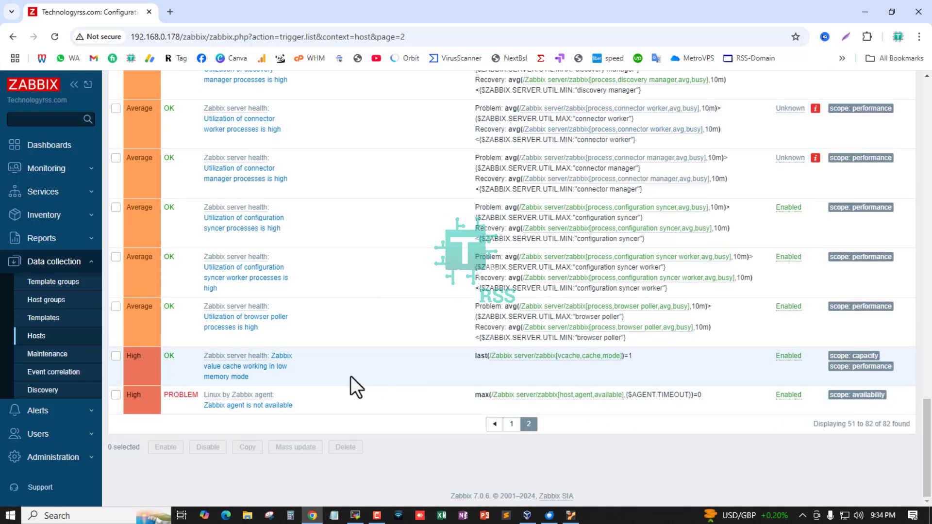
Review the Average and High severity triggers on page 2 of the trigger list.
scroll(307, 354, "up", 18)
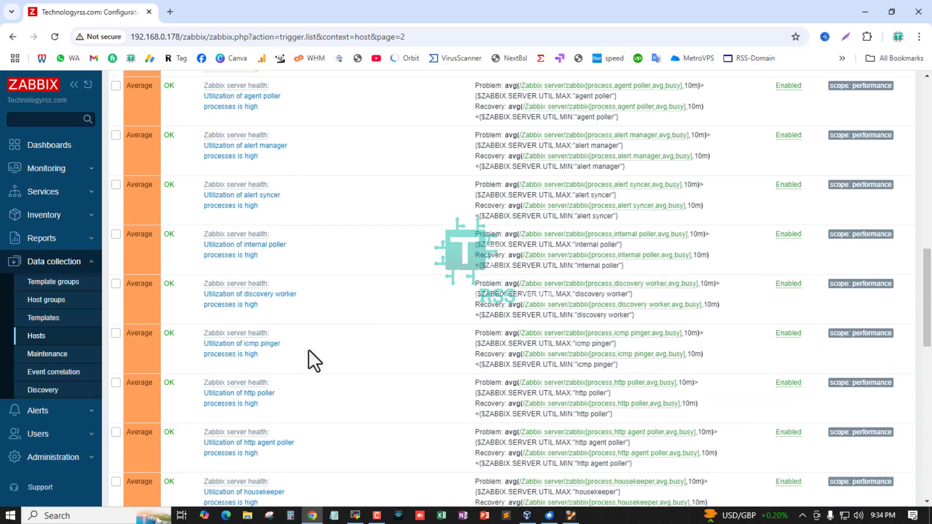
scroll(308, 349, "up", 9)
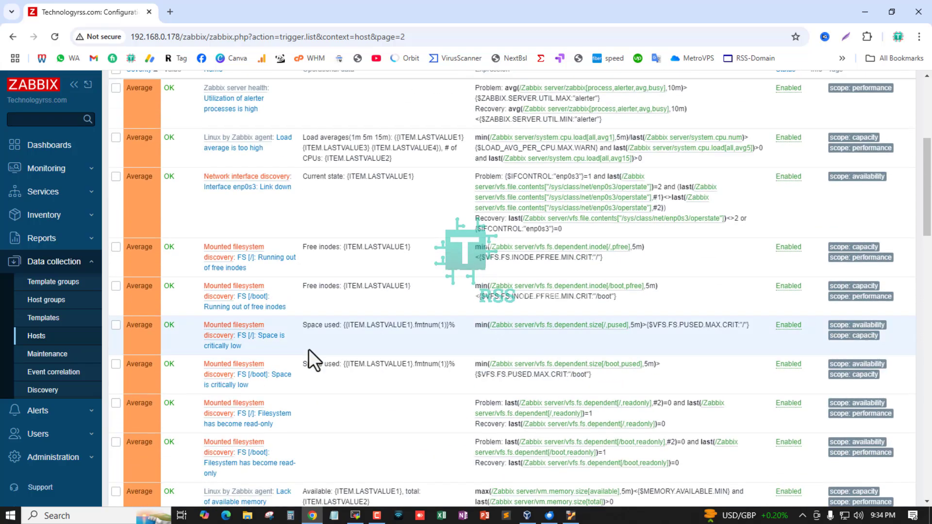
scroll(309, 349, "down", 7)
scroll(351, 342, "down", 6)
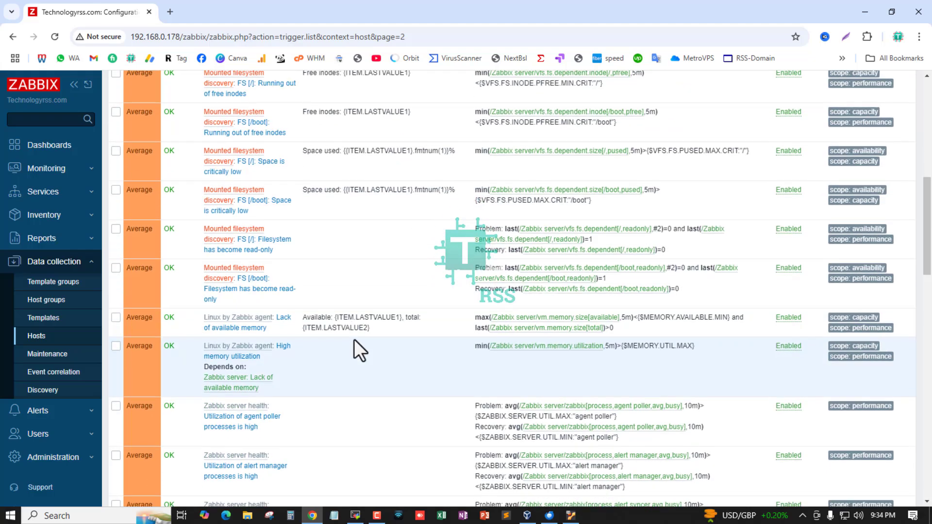
scroll(353, 334, "down", 10)
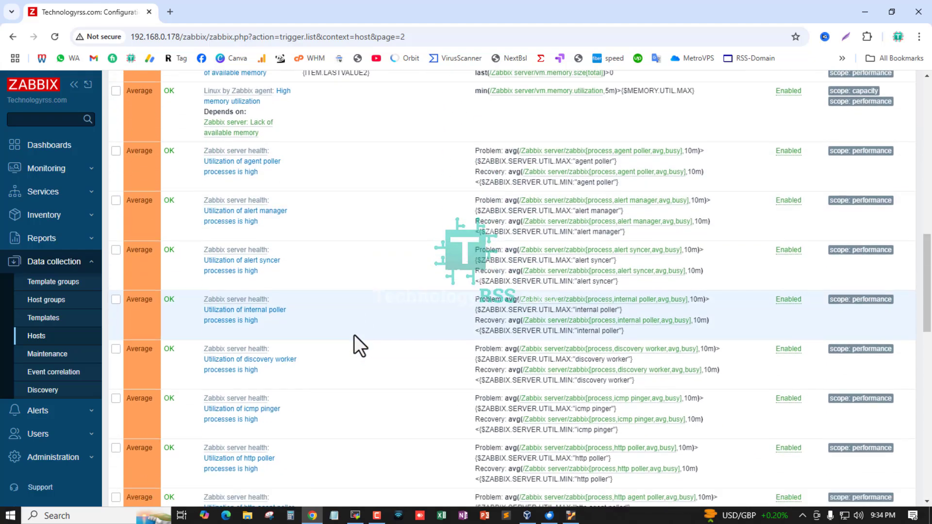
scroll(353, 333, "down", 6)
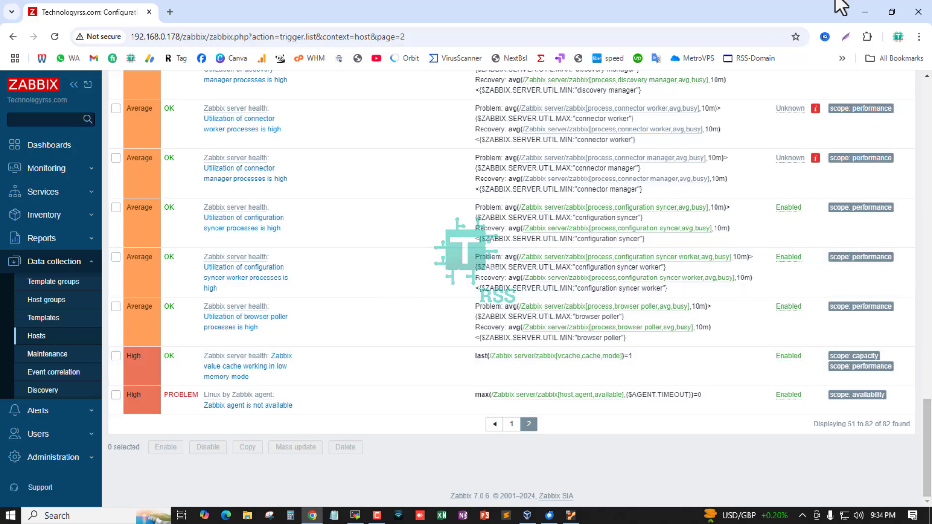
Switch to the MobaXterm terminal, stop following the server log, and run "service zabbix-agent start".
left_click(865, 3)
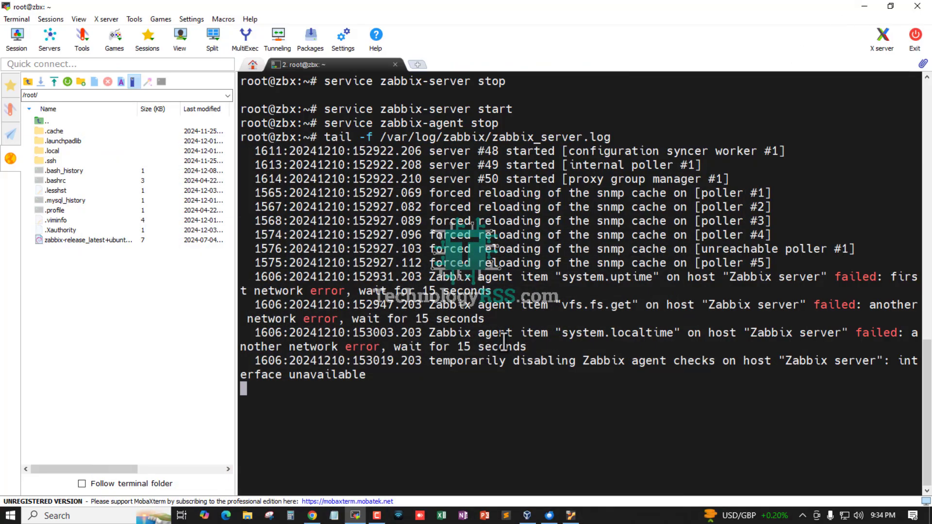
key("ctrl+c")
key("Up")
key("Up")
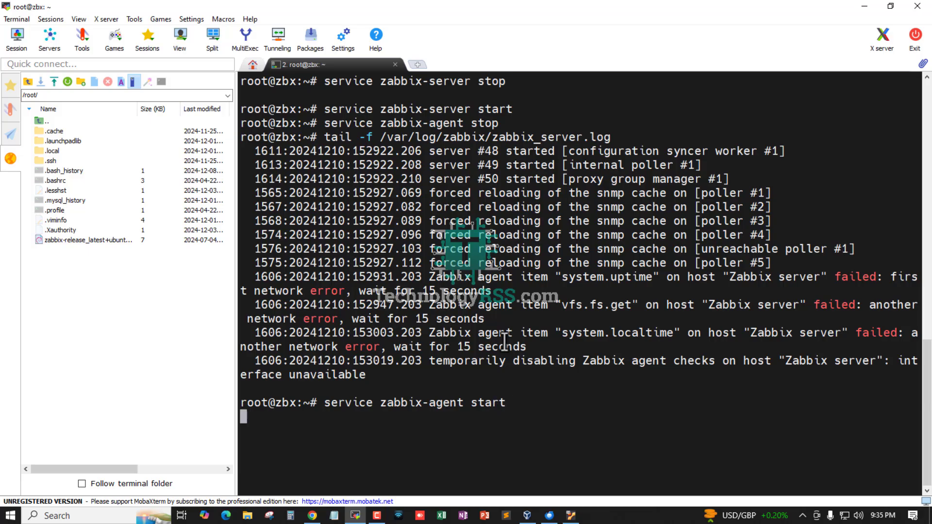
Check the Thunderbird inbox for new mail, and follow the server log in MobaXterm with "tail -f /var/log/zabbix/zabbix_server.log".
left_click(549, 515)
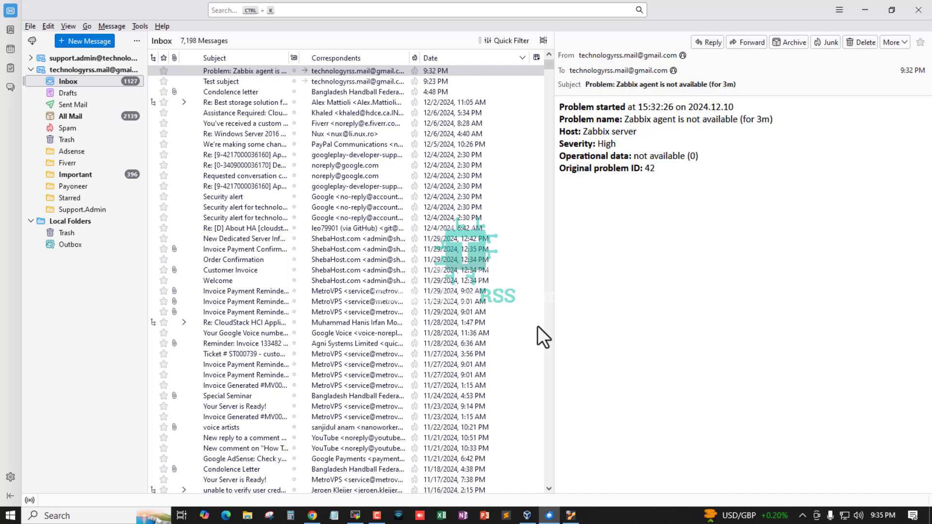
left_click(862, 4)
key("Up")
key("Up")
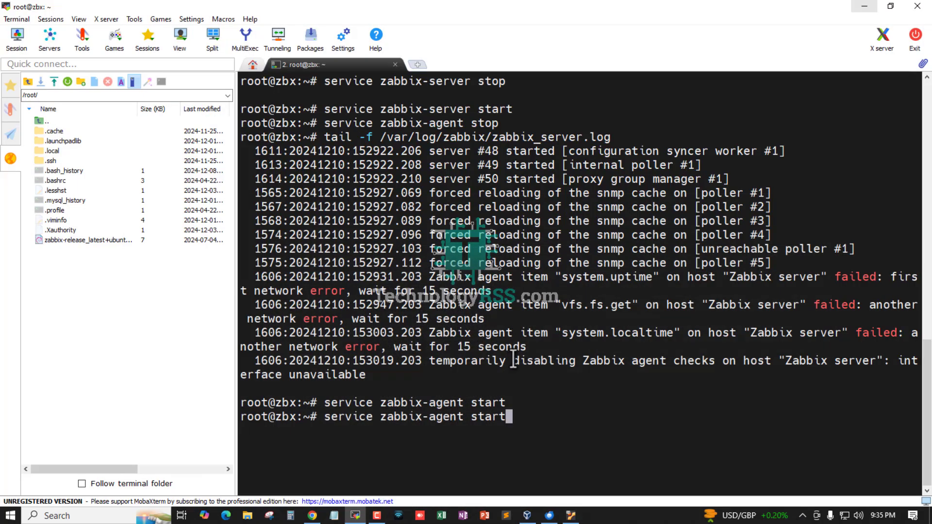
key("Return")
key("Return")
key("Return")
key("Return")
key("Return")
key("Return")
key("Return")
key("Return")
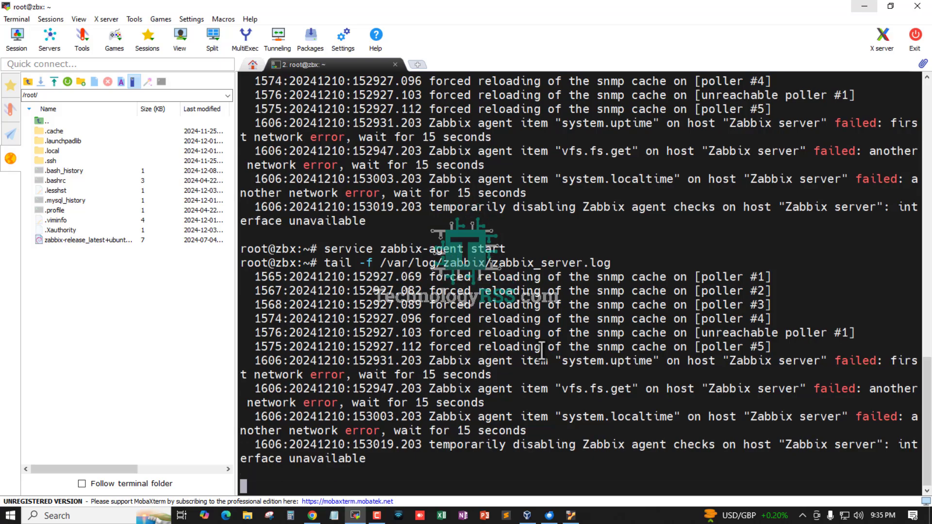
Switch to Zabbix in Chrome and filter the Zabbix server host's triggers to High severity.
left_click(313, 516)
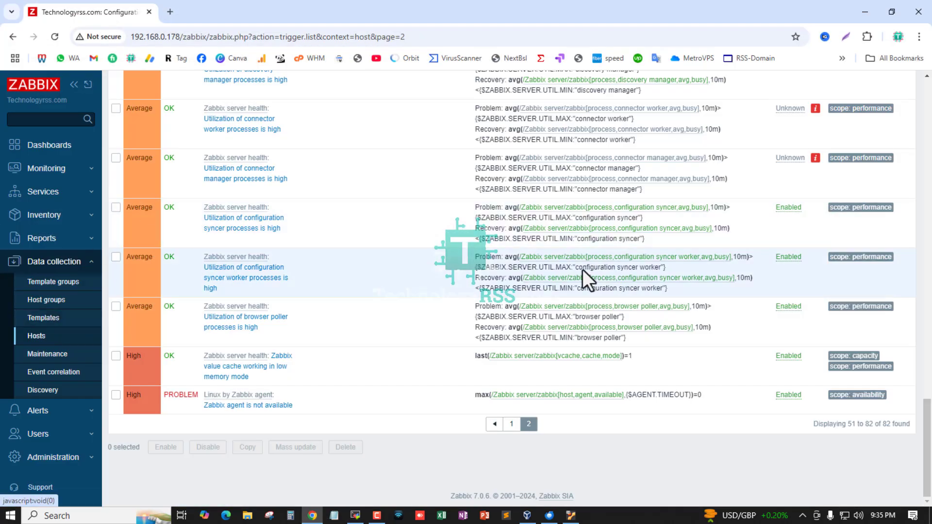
scroll(597, 287, "up", 1)
left_click_drag(927, 442, 917, 140)
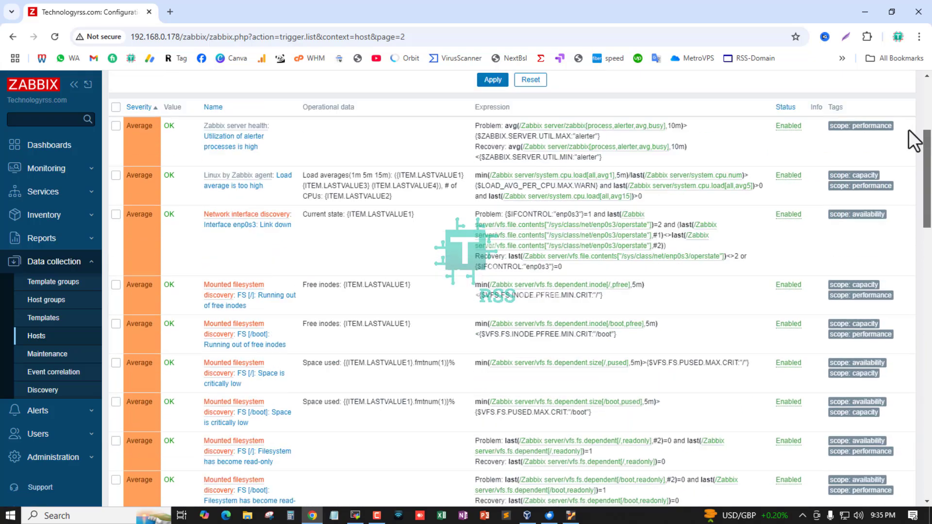
left_click(393, 205)
left_click(493, 301)
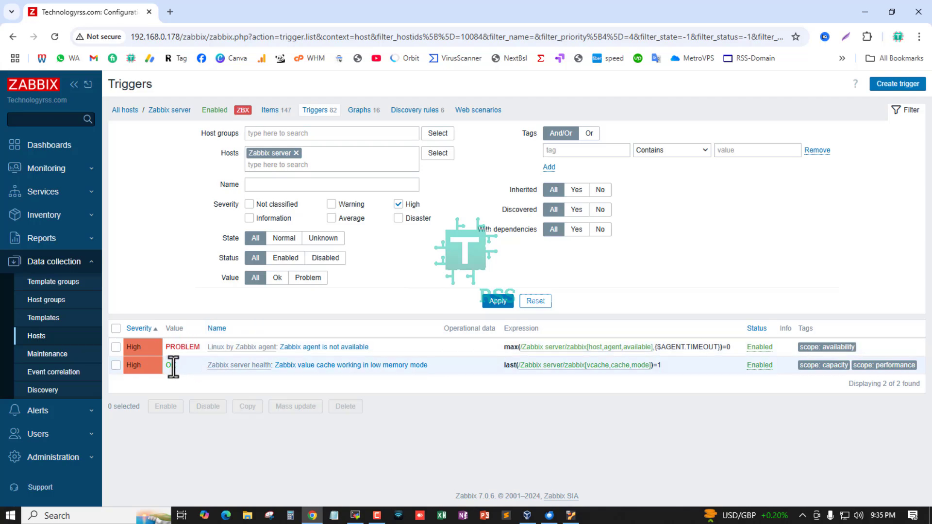
Refresh the filtered trigger list and check the value of the "Zabbix agent is not available" trigger.
left_click(496, 302)
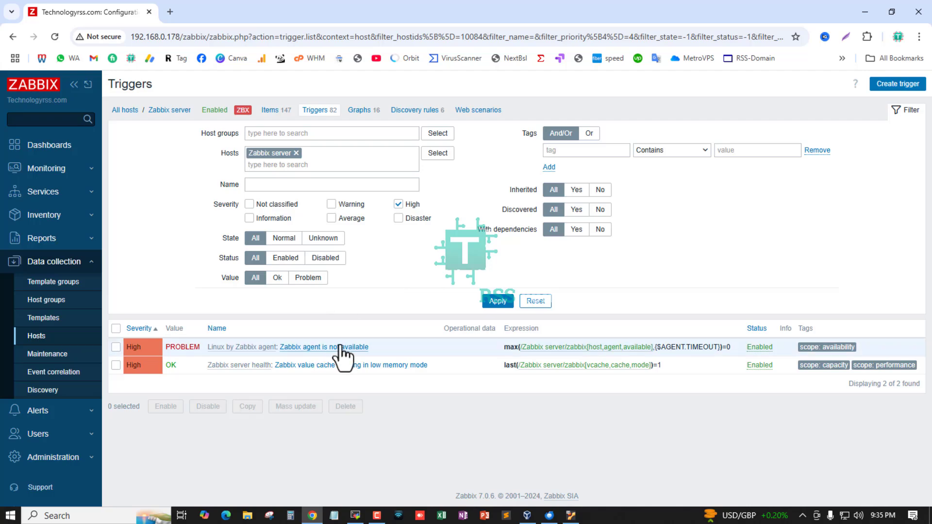
left_click(483, 302)
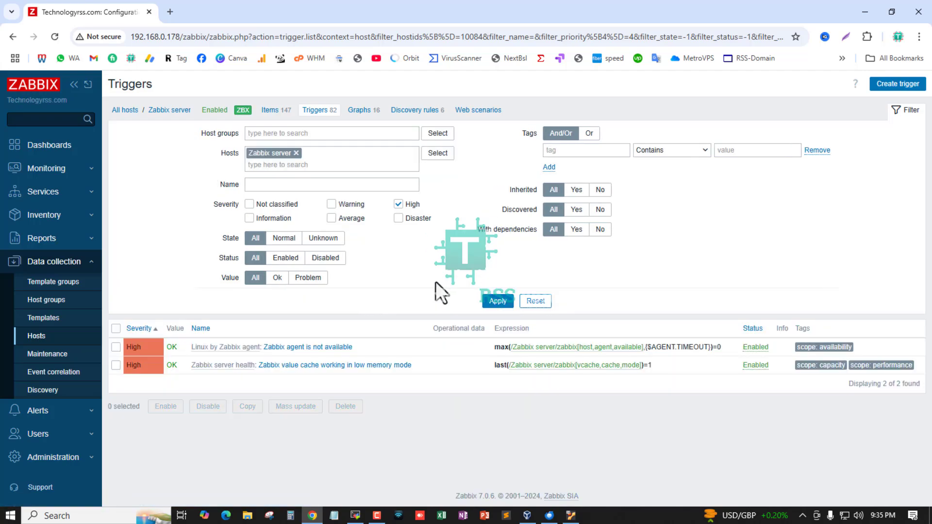
double_click(176, 347)
left_click(492, 298)
Open the action log to view today's notification entries.
left_click(54, 239)
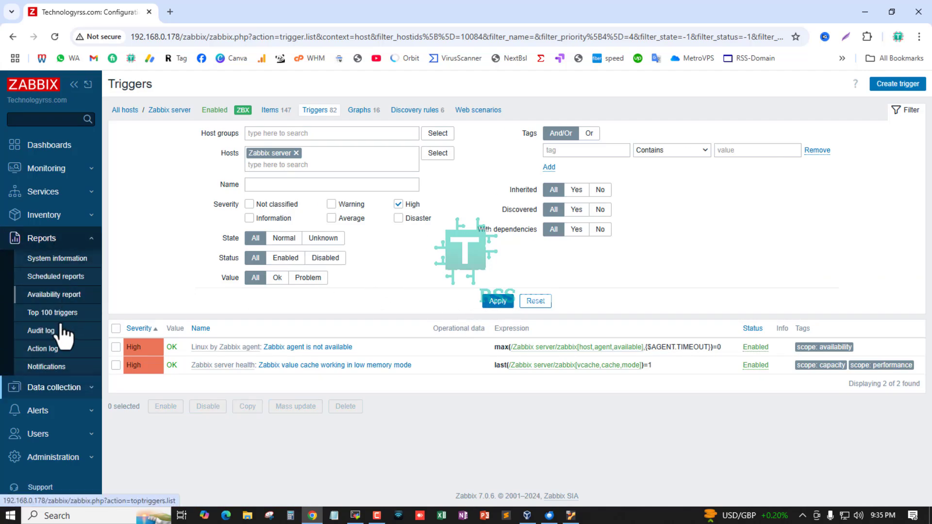
left_click(42, 348)
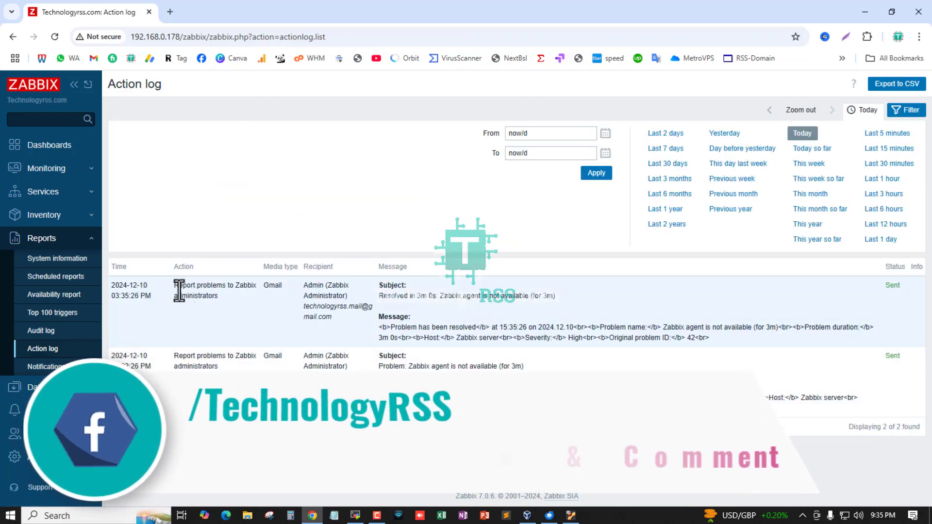
Examine the action name and subject of the newest notification entry in the action log.
left_click_drag(179, 291, 222, 287)
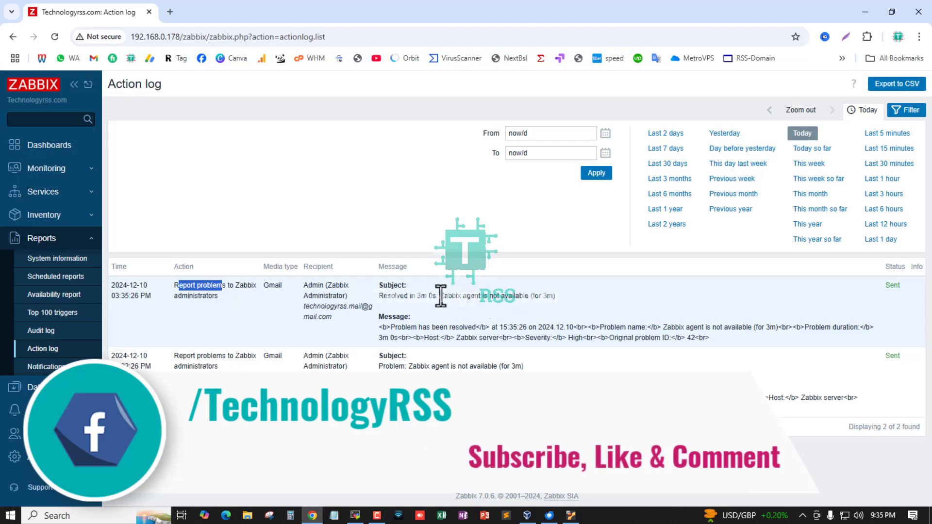
left_click_drag(441, 296, 532, 296)
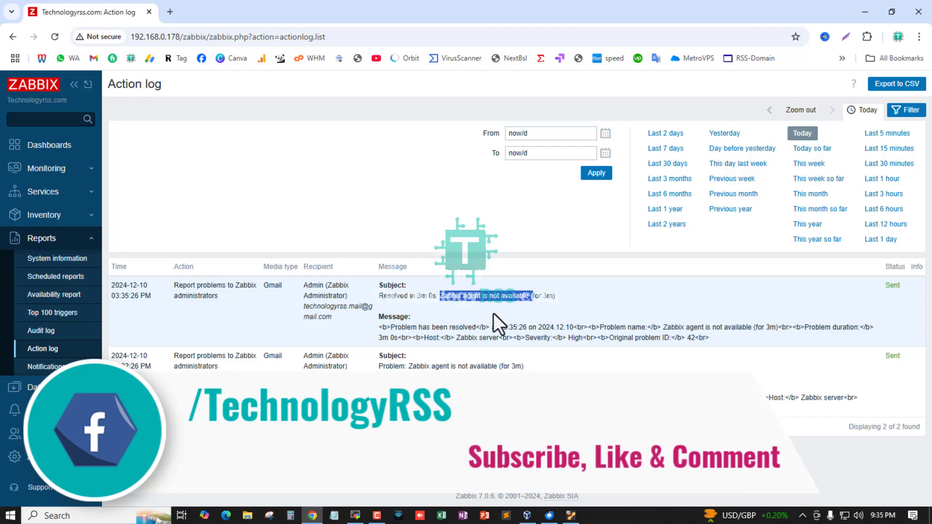
double_click(391, 296)
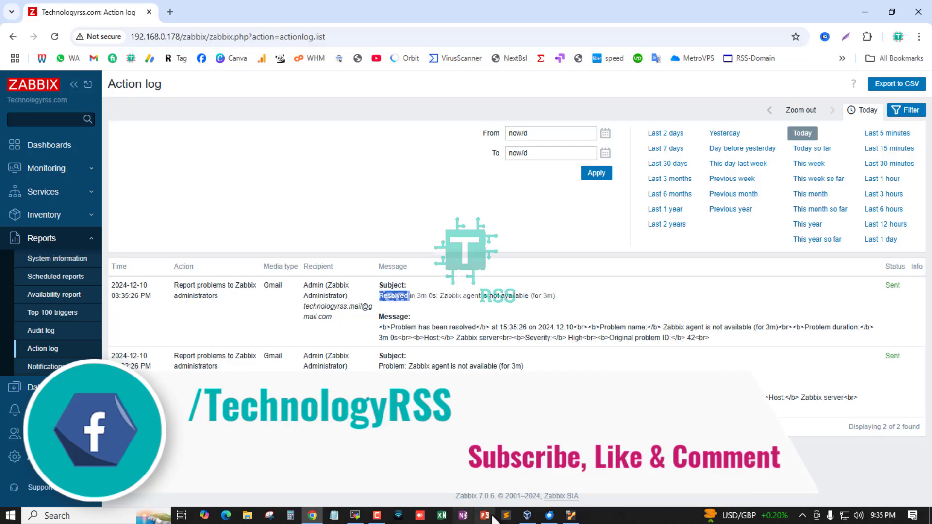
Switch to Thunderbird, open the recovery email inside the Zabbix agent problem thread, and read its resolution time and problem name.
left_click(549, 515)
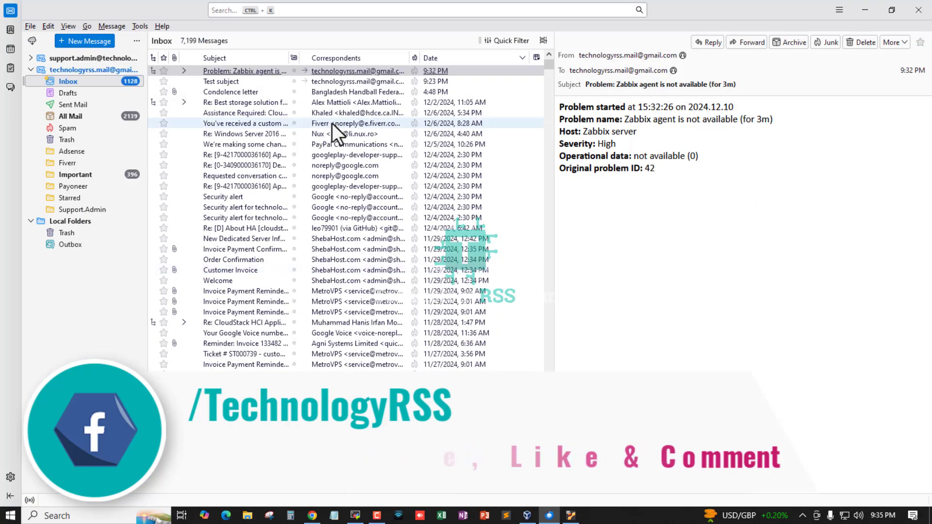
left_click(184, 70)
left_click(250, 80)
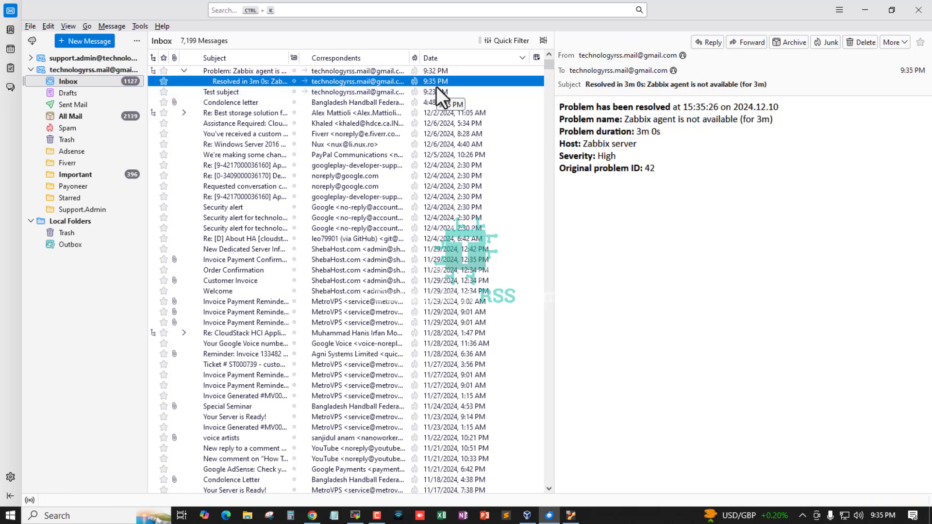
left_click_drag(569, 106, 768, 108)
left_click_drag(633, 119, 730, 119)
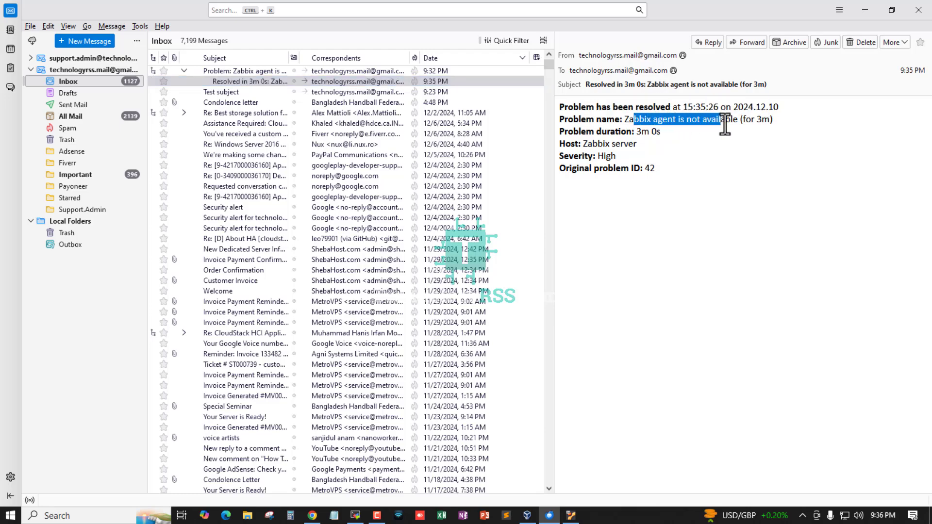
Examine the problem duration line in the recovery email.
left_click_drag(593, 119, 683, 135)
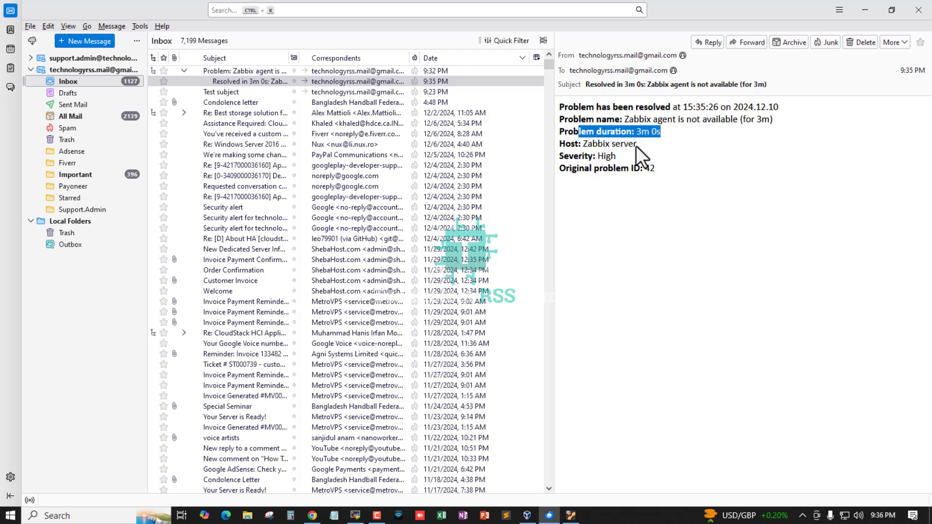
left_click(636, 146)
left_click_drag(565, 130, 685, 135)
left_click(641, 144)
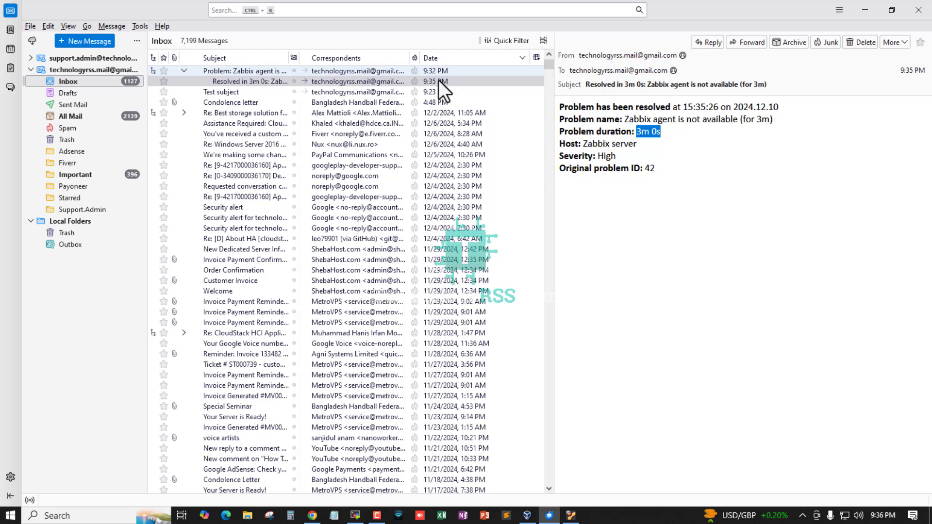
left_click(645, 141)
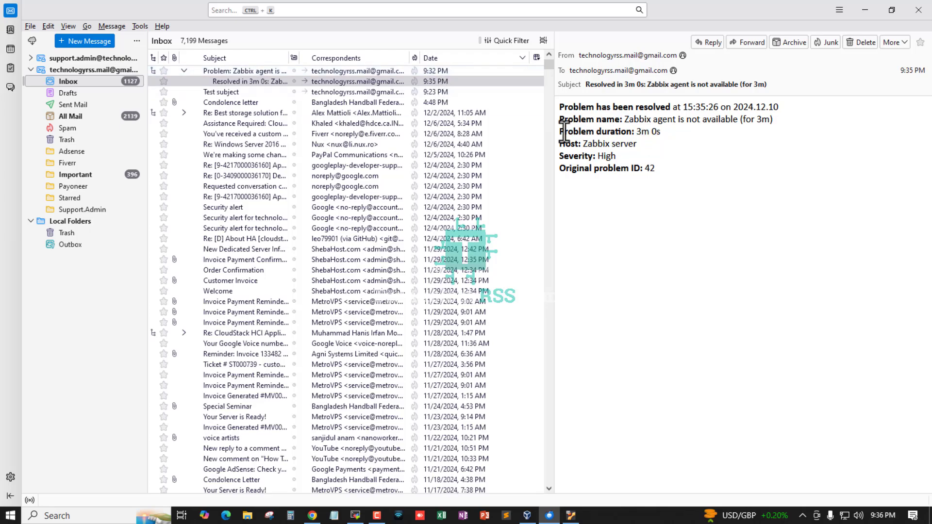
left_click_drag(564, 131, 712, 136)
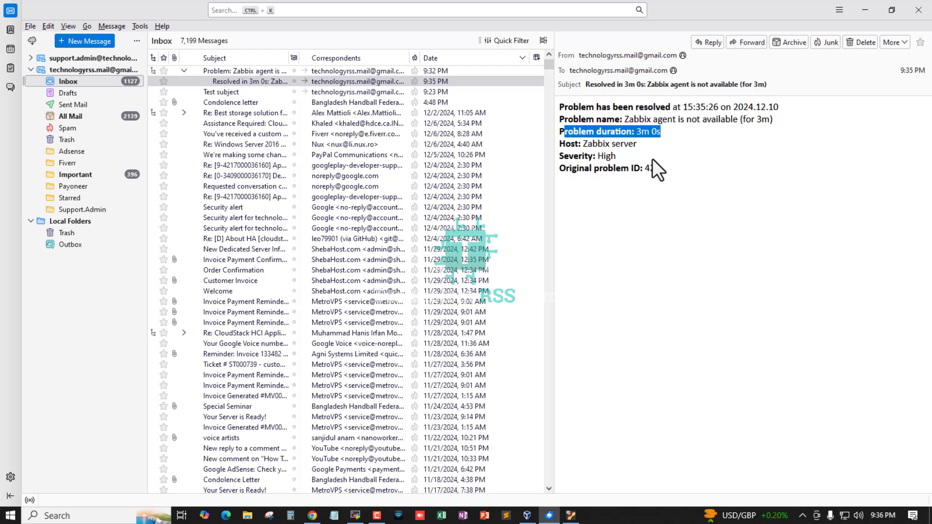
left_click(612, 134)
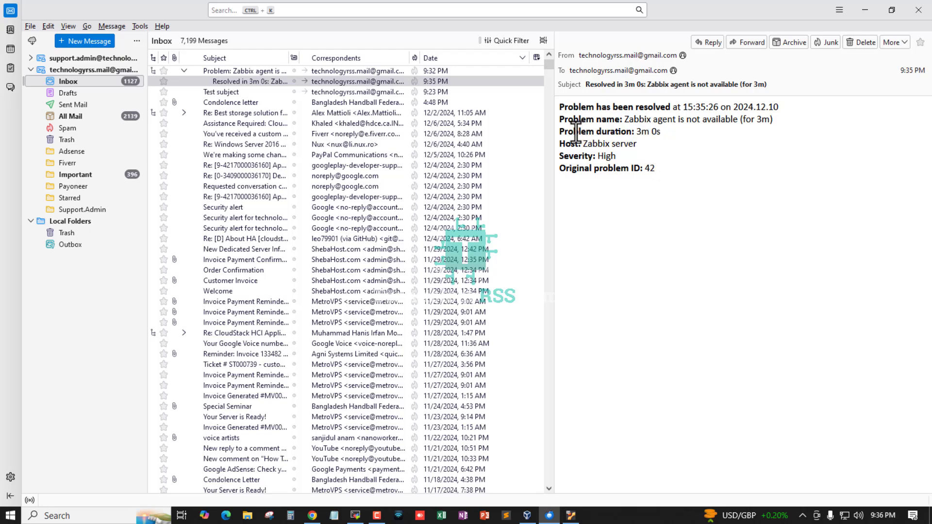
left_click_drag(559, 132, 655, 134)
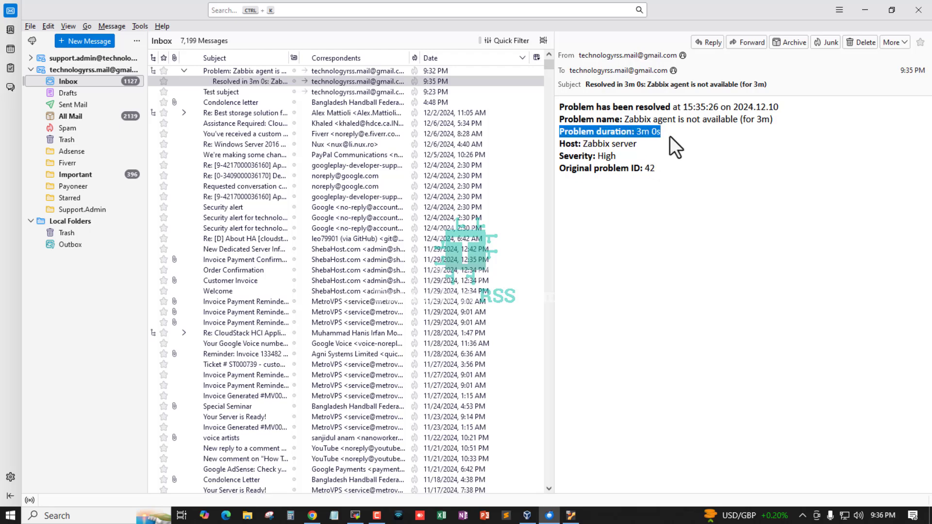
left_click(670, 136)
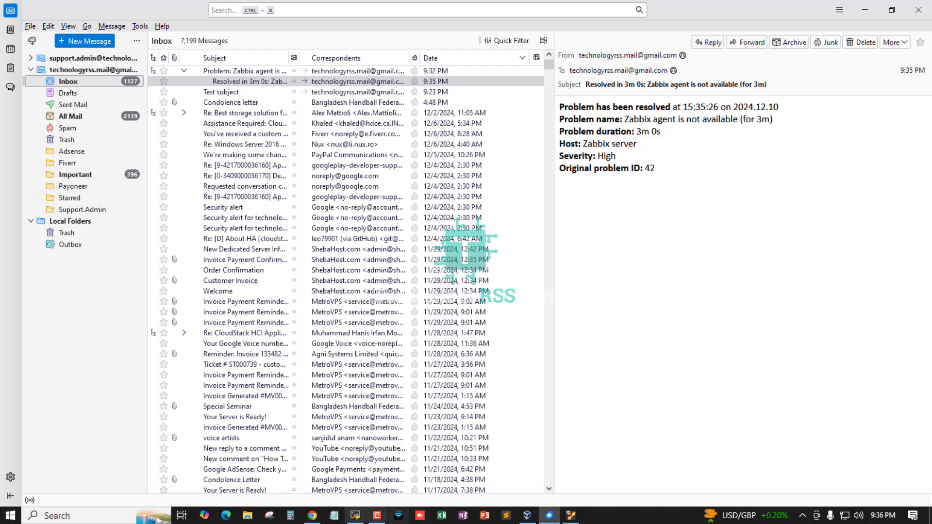
Switch to the Zabbix action log in Chrome, check the Zabbix version in the page footer, and minimize the browser.
left_click(312, 515)
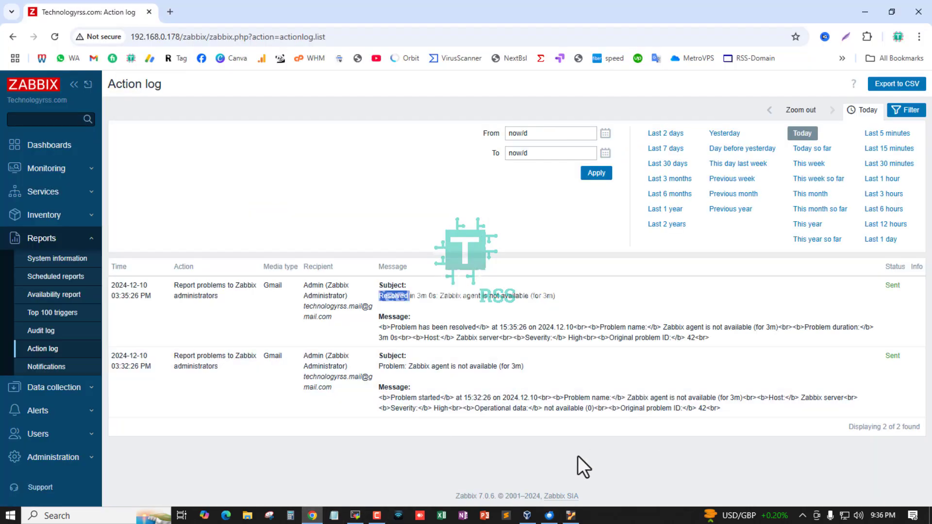
left_click_drag(462, 495, 500, 496)
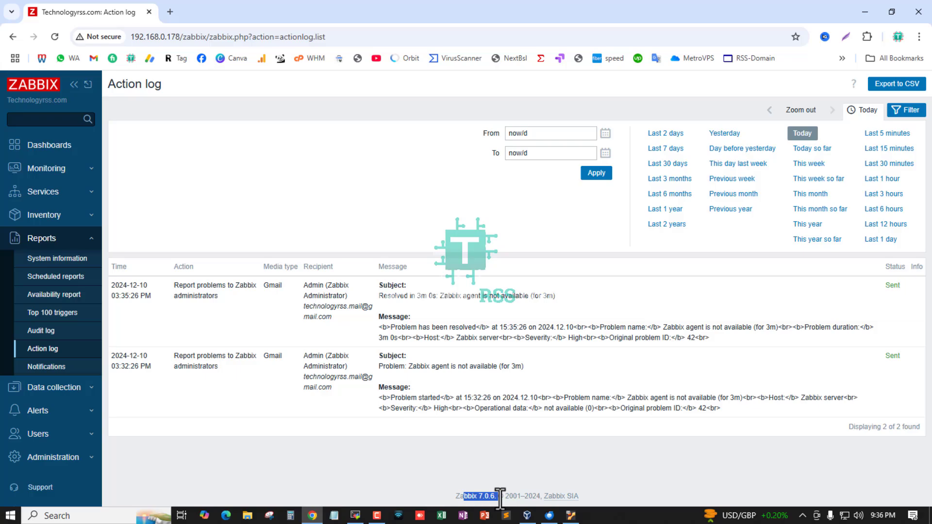
left_click(622, 462)
left_click(859, 1)
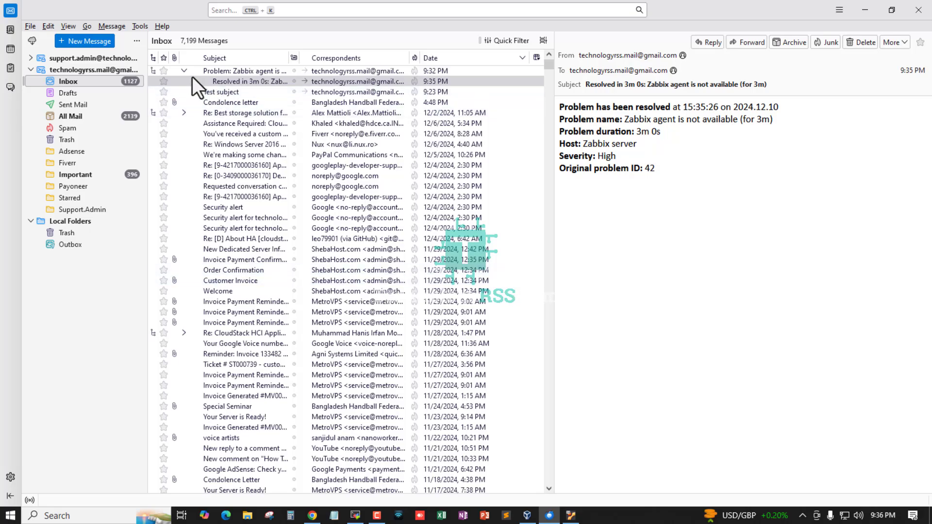
Return to the MobaXterm terminal, examine the newest server log entry about the agent checks, and minimize the window to show the desktop.
left_click(865, 9)
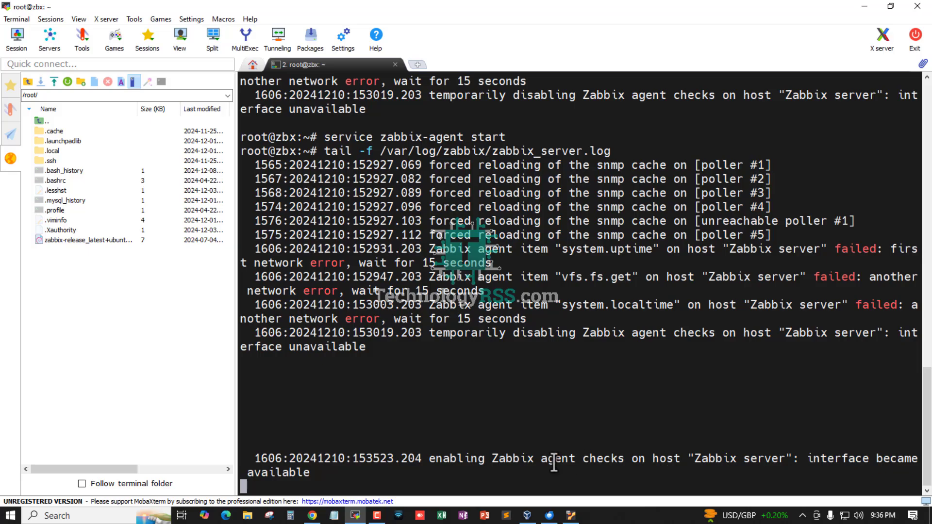
left_click_drag(554, 461, 677, 461)
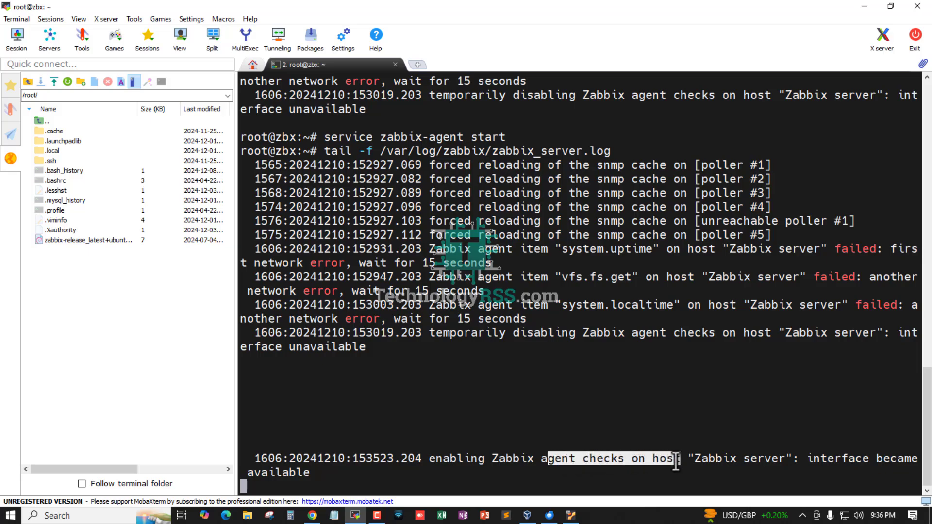
left_click(835, 459)
left_click_drag(450, 459, 615, 456)
left_click(402, 452)
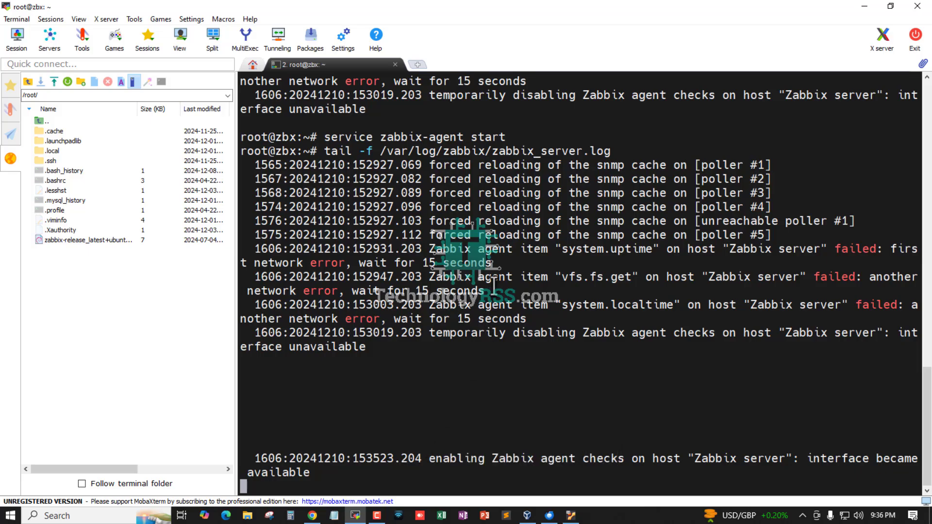
left_click(864, 8)
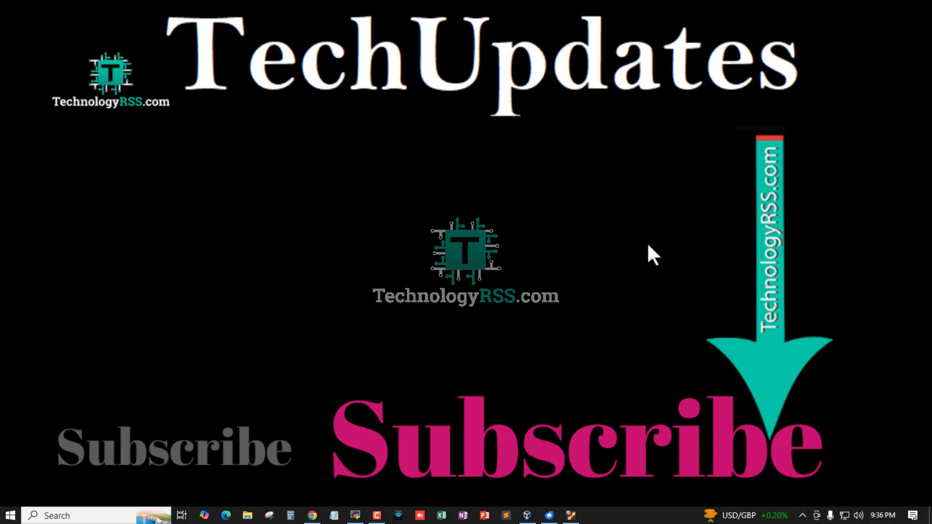